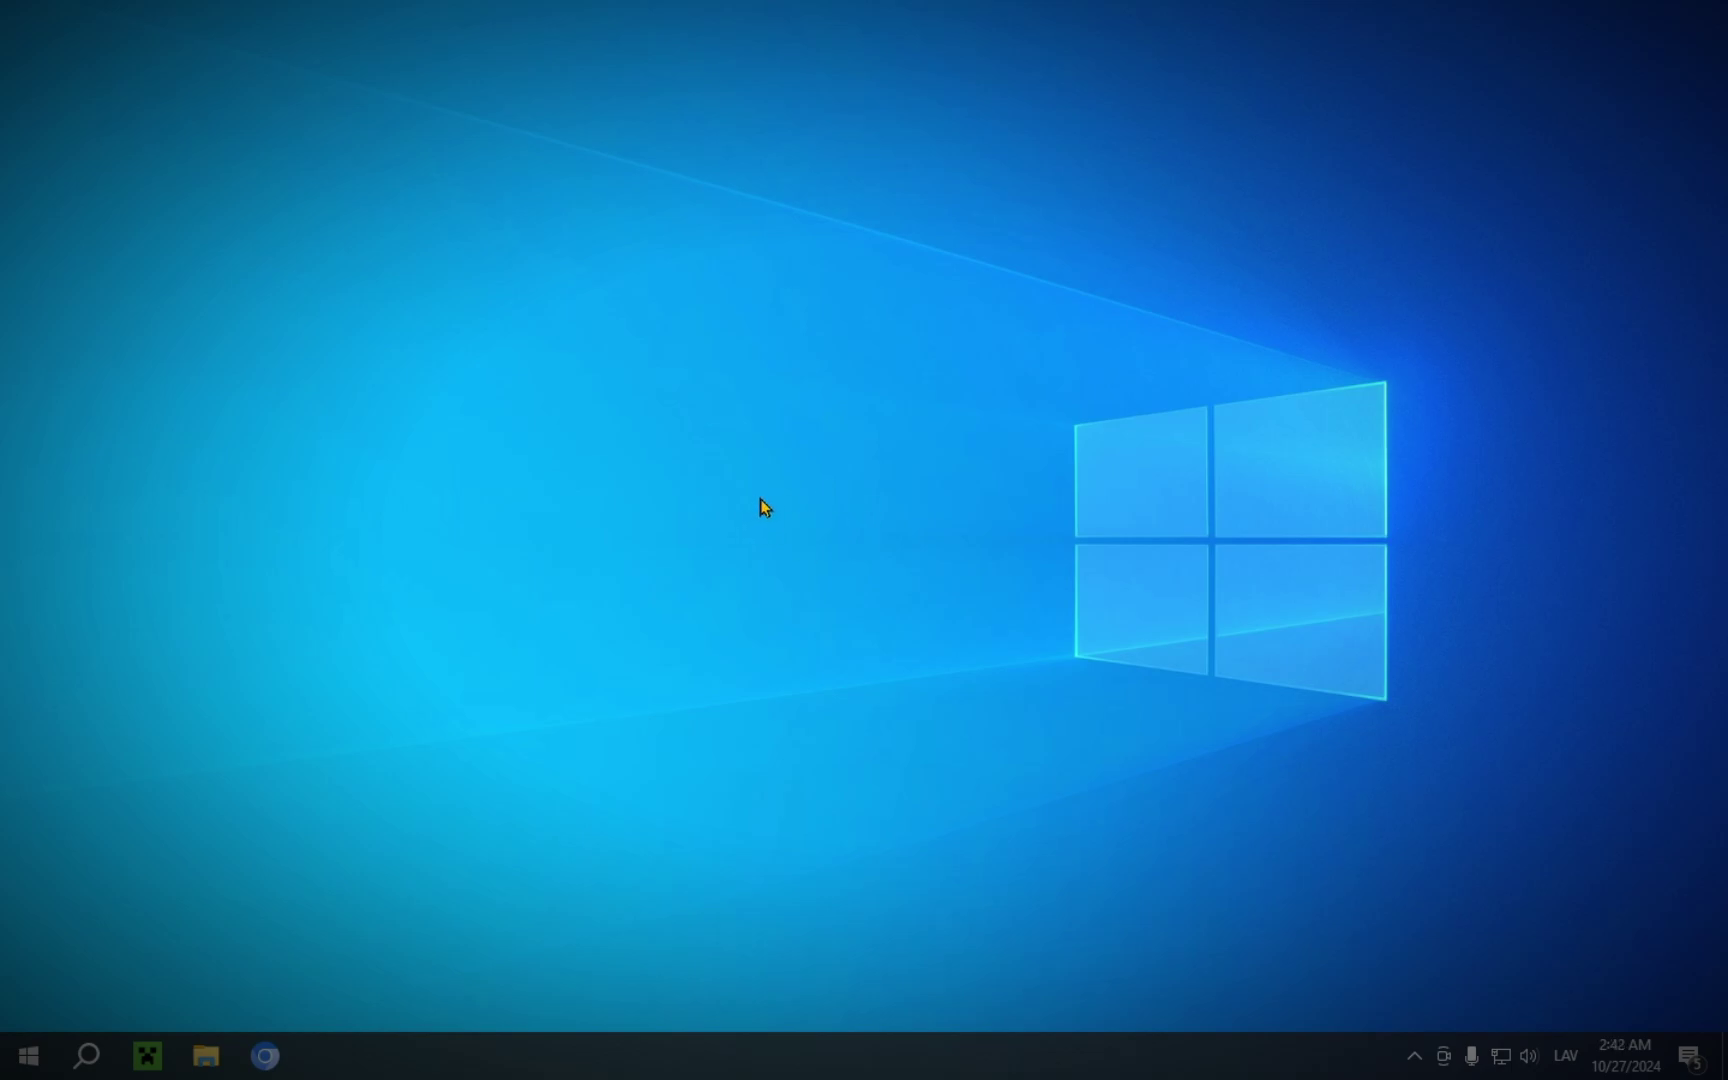
# Launch the Chromium browser from the taskbar
pyautogui.click(258, 1066)
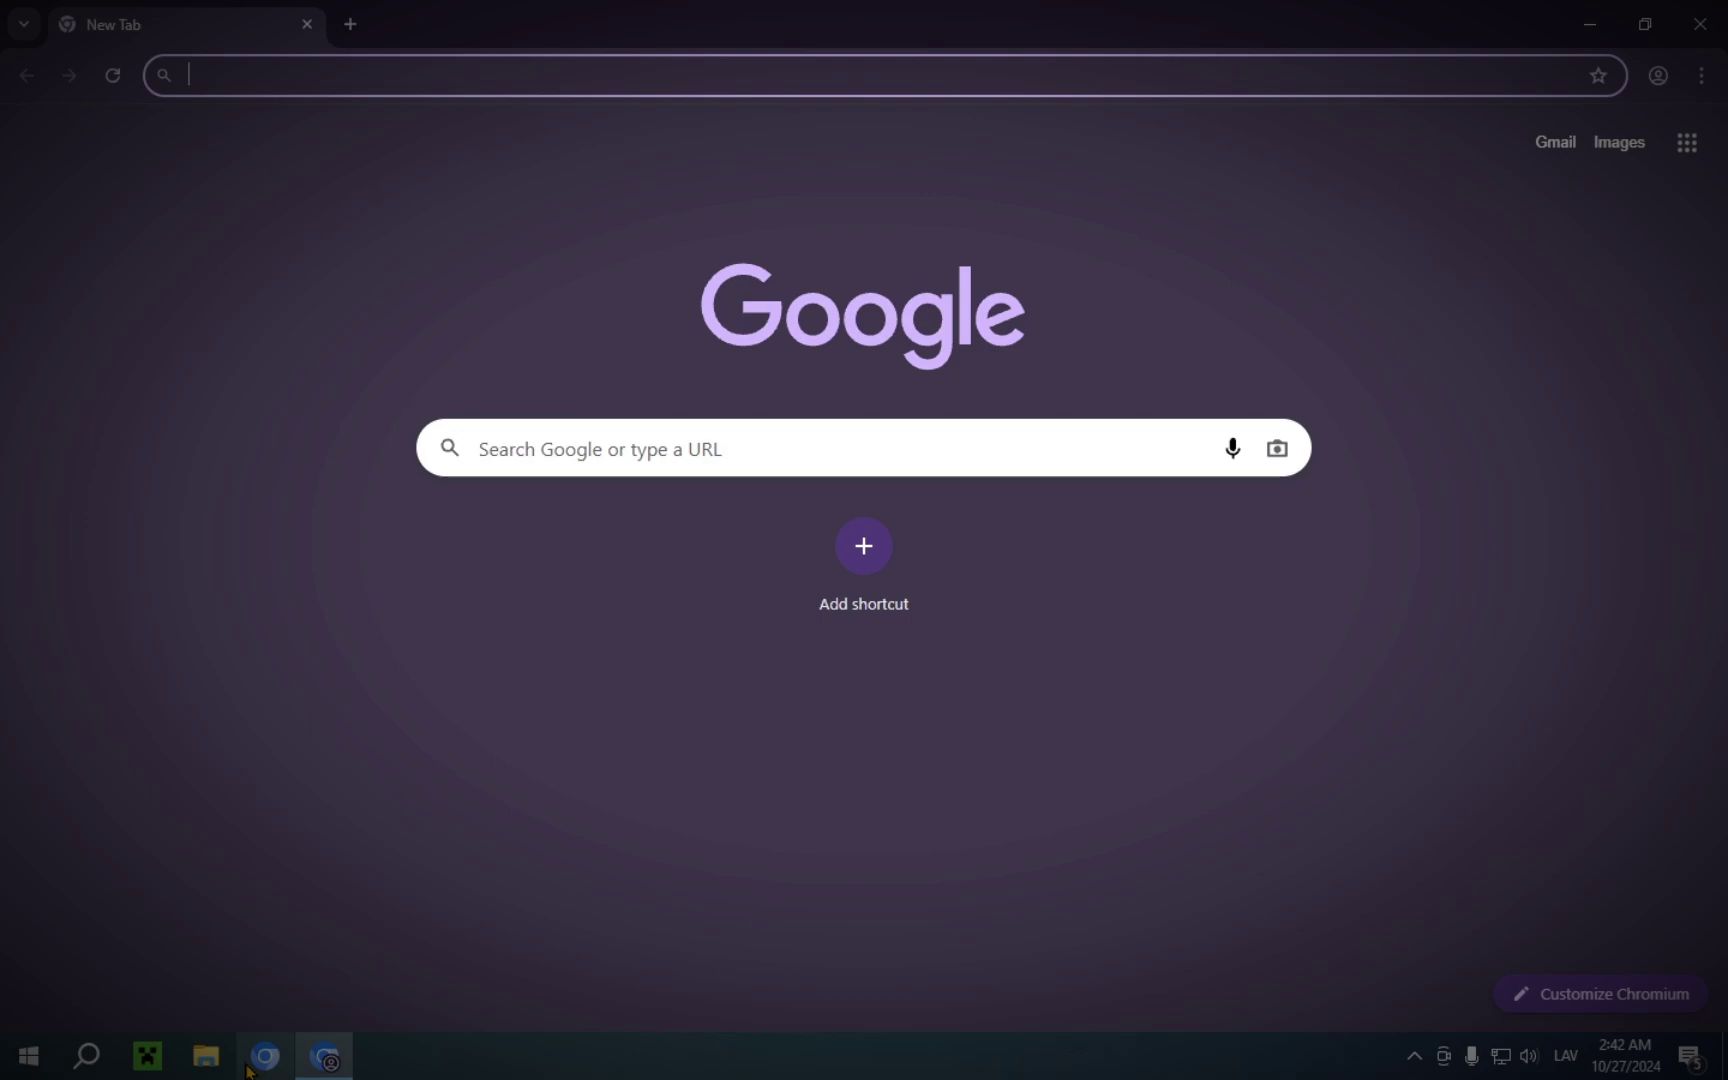
# Search Google for 'Curseforge', open curseforge.com and go to its Minecraft mods section
pyautogui.write('Cursef')
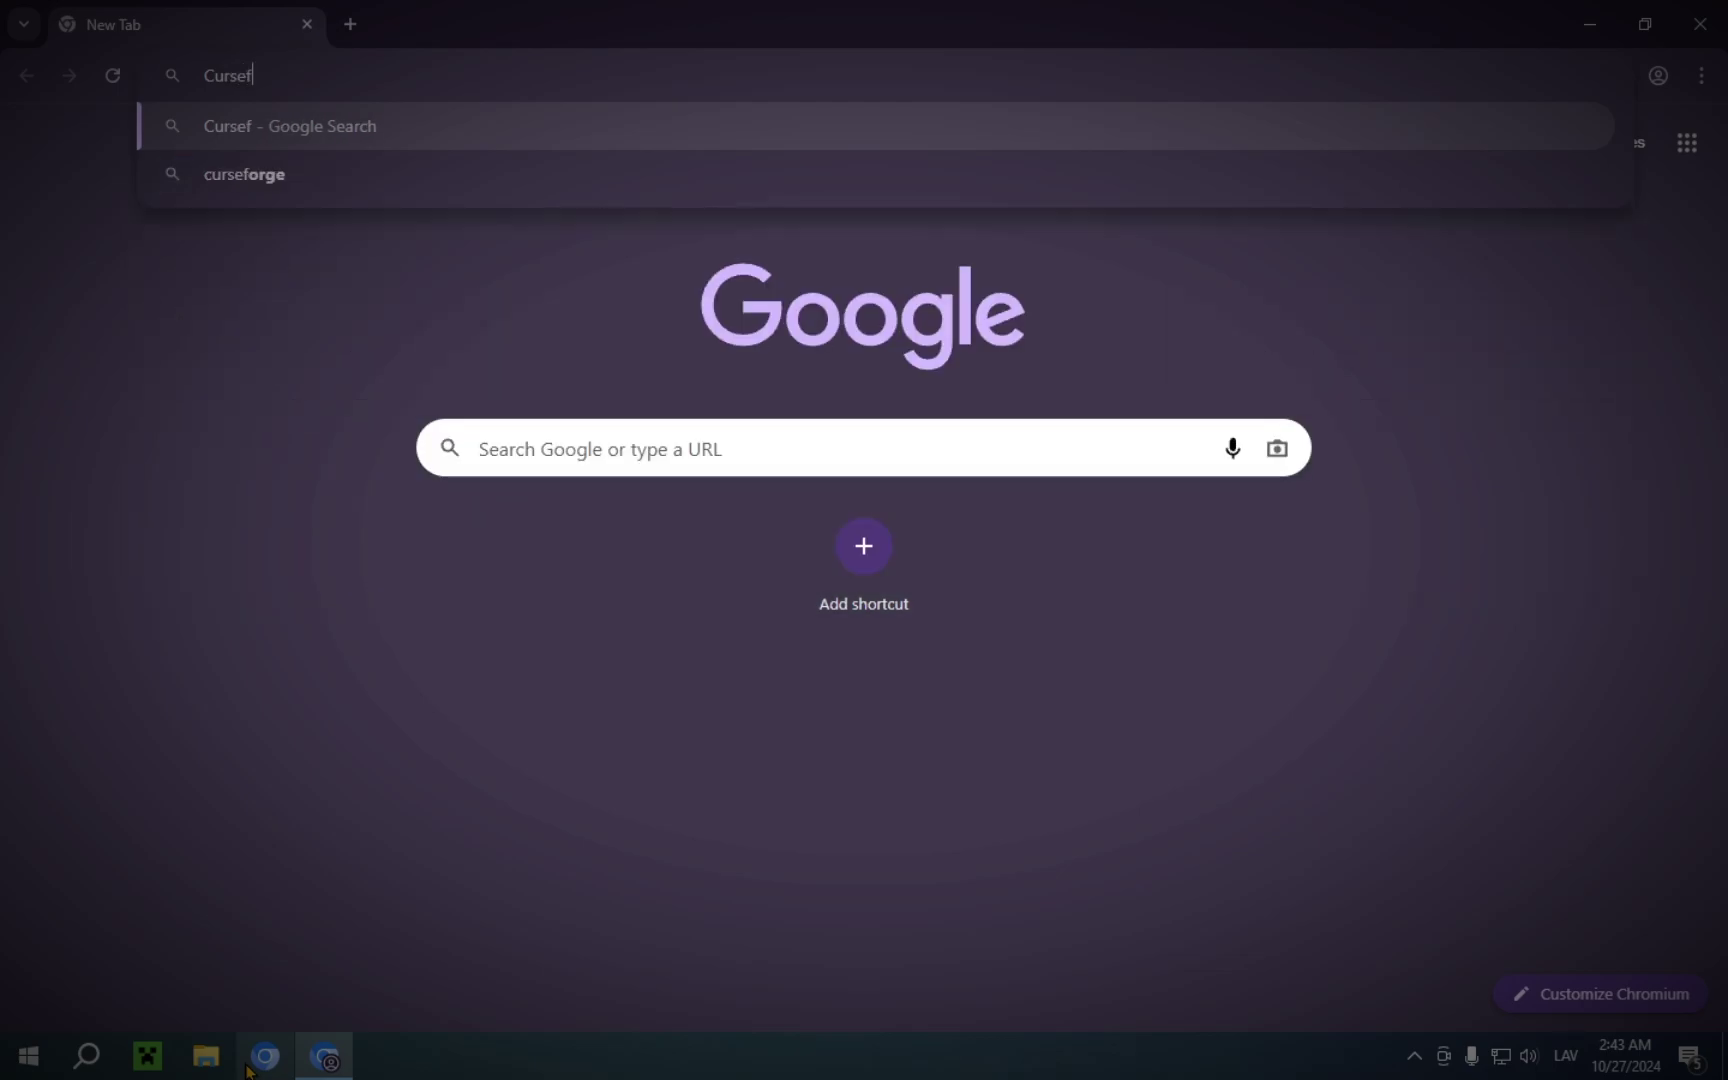
pyautogui.write('orge')
pyautogui.press('Return')
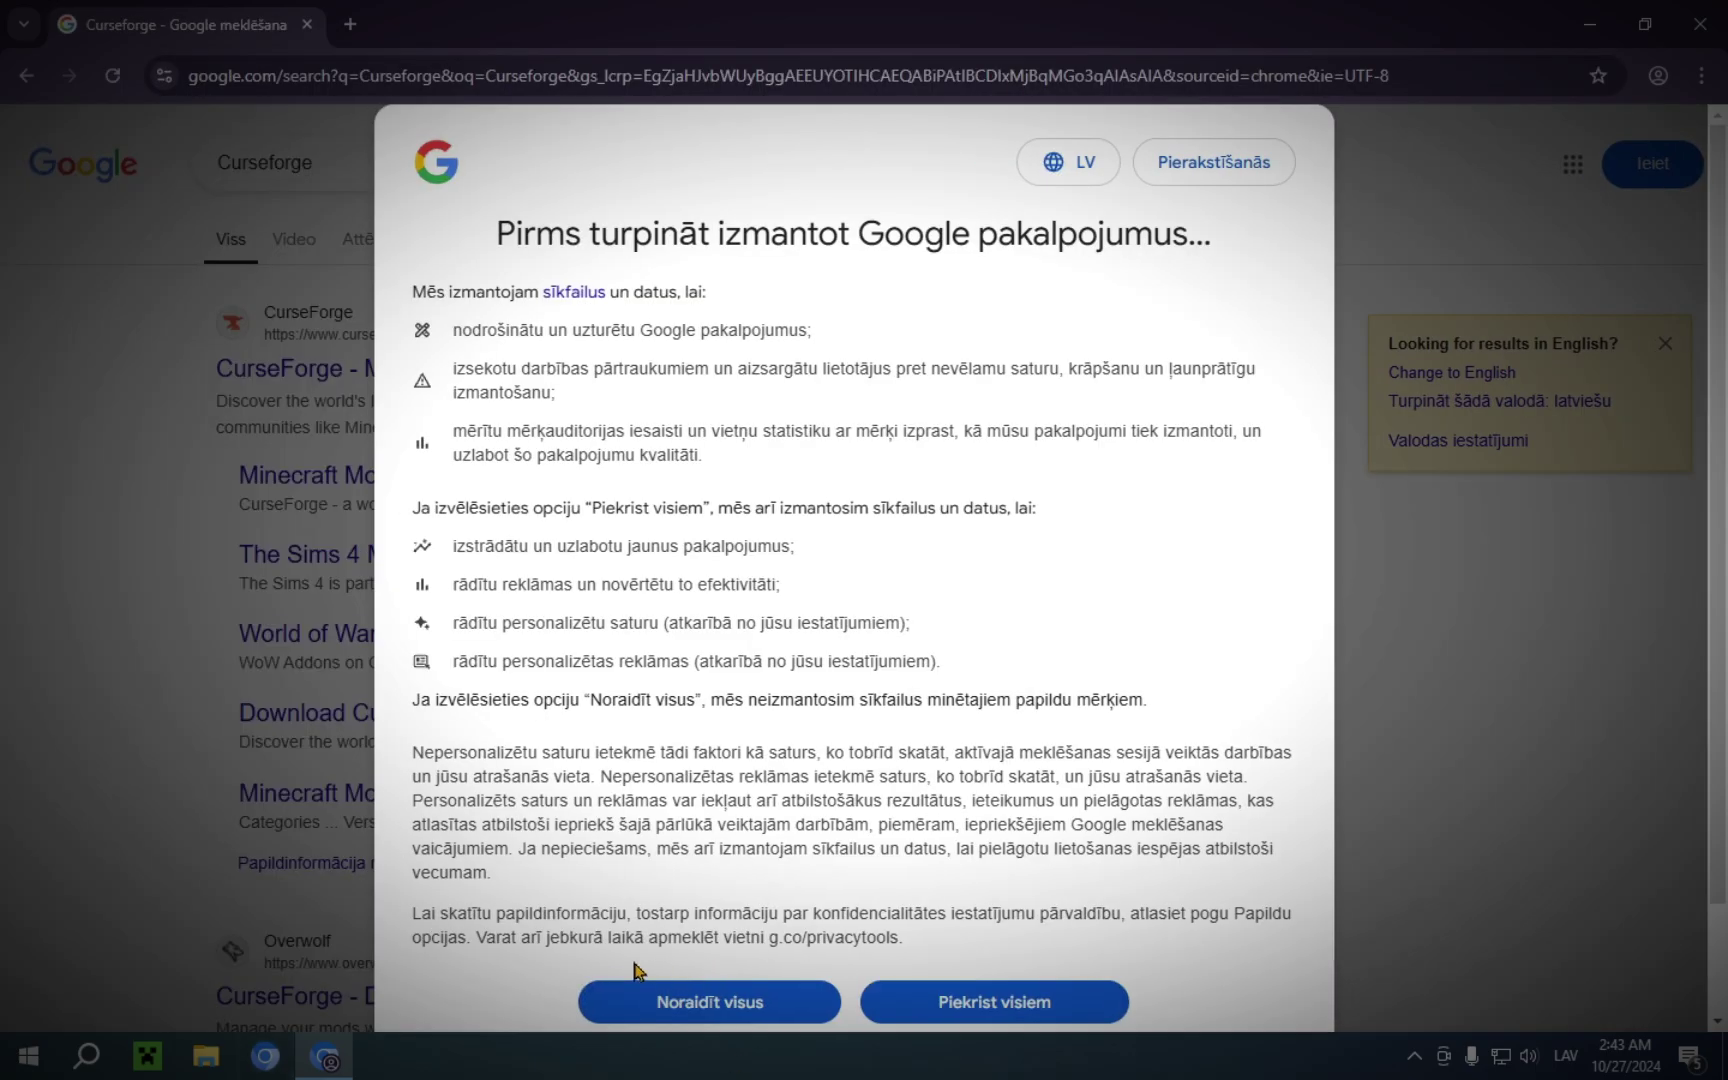
pyautogui.click(890, 1000)
pyautogui.click(345, 370)
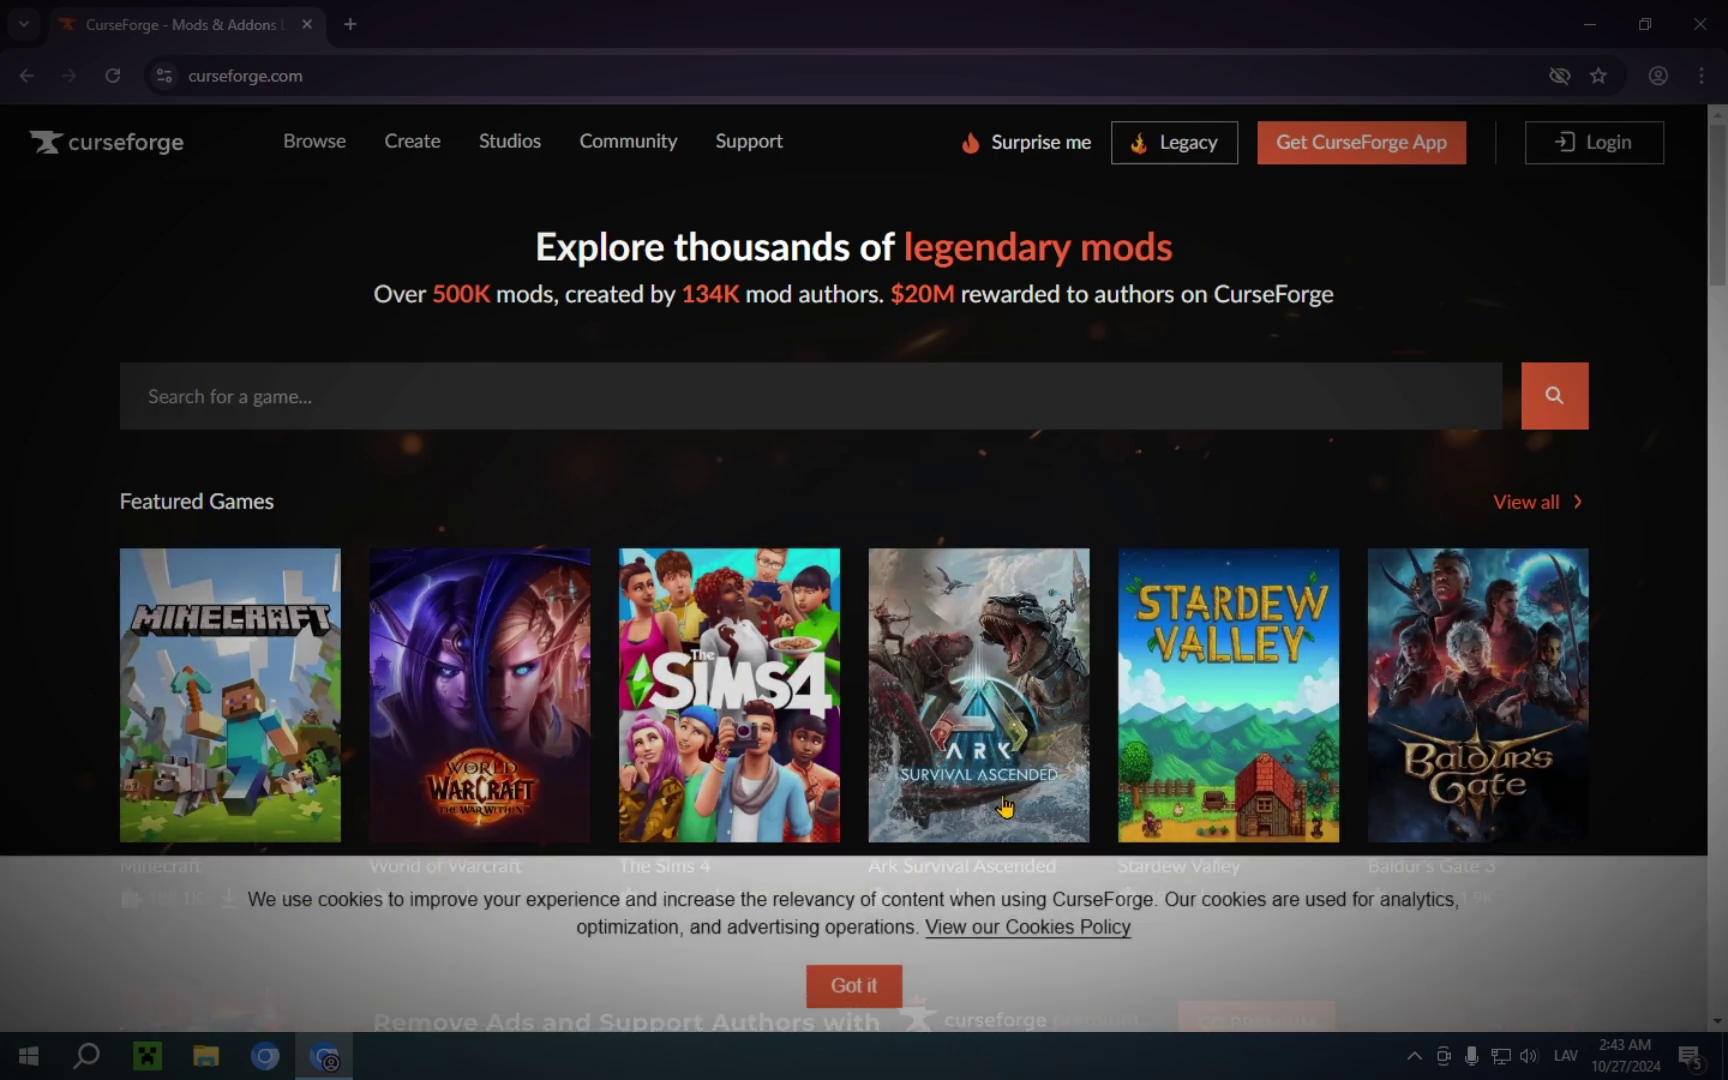
pyautogui.click(855, 976)
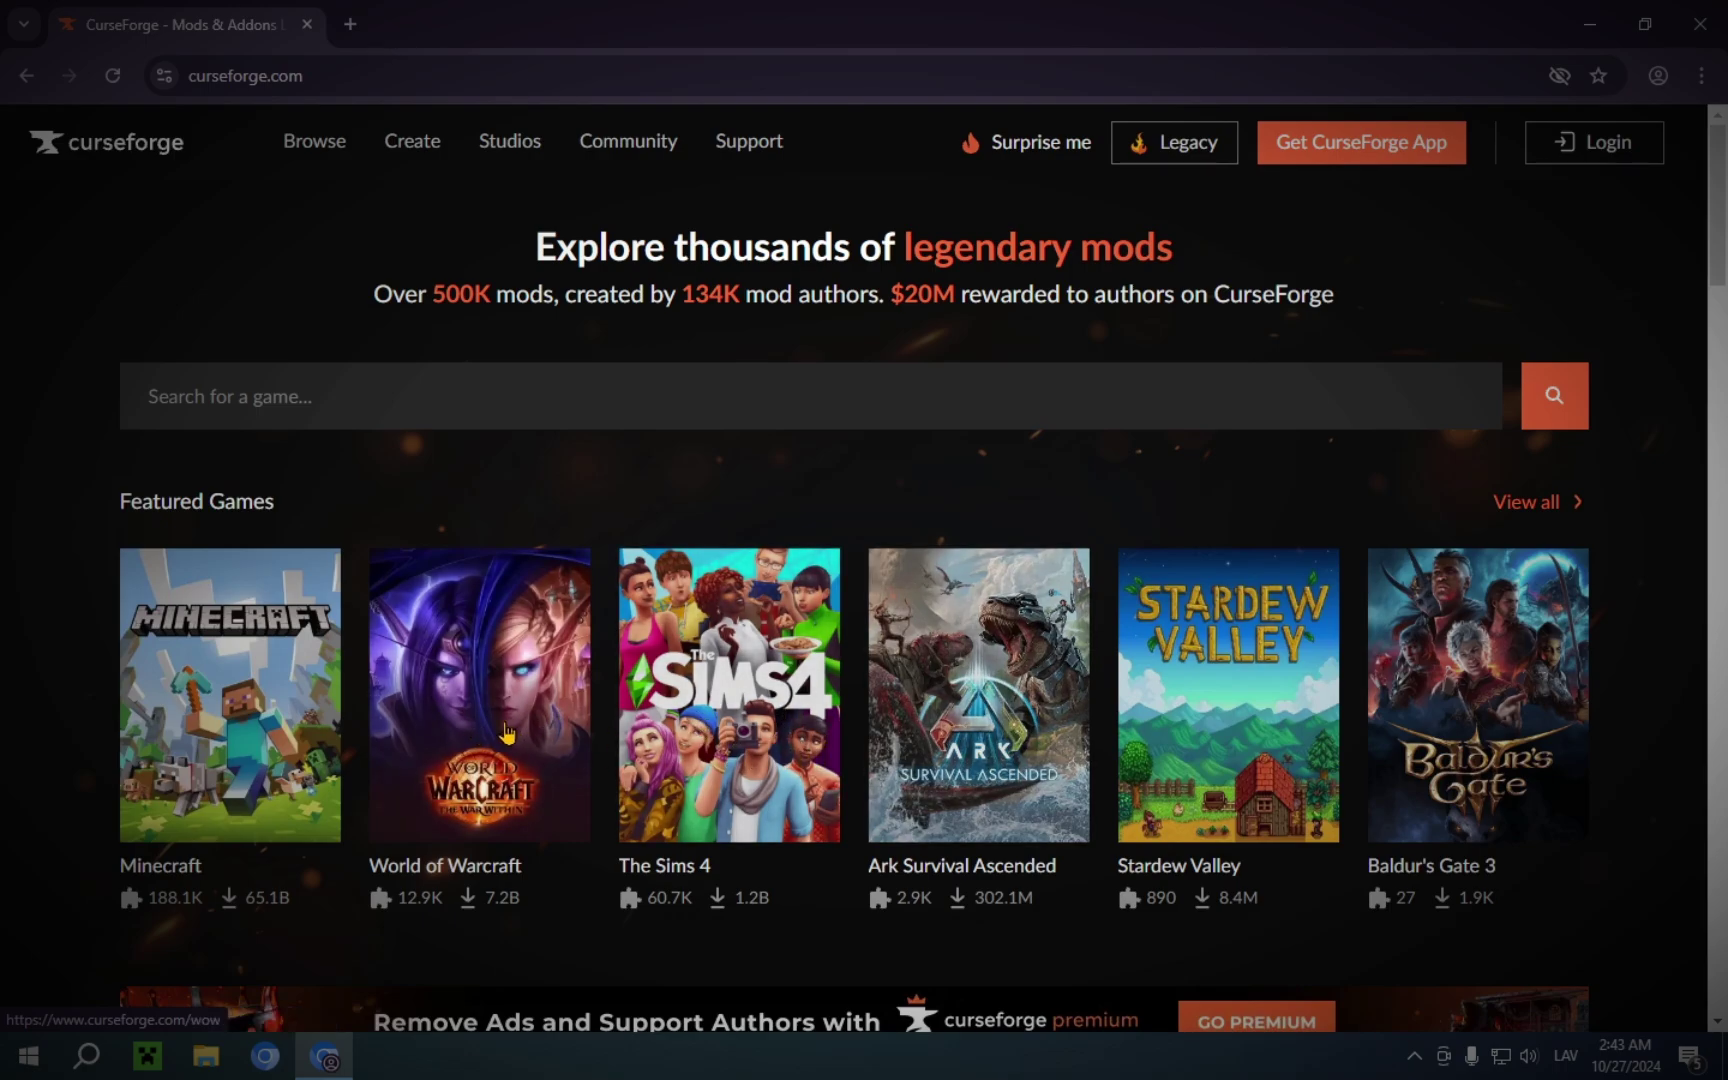
pyautogui.click(192, 677)
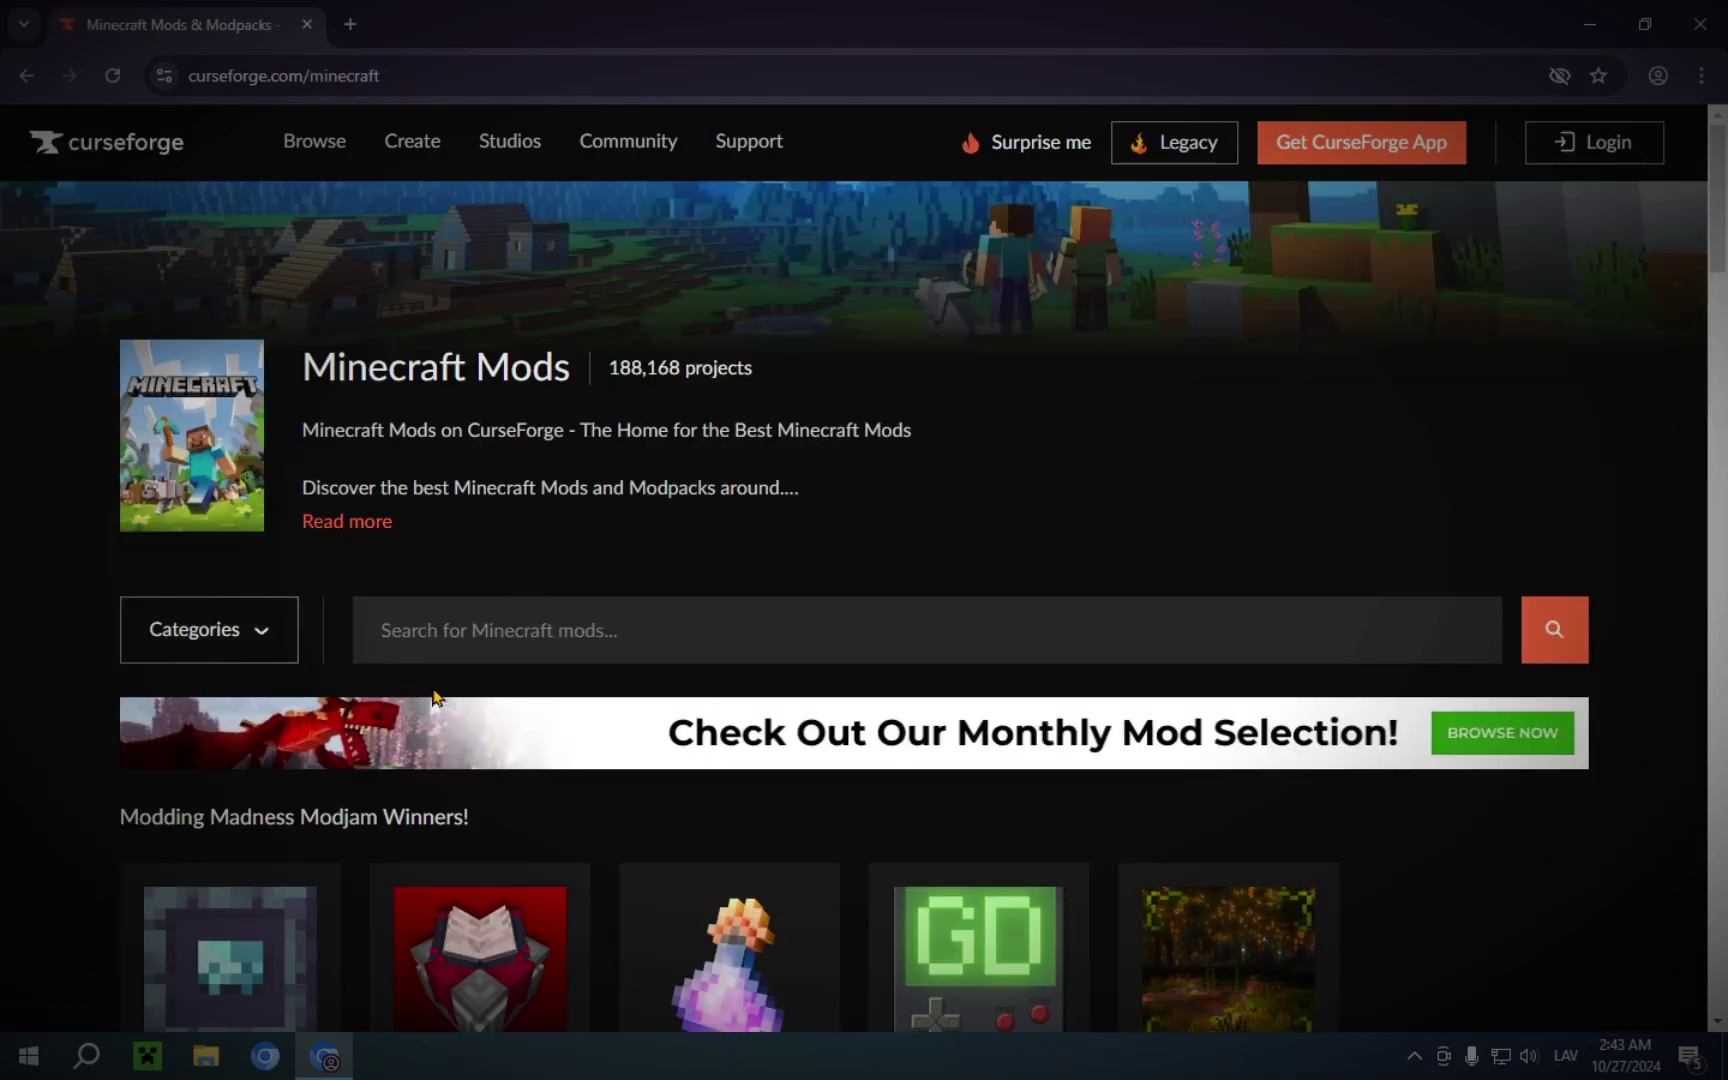
# Search CurseForge's Minecraft mods for 'Sodium' and accept the privacy popup
pyautogui.click(484, 640)
pyautogui.write('Sodium')
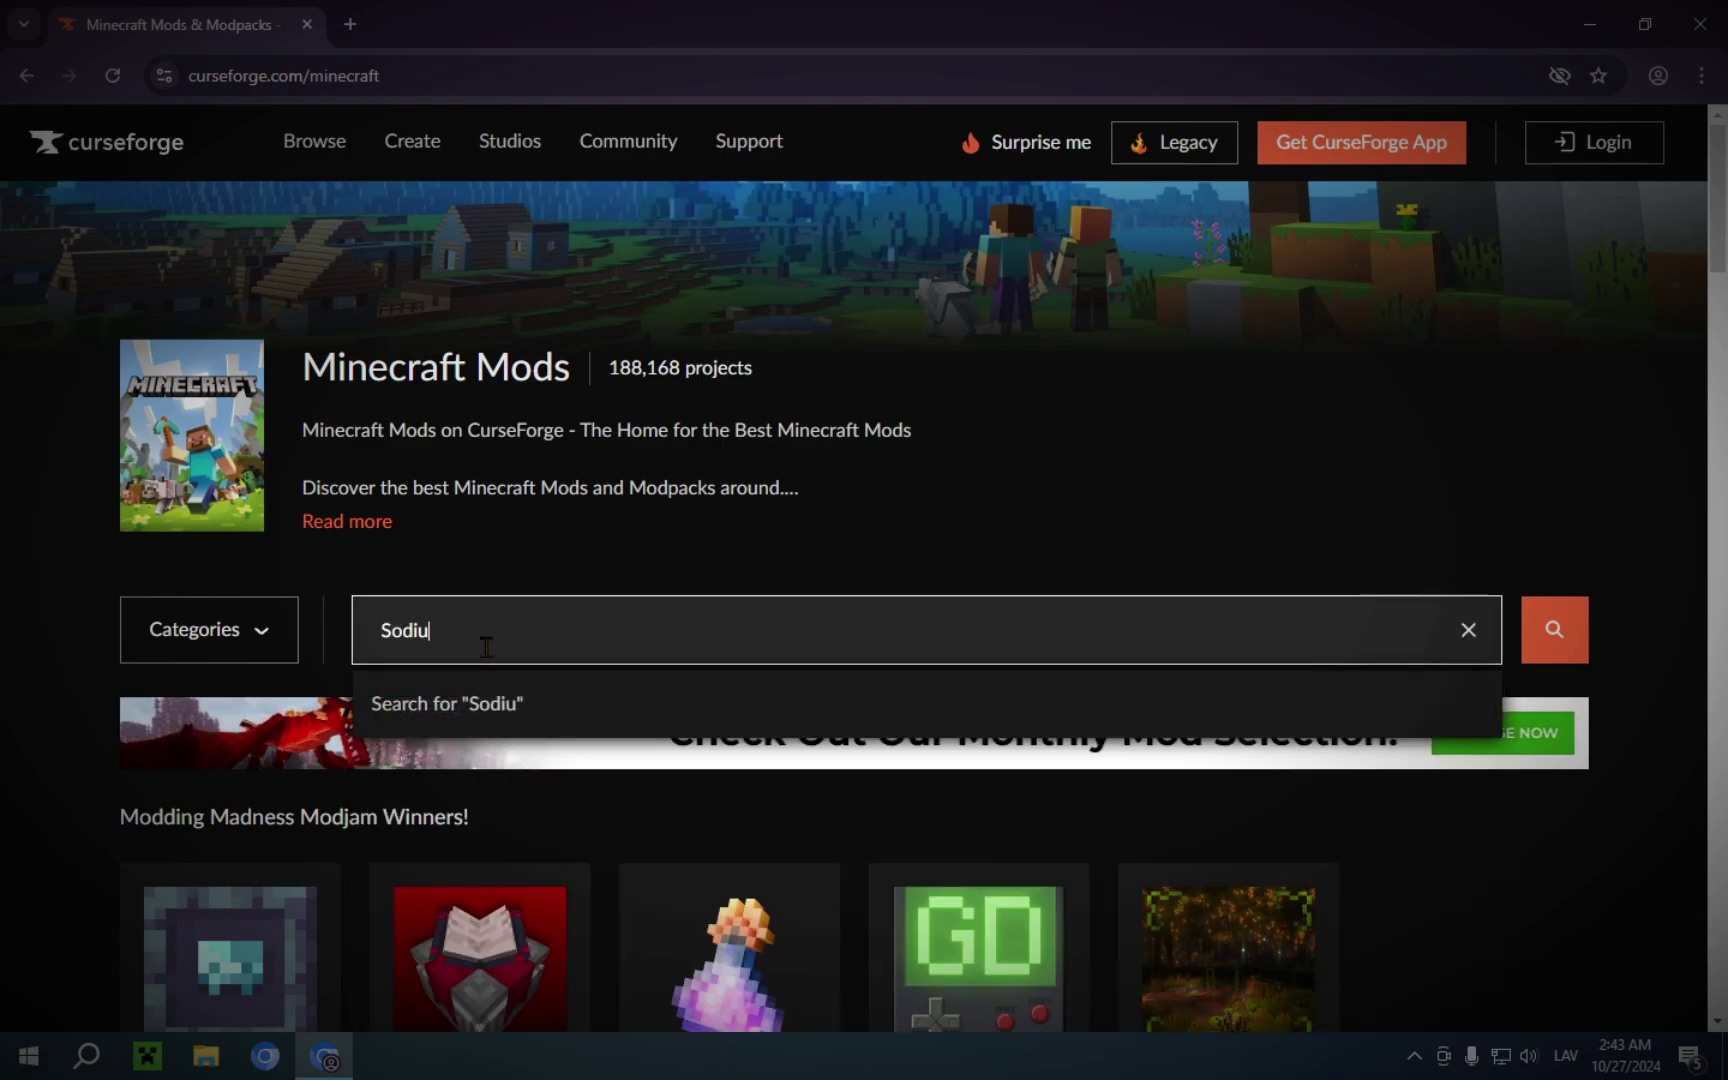
pyautogui.press('Return')
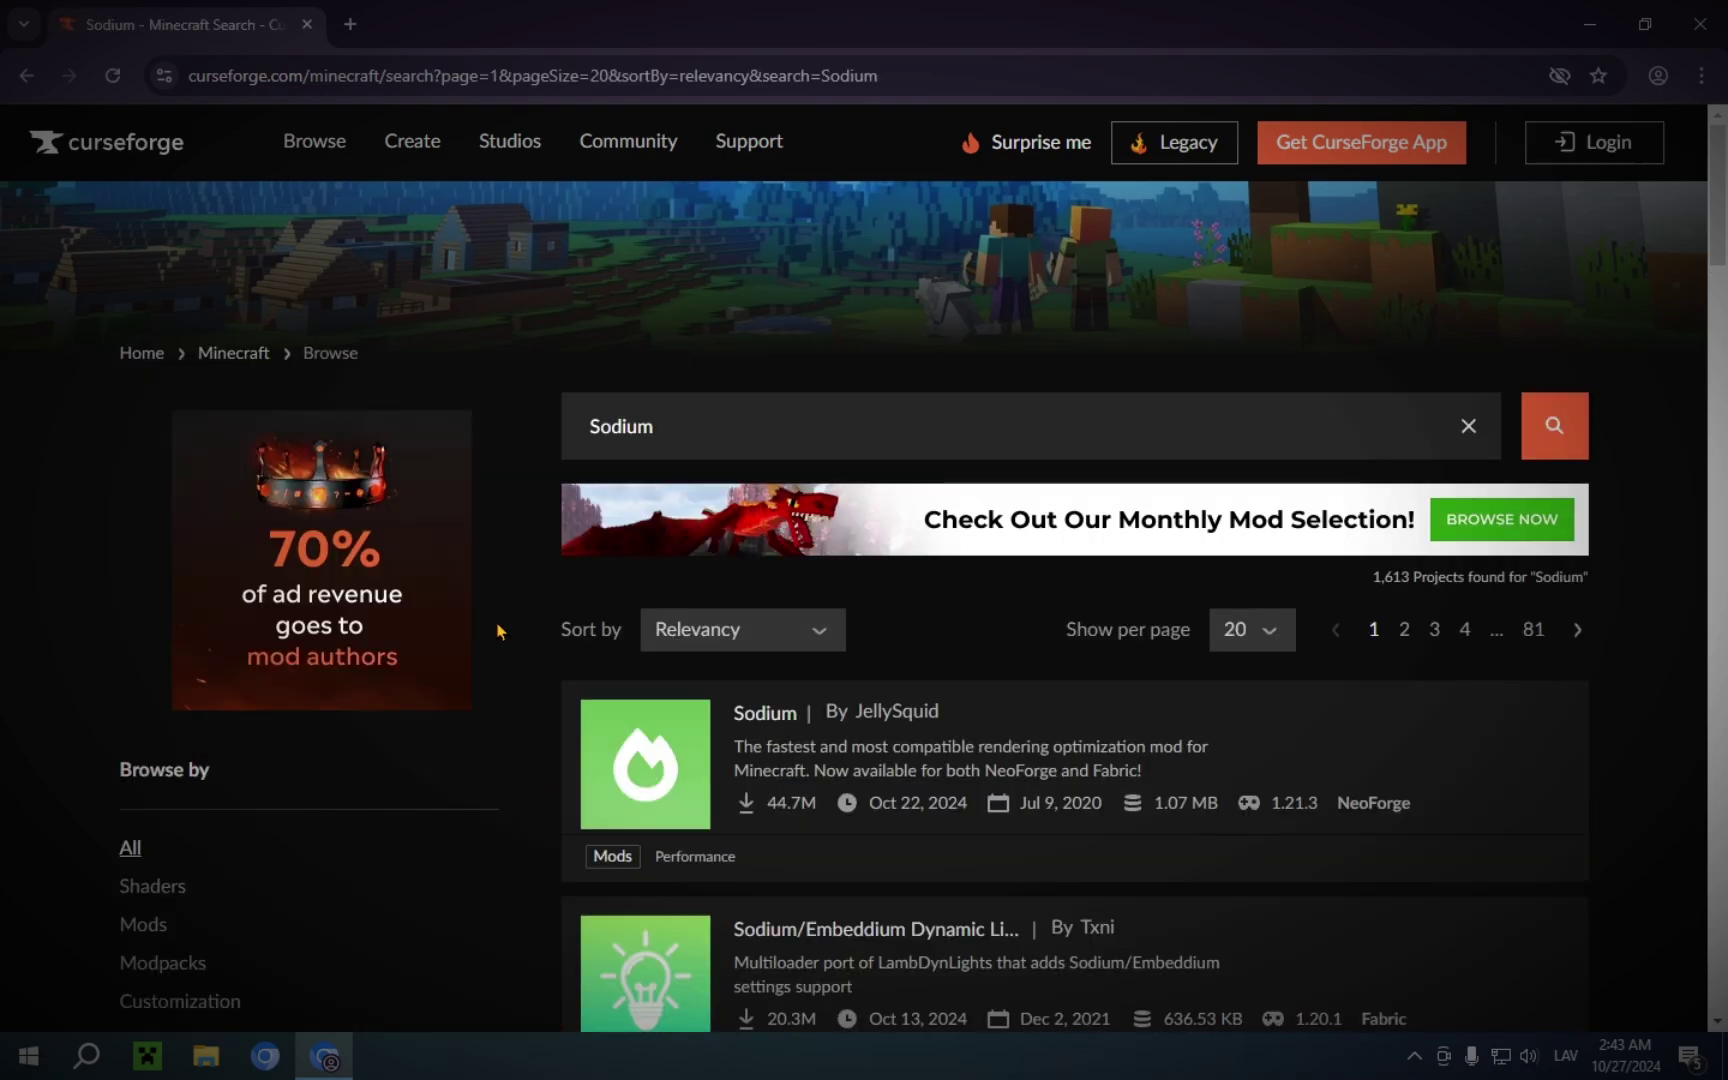
pyautogui.scroll(-2, 482, 567)
pyautogui.click(1335, 930)
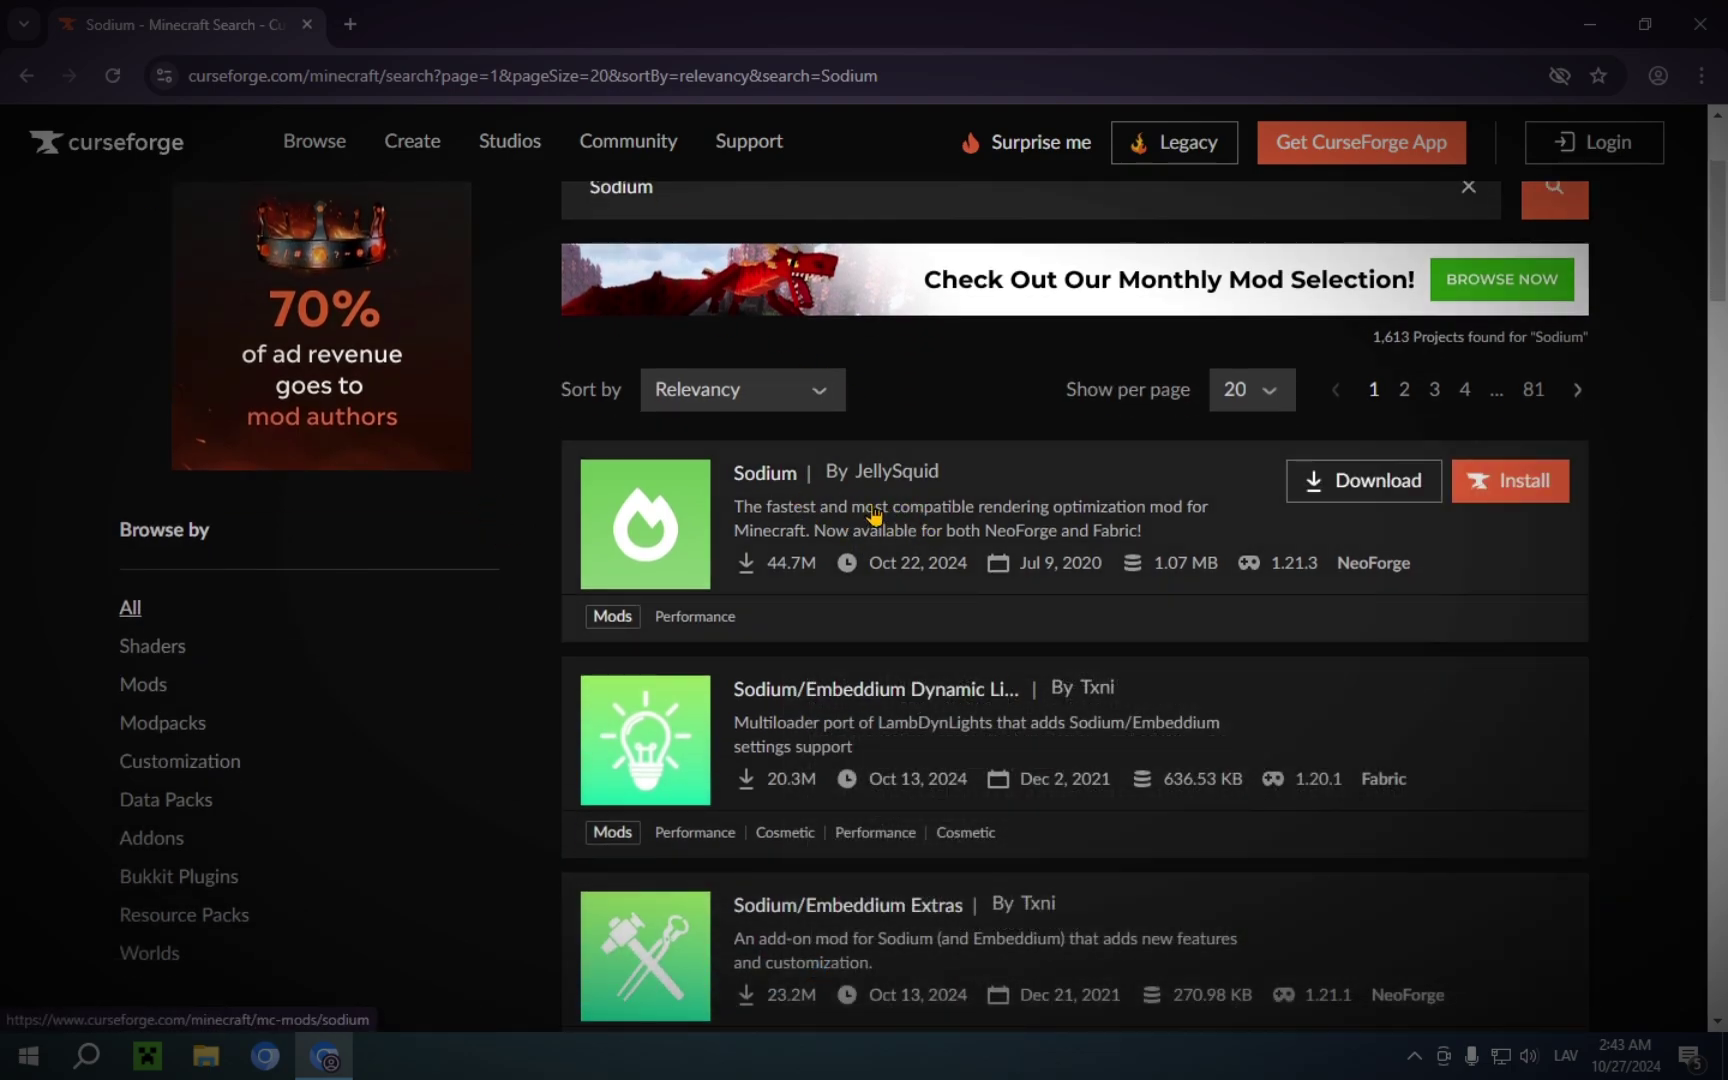
# Open the Sodium mod page and show its Files list
pyautogui.click(648, 515)
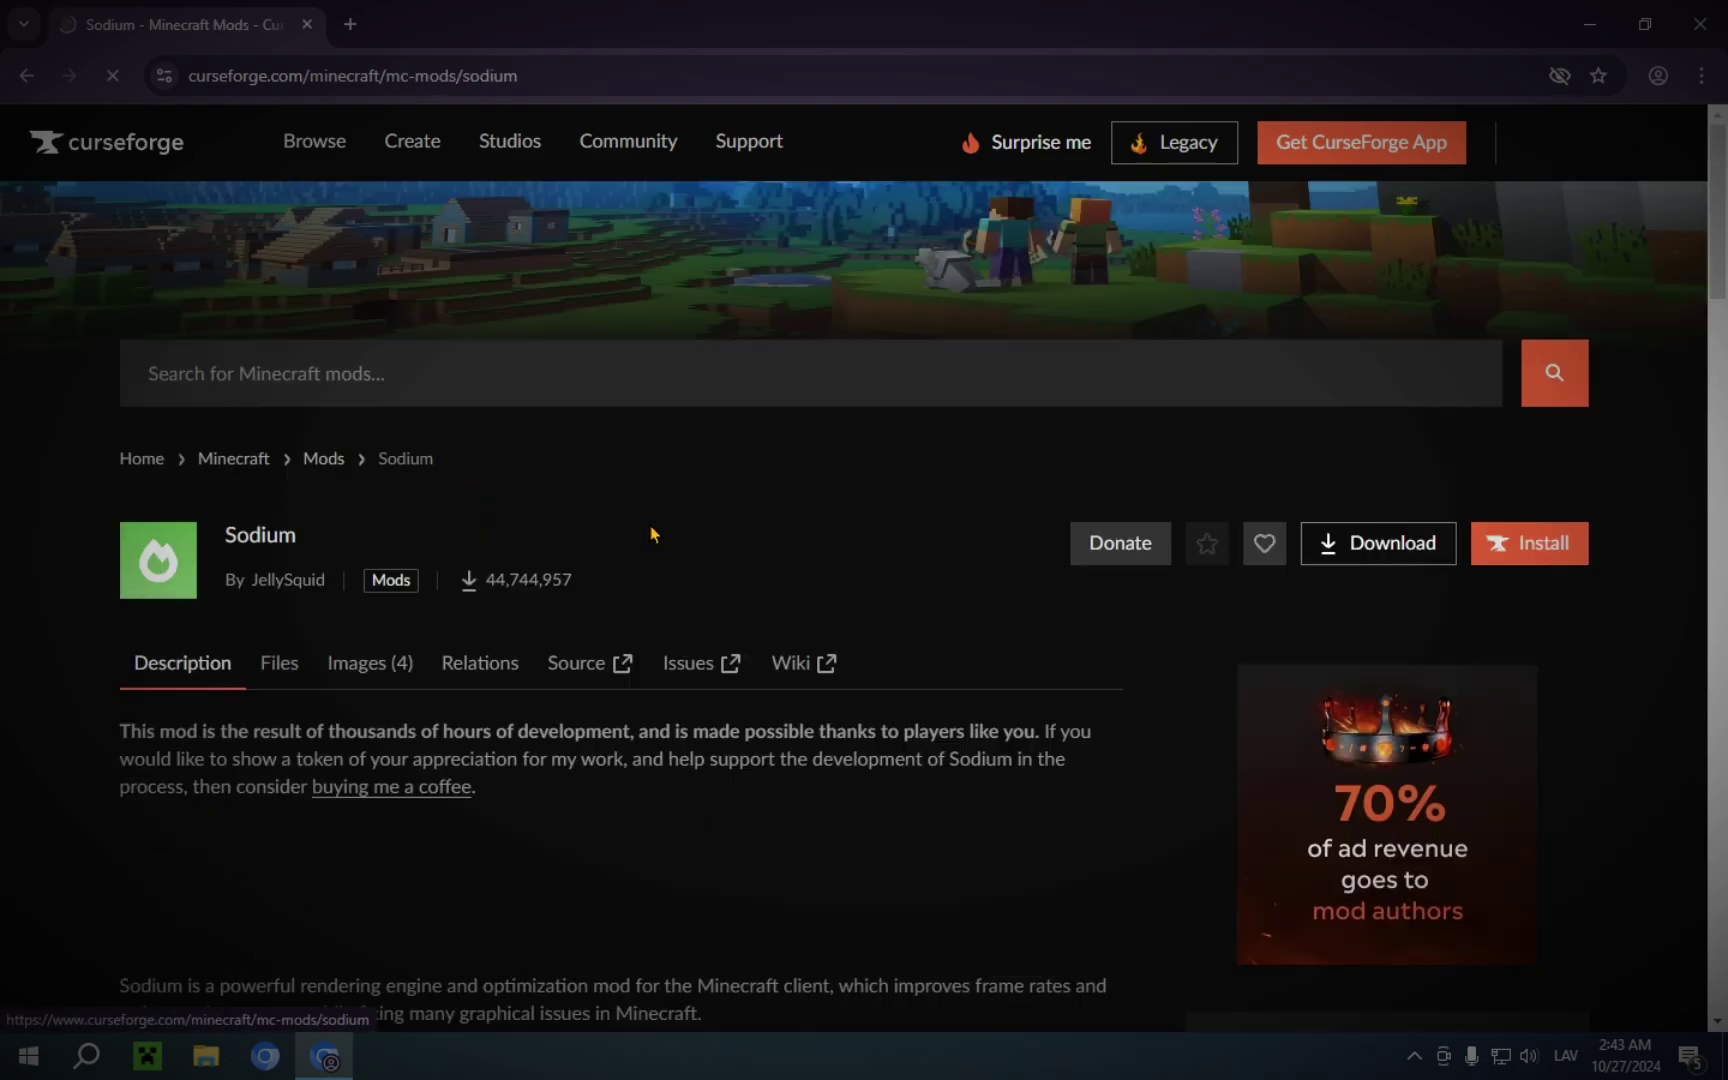
pyautogui.scroll(-3, 613, 547)
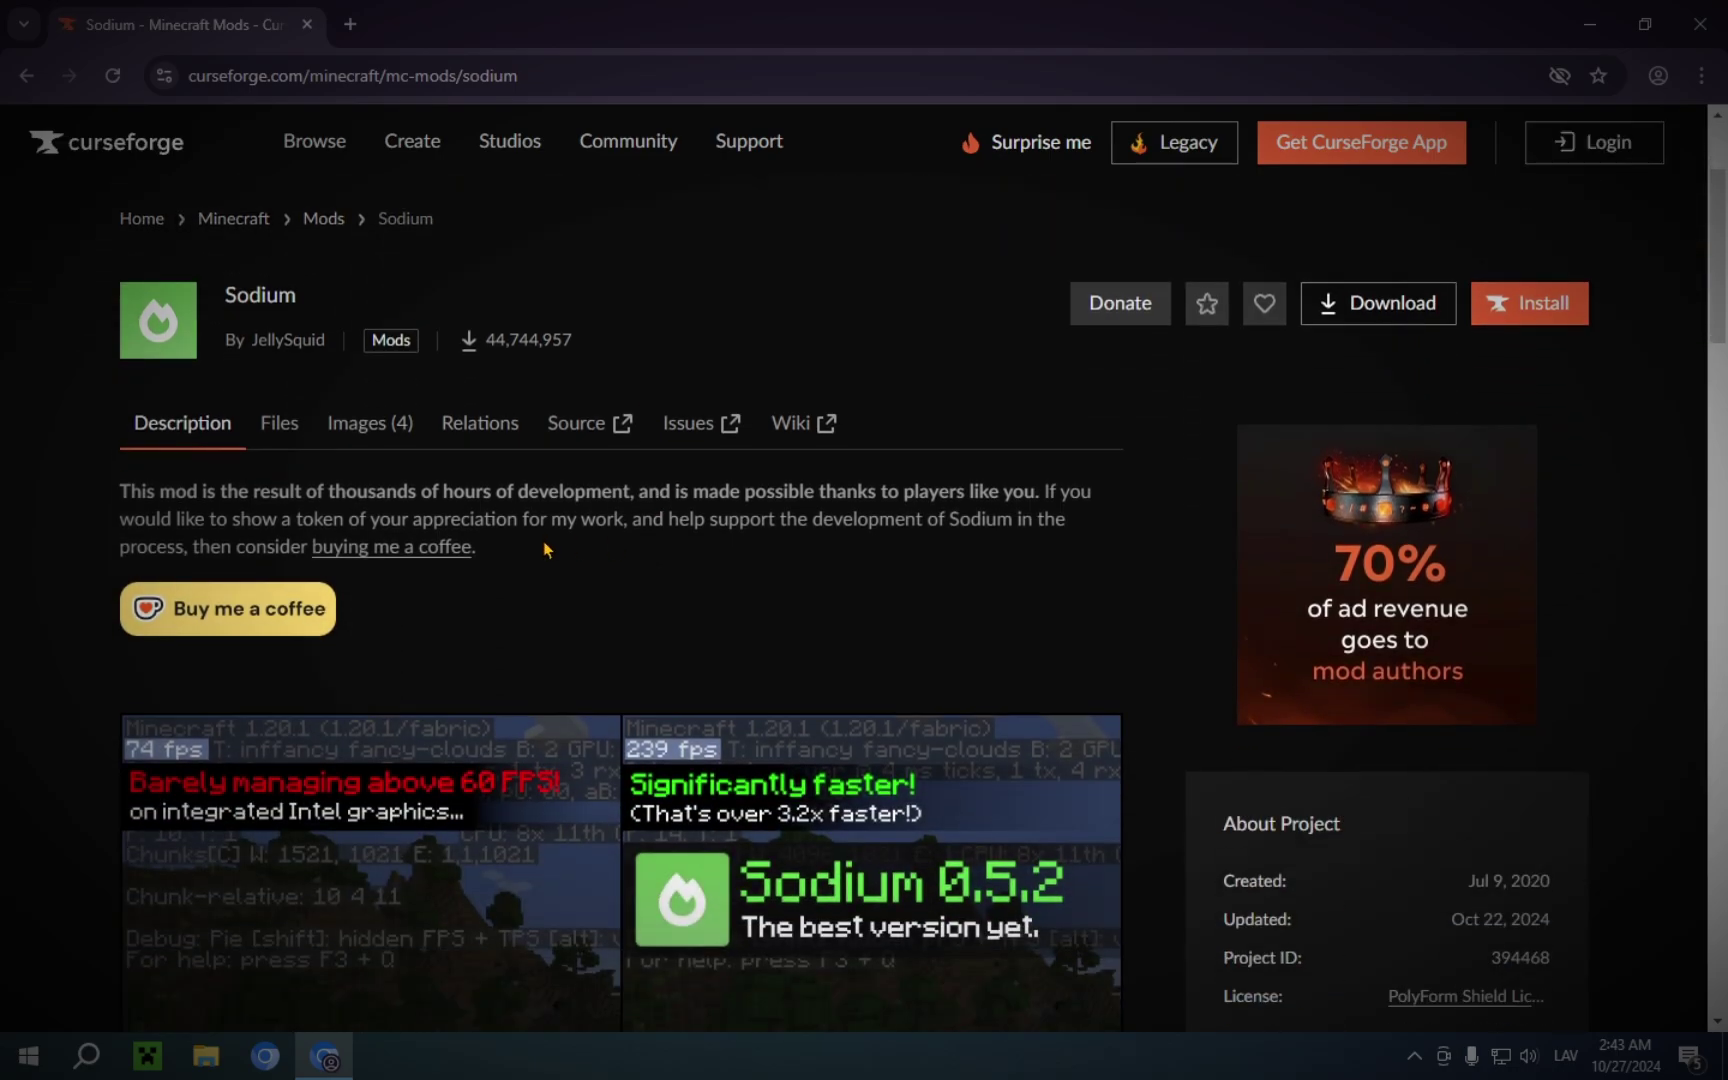
pyautogui.click(276, 430)
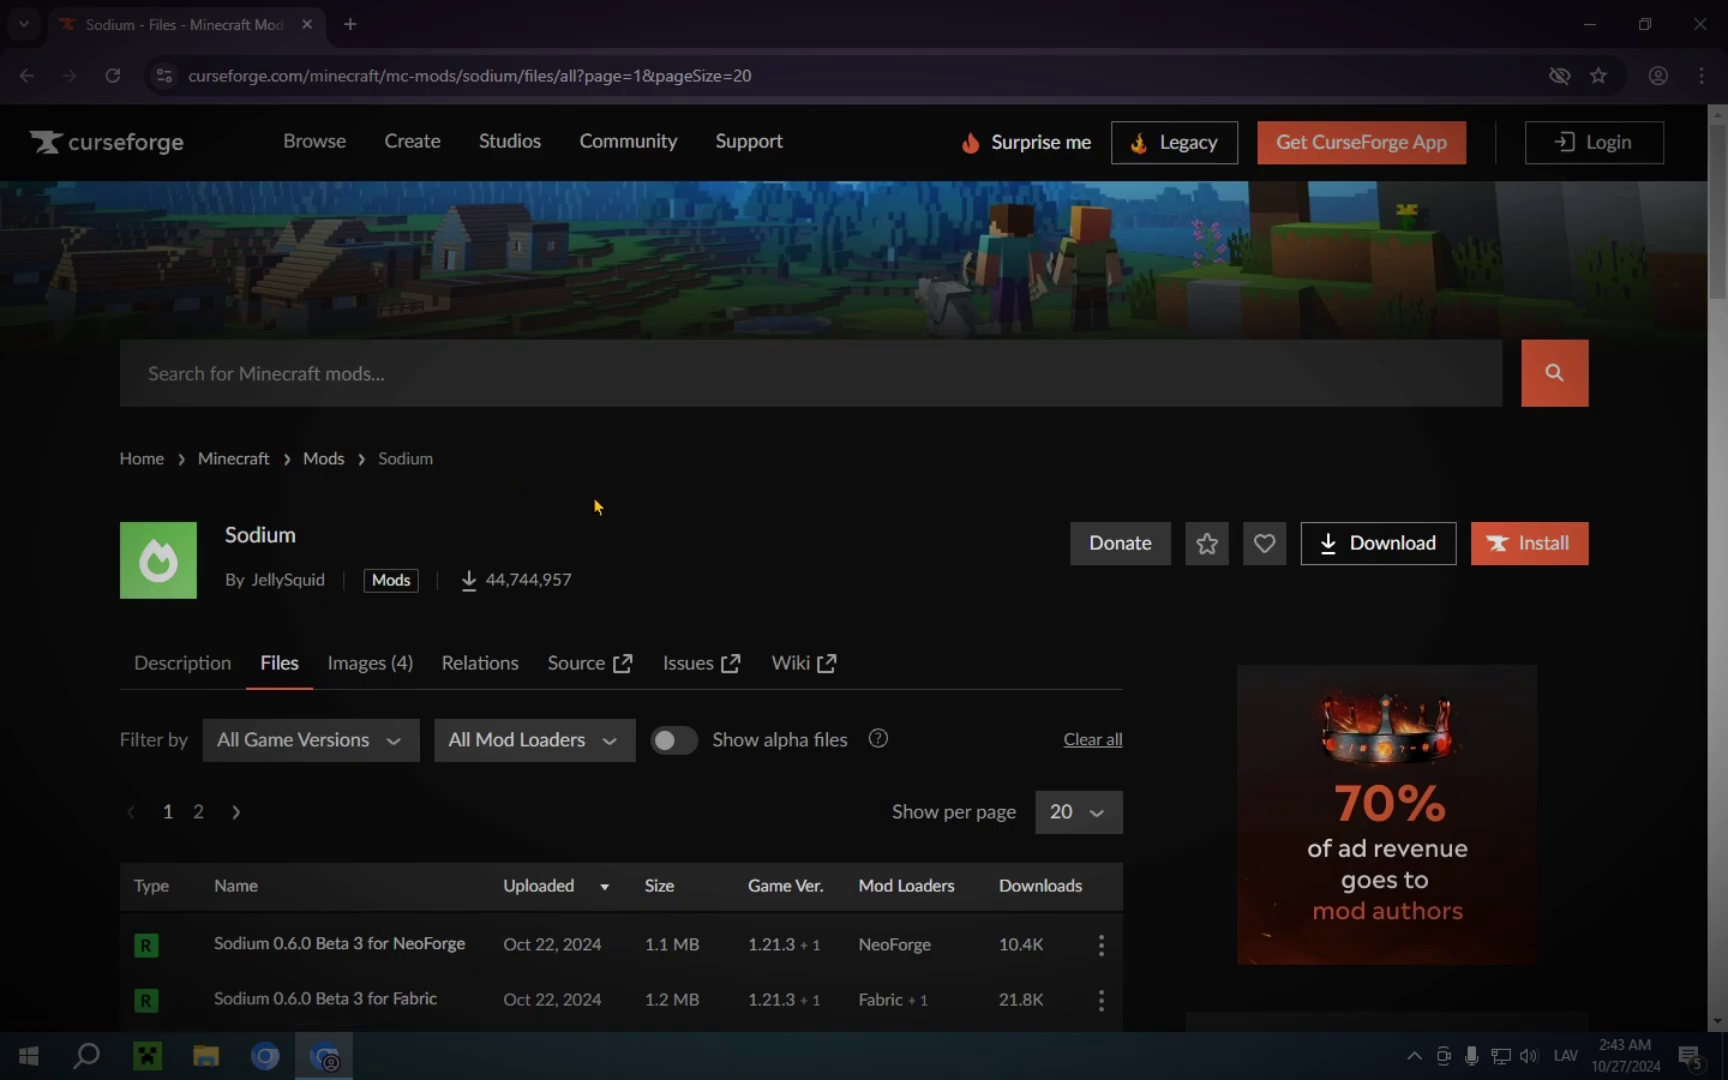
# Download the 'Sodium 0.6.0 Beta 3 for Fabric' file, then start a new tab
pyautogui.scroll(-12, 606, 505)
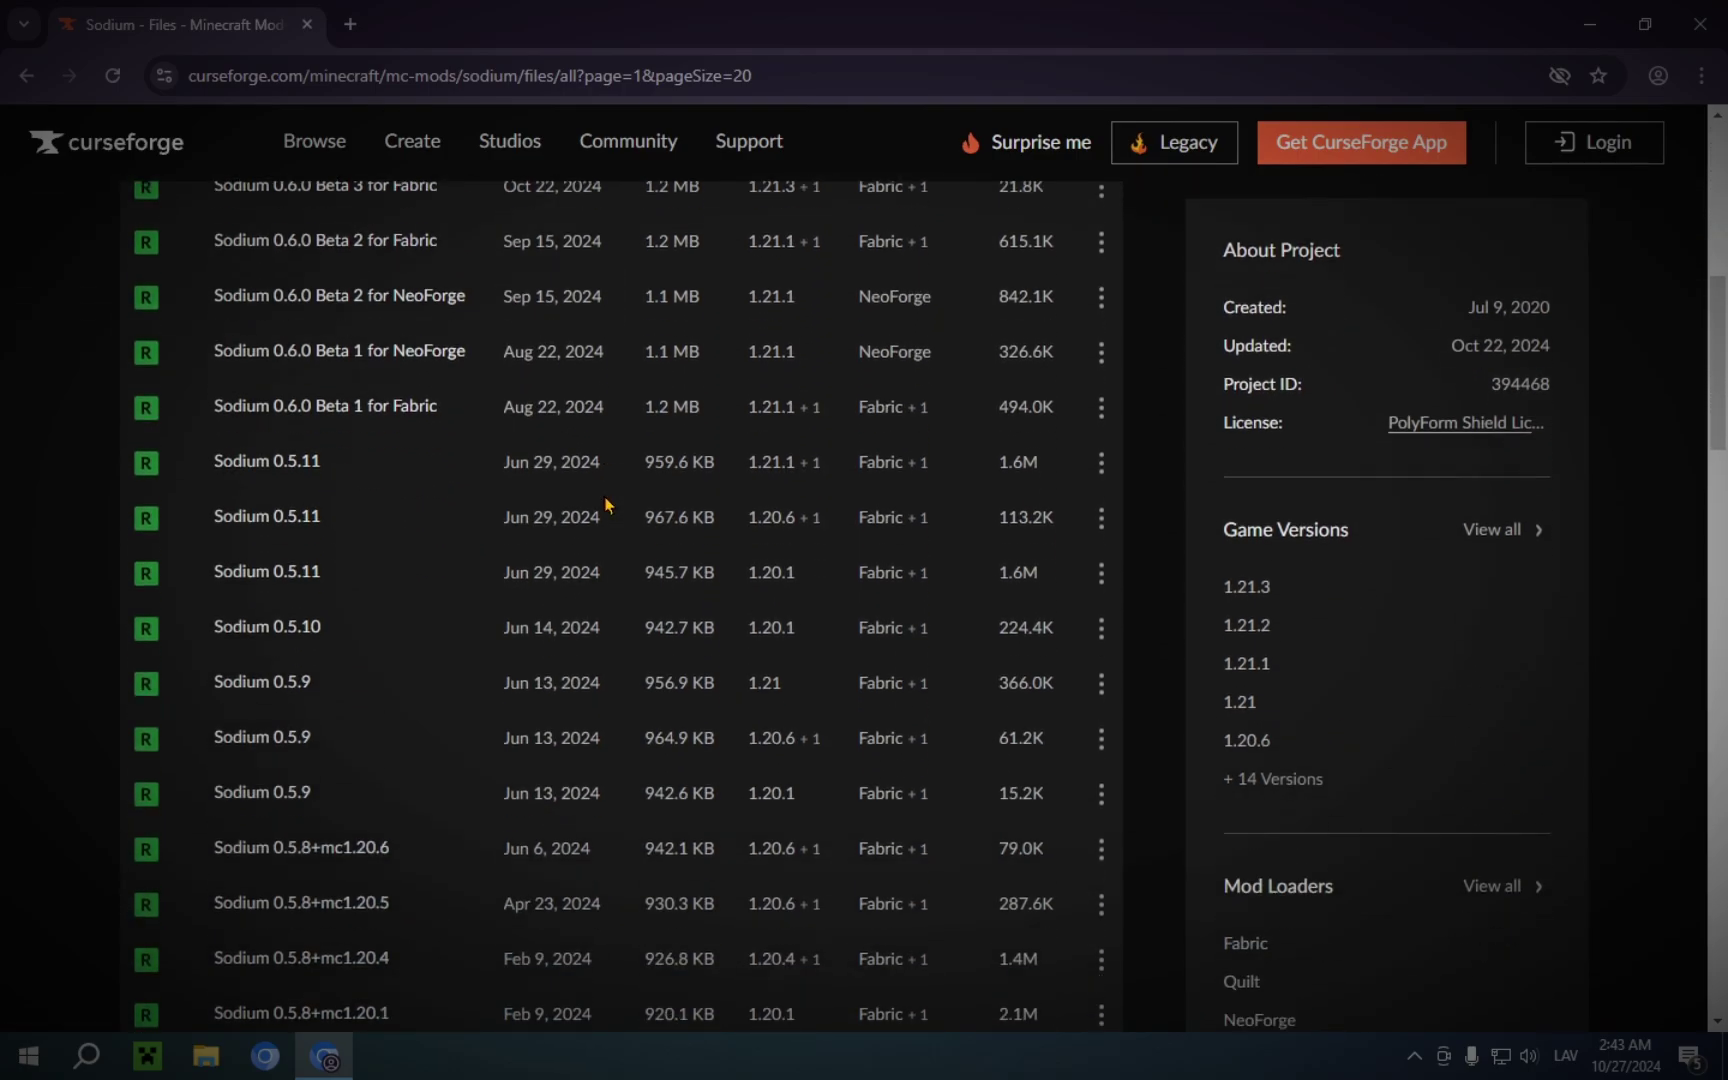
pyautogui.scroll(-3, 605, 505)
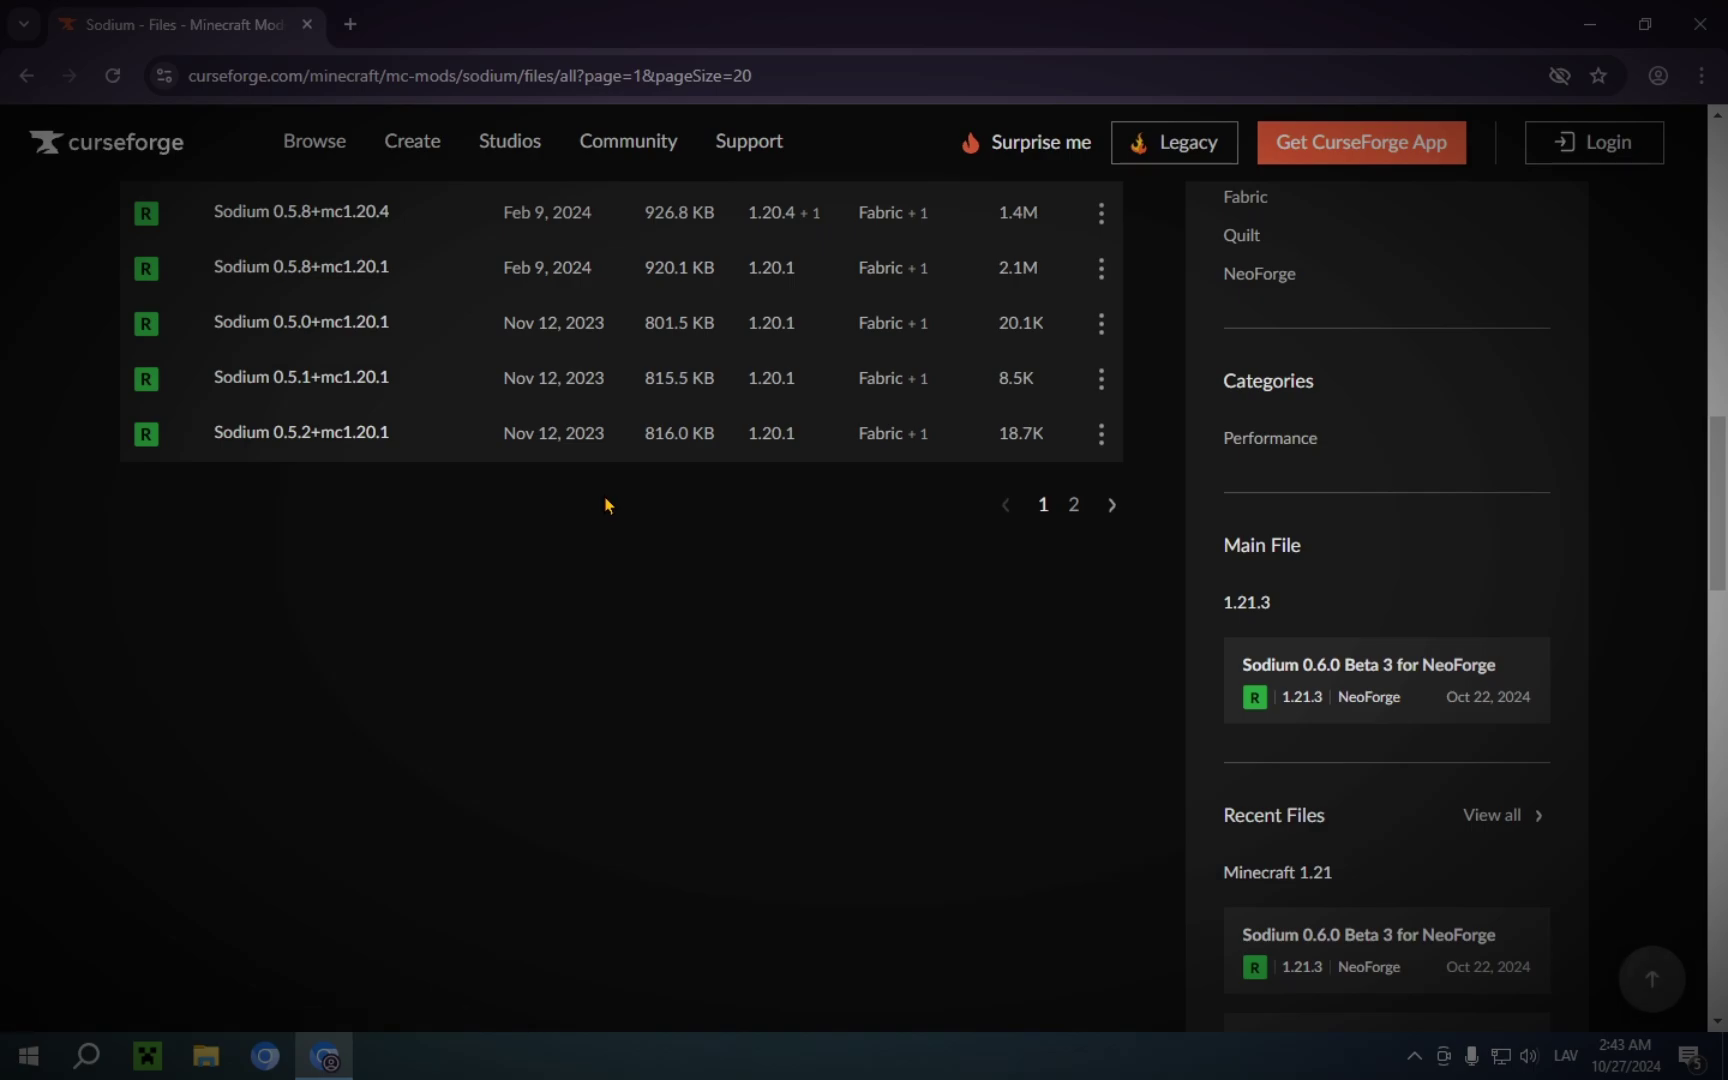
pyautogui.scroll(15, 606, 505)
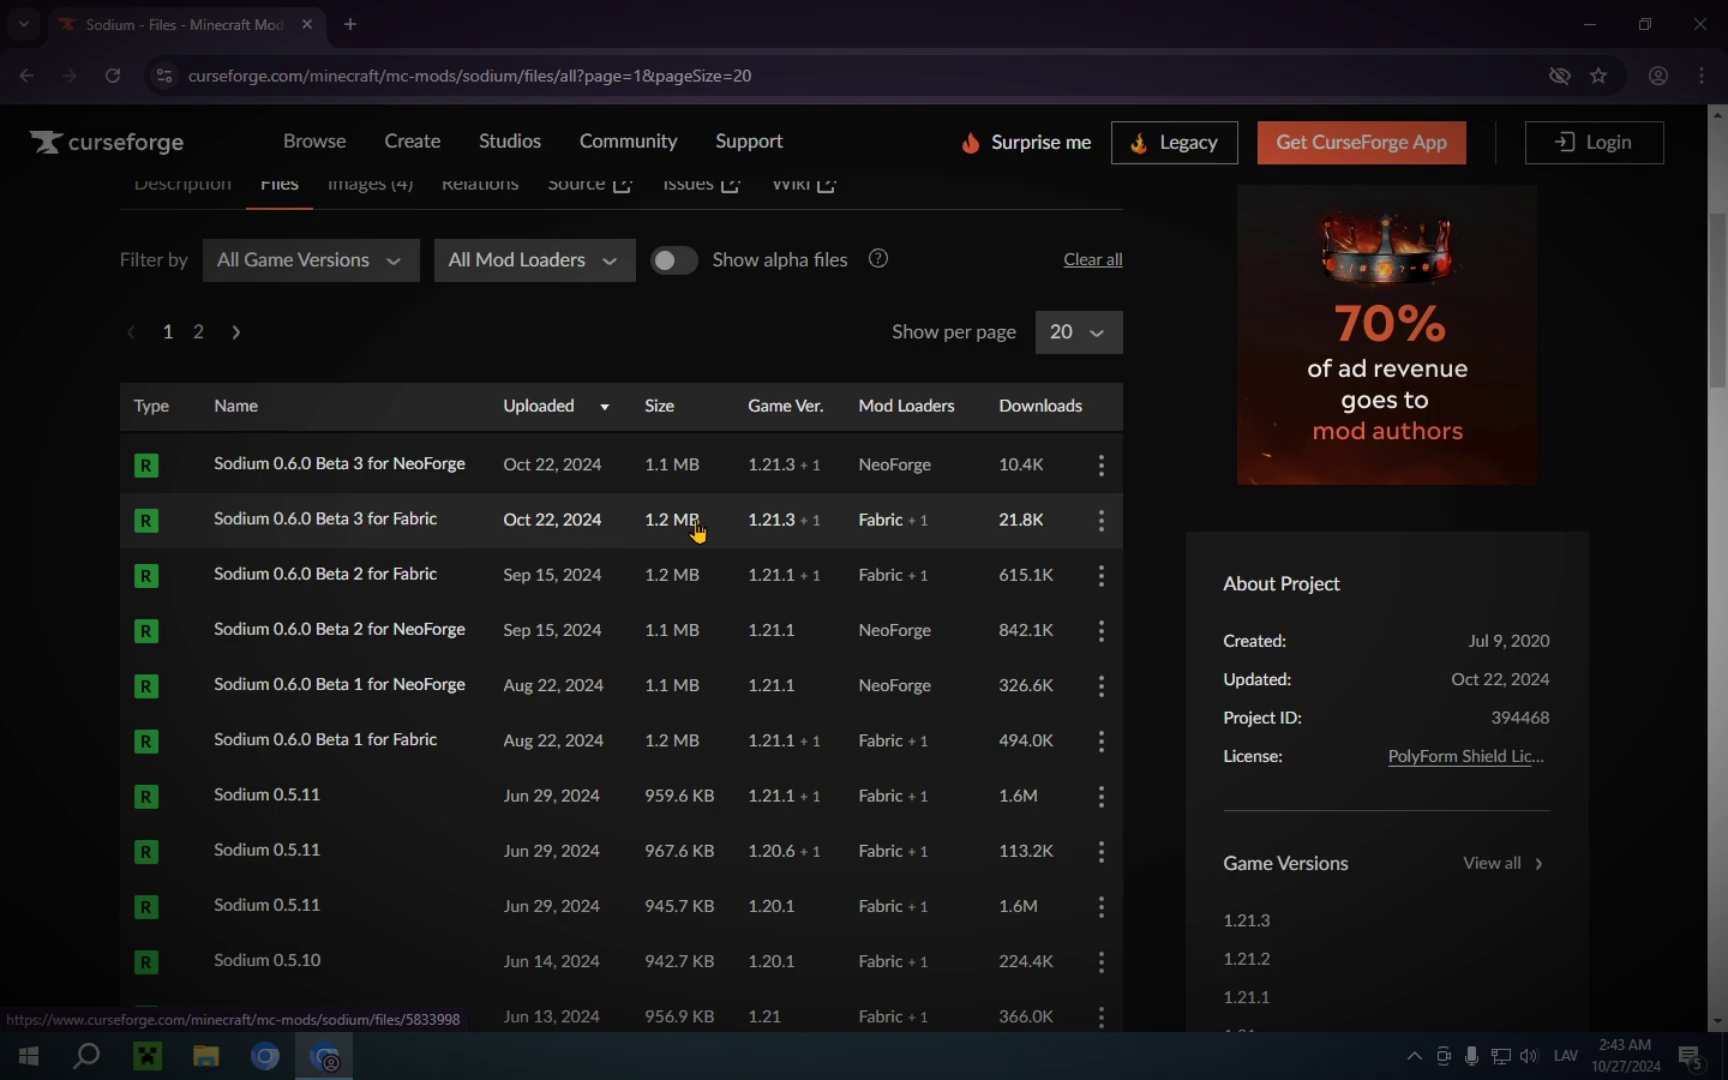
pyautogui.moveTo(866, 404); pyautogui.dragTo(965, 415)
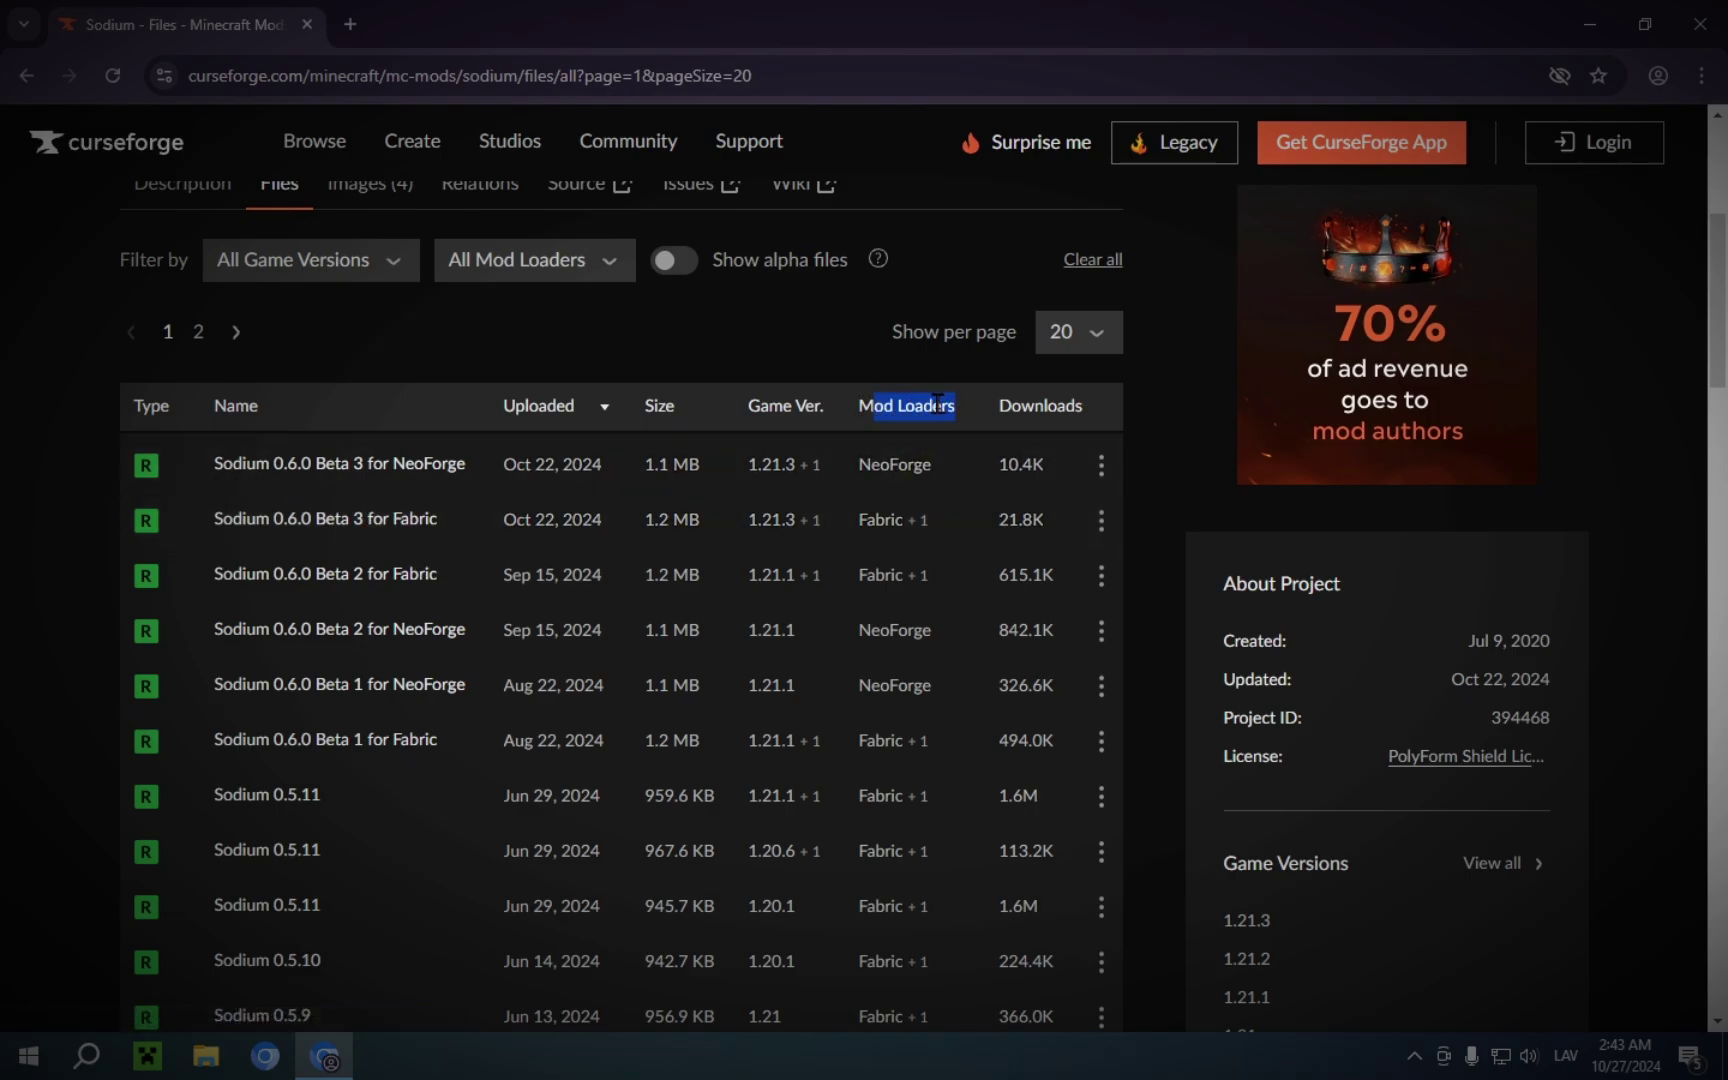
pyautogui.click(938, 402)
pyautogui.moveTo(880, 520)
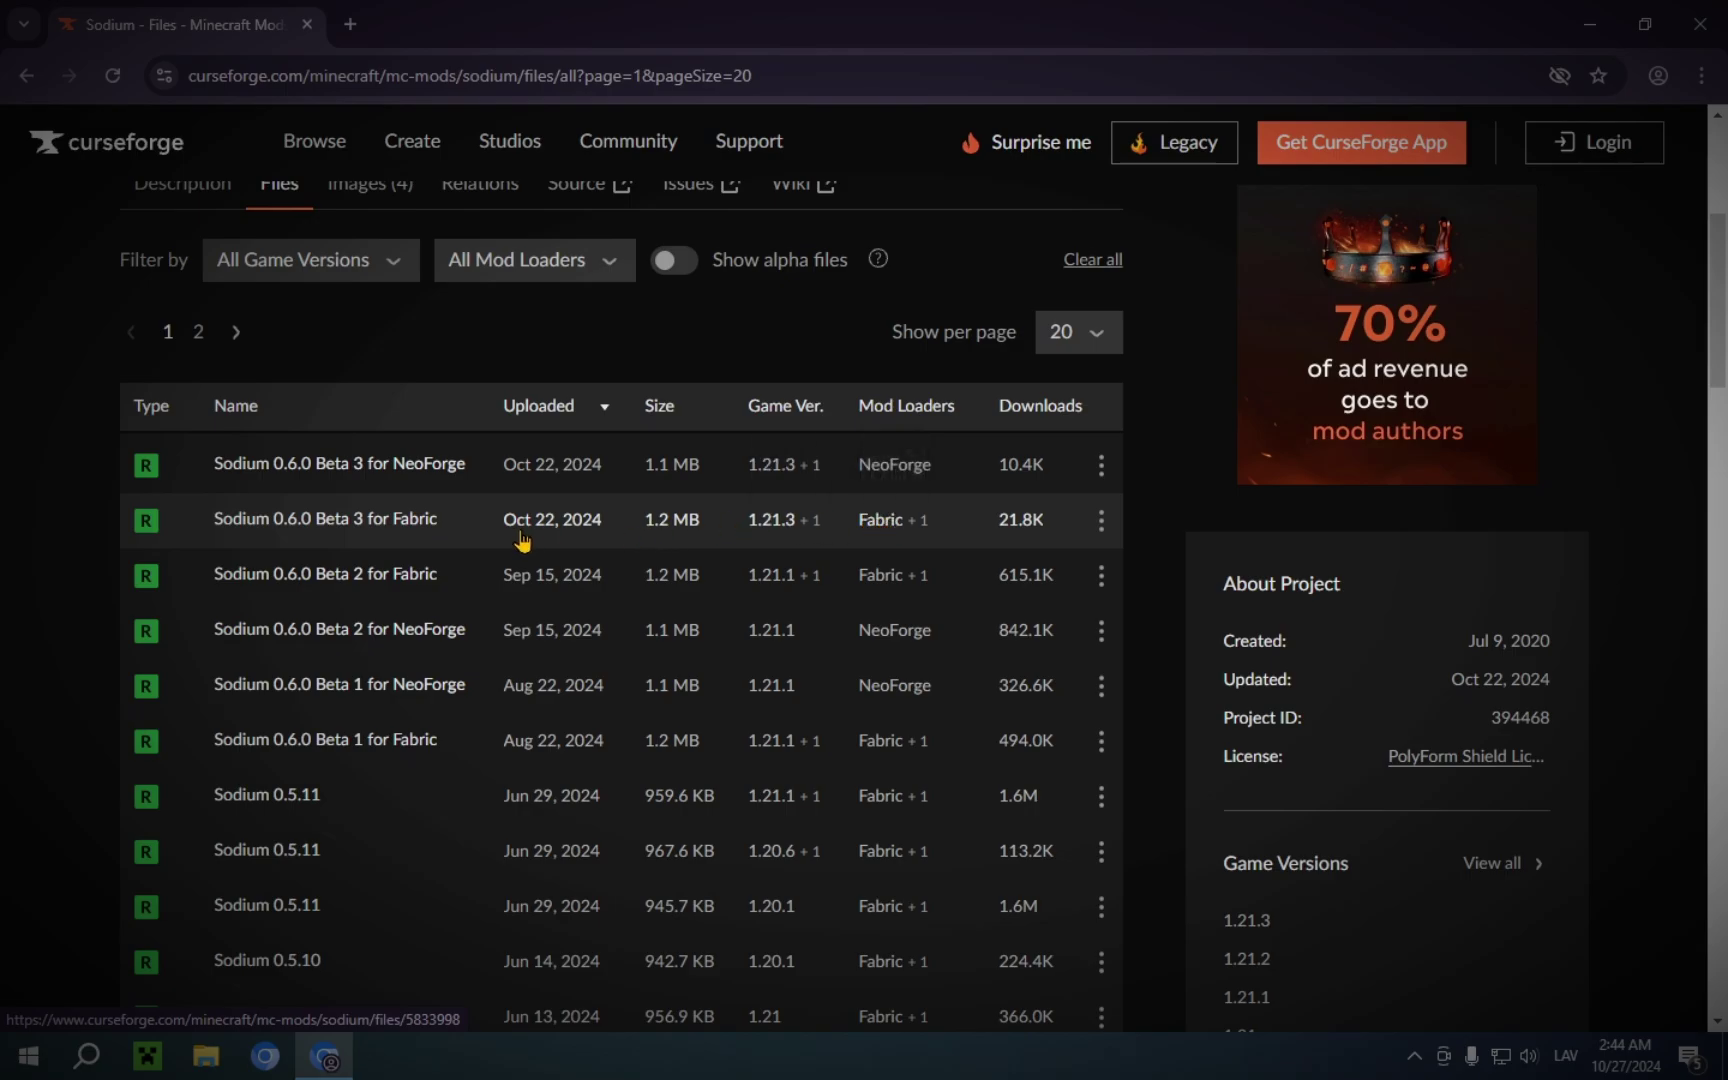
pyautogui.click(401, 532)
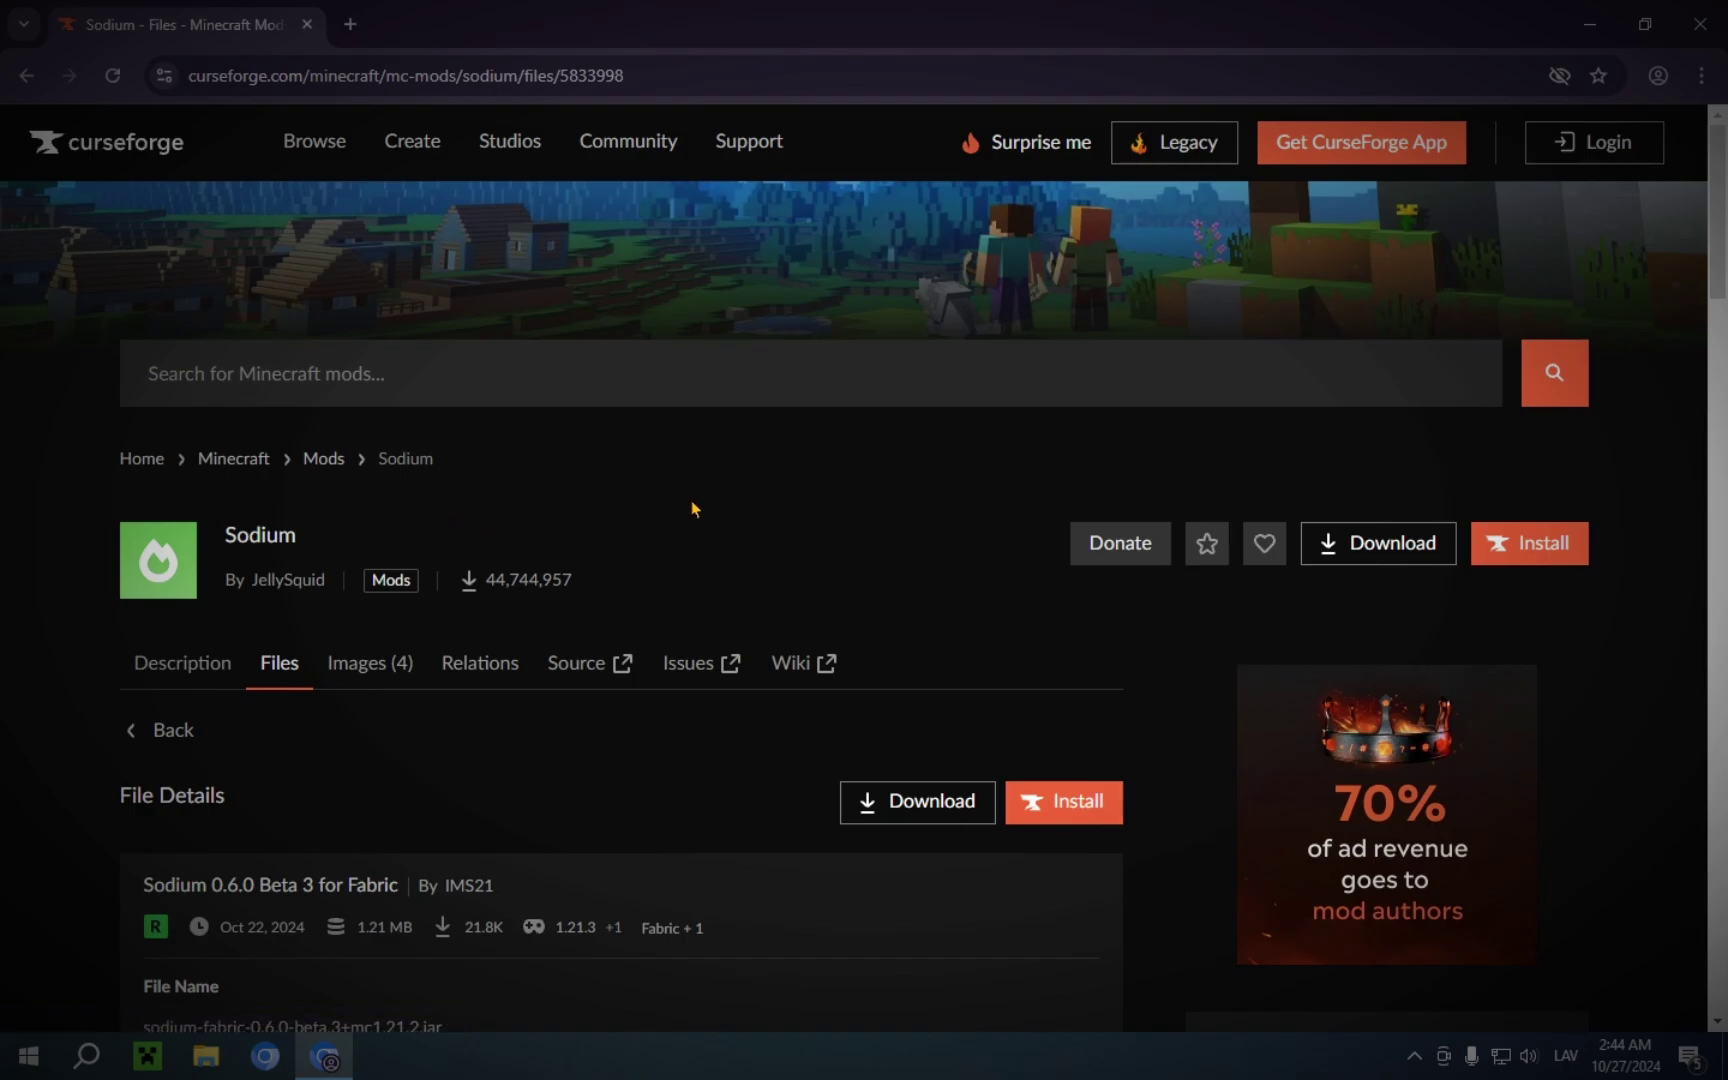
pyautogui.scroll(-1, 692, 505)
pyautogui.click(914, 680)
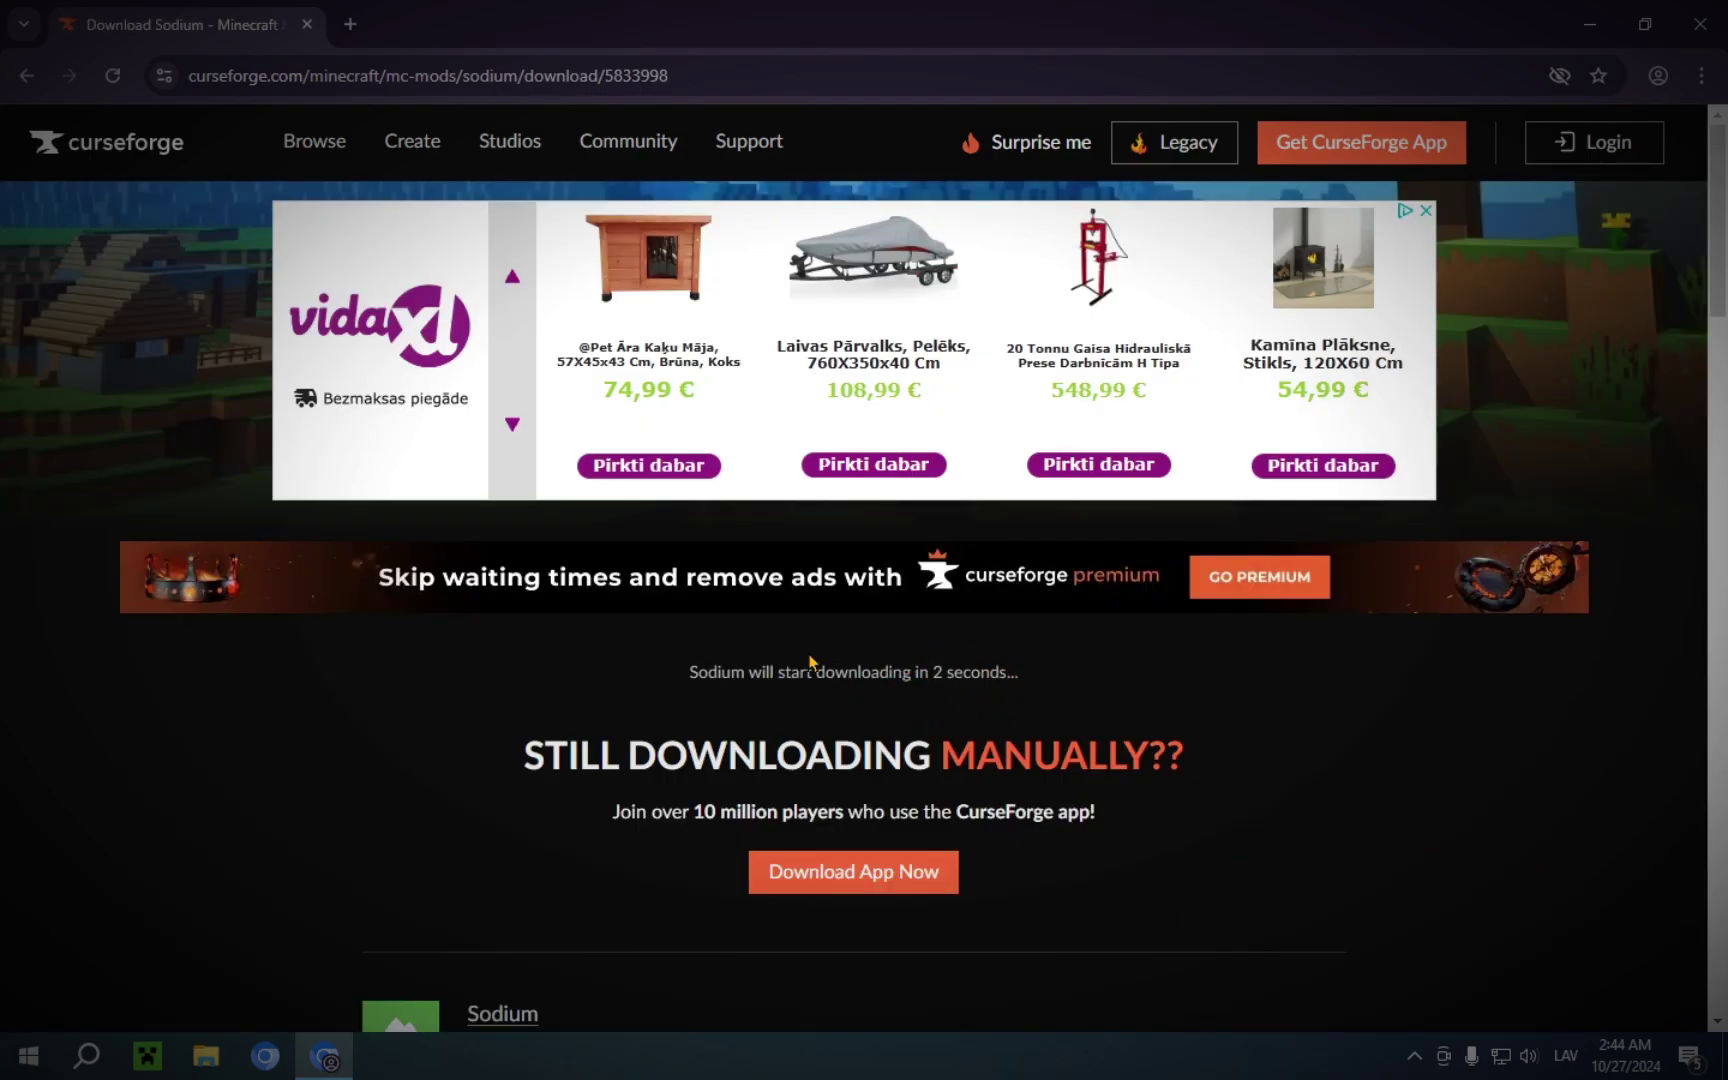
pyautogui.click(350, 25)
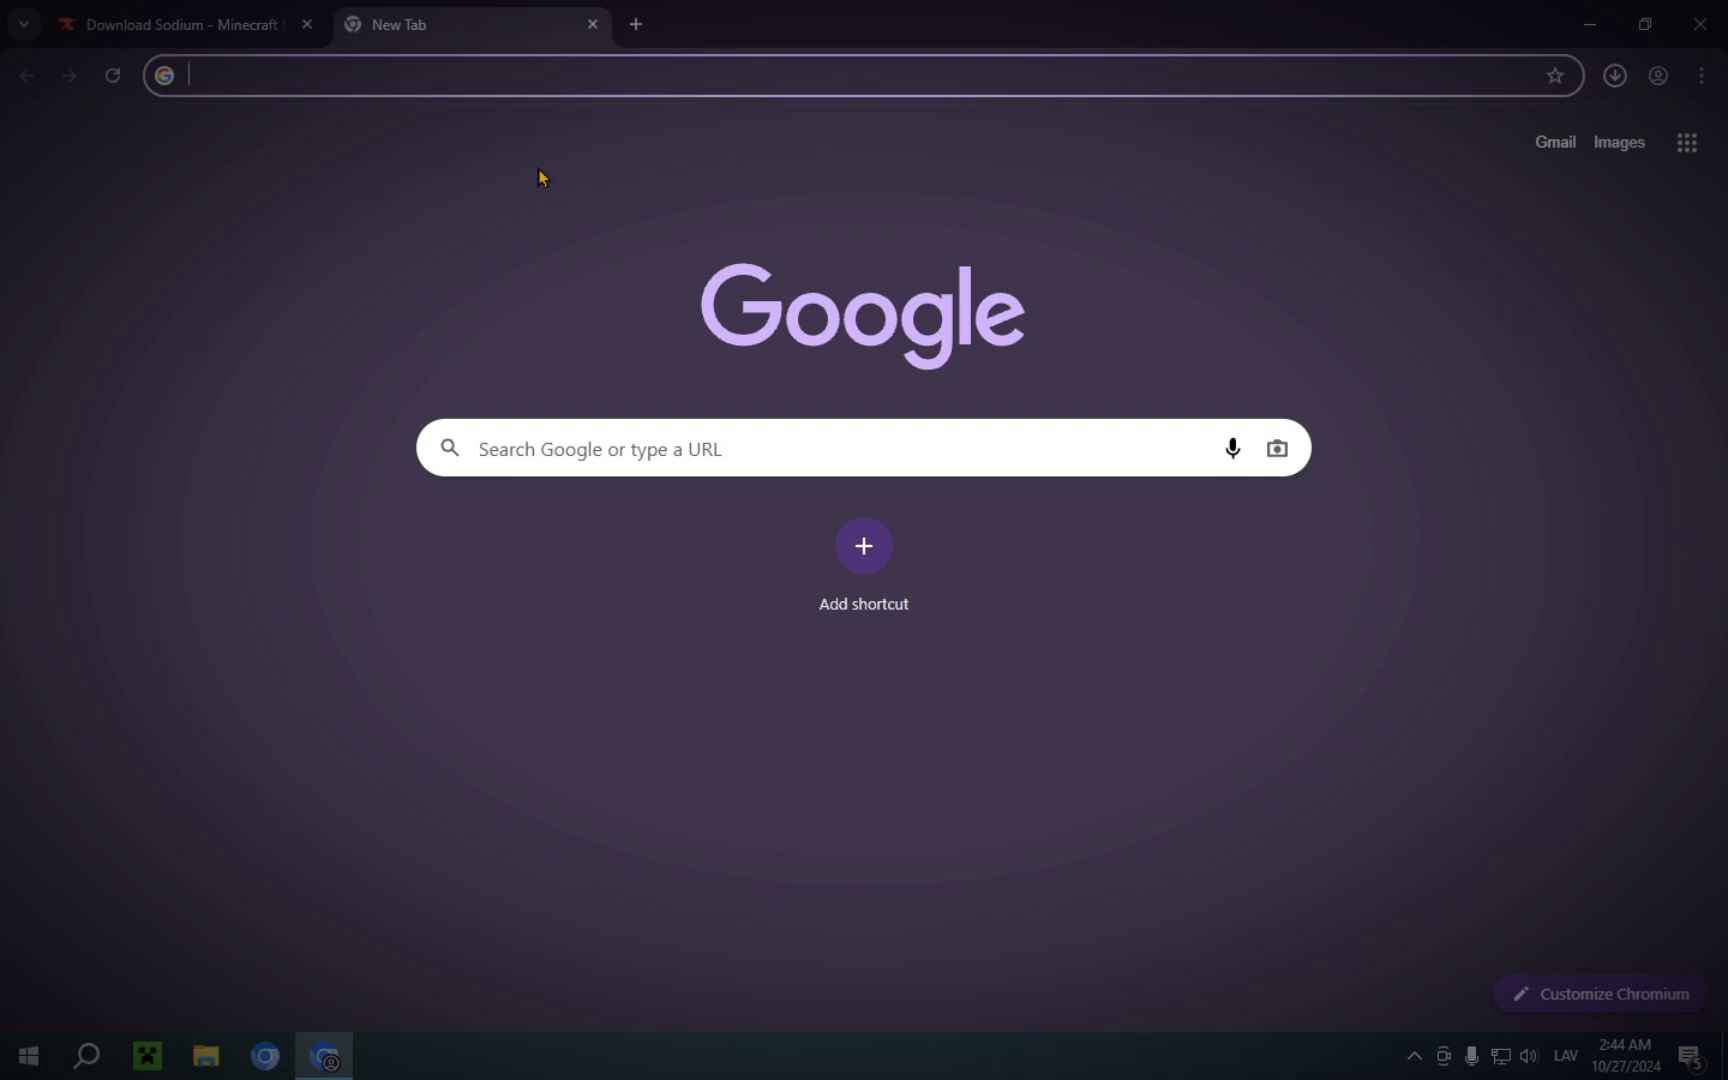
# Search the web for 'Fabric minecraft'
pyautogui.write('F')
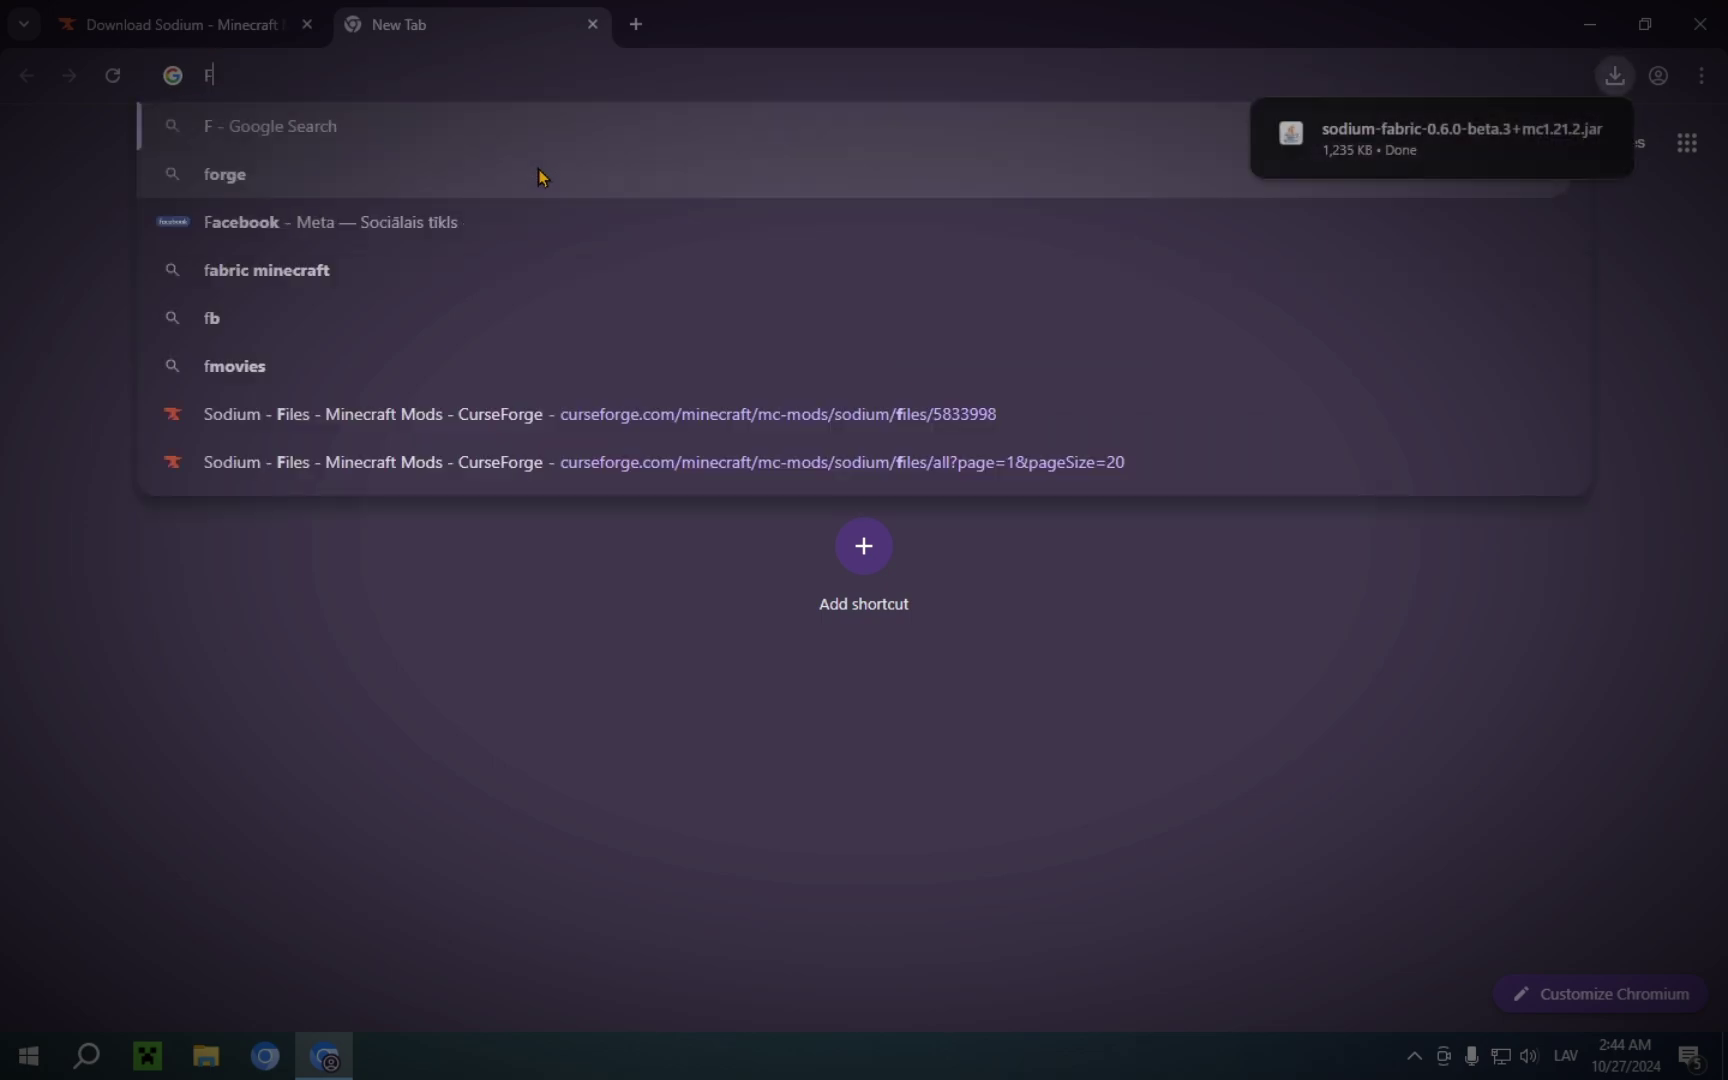
pyautogui.write('abric minecraft')
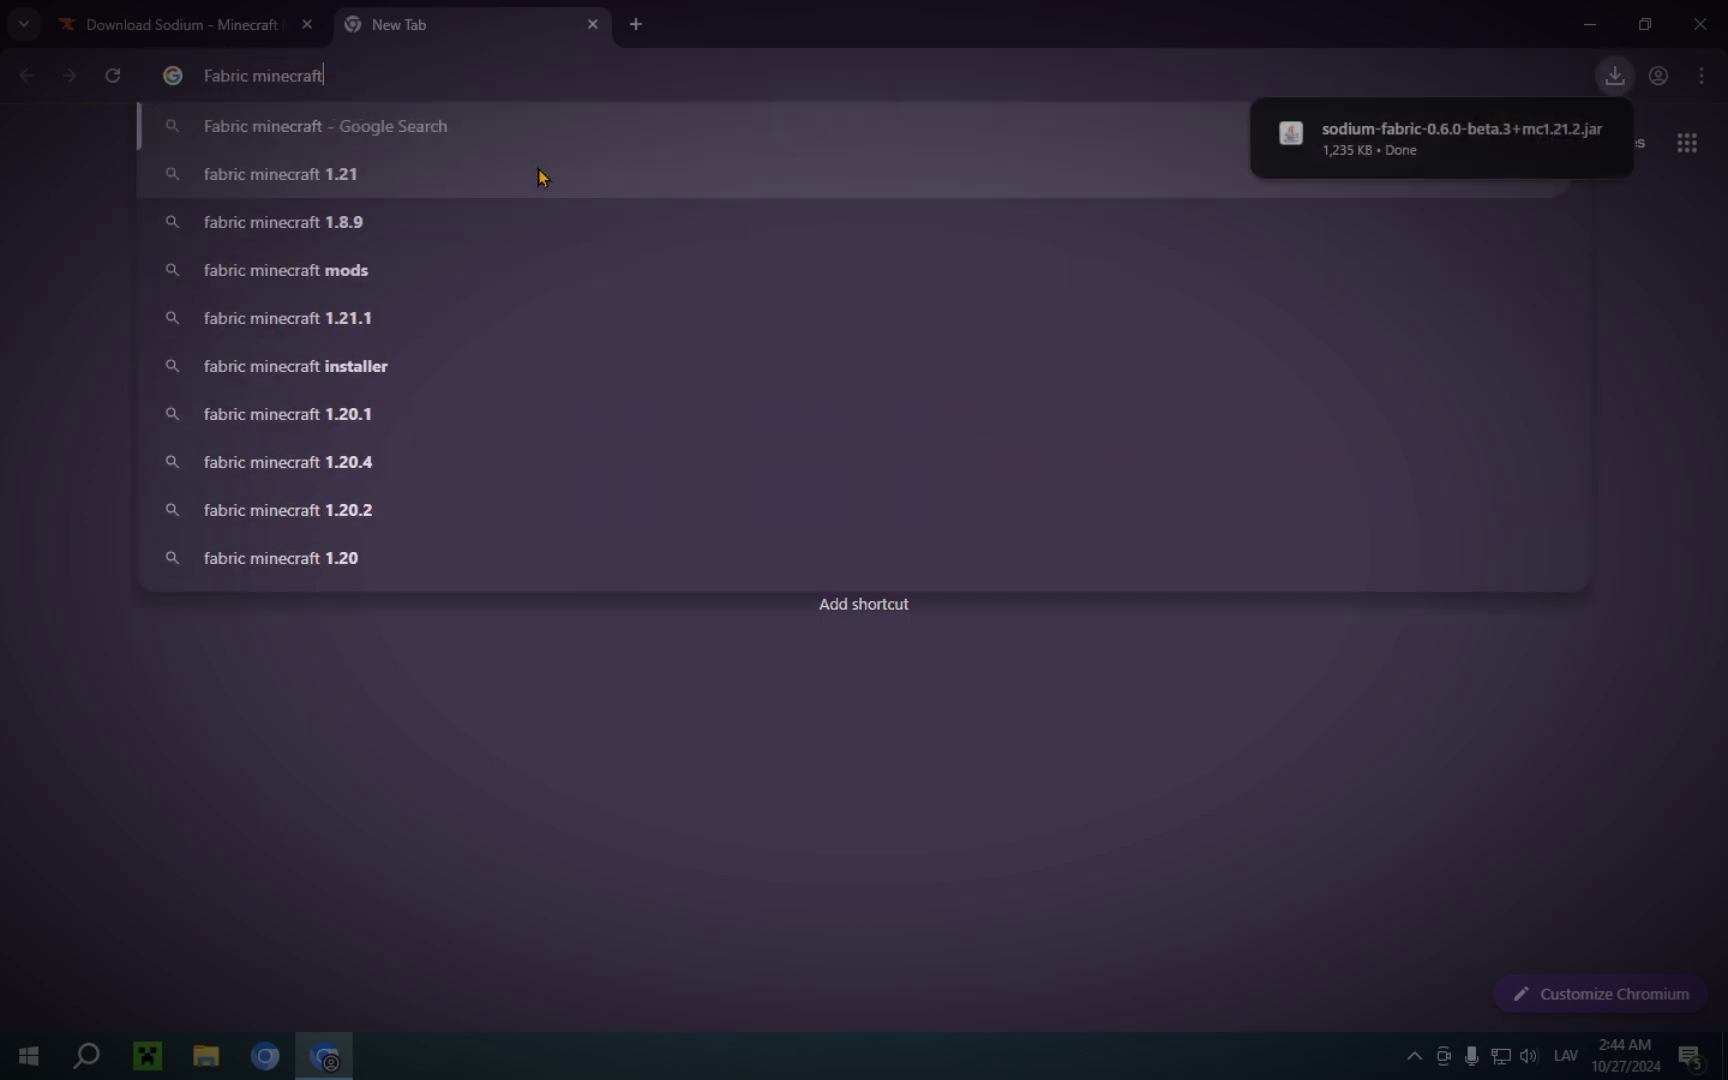
pyautogui.press('Return')
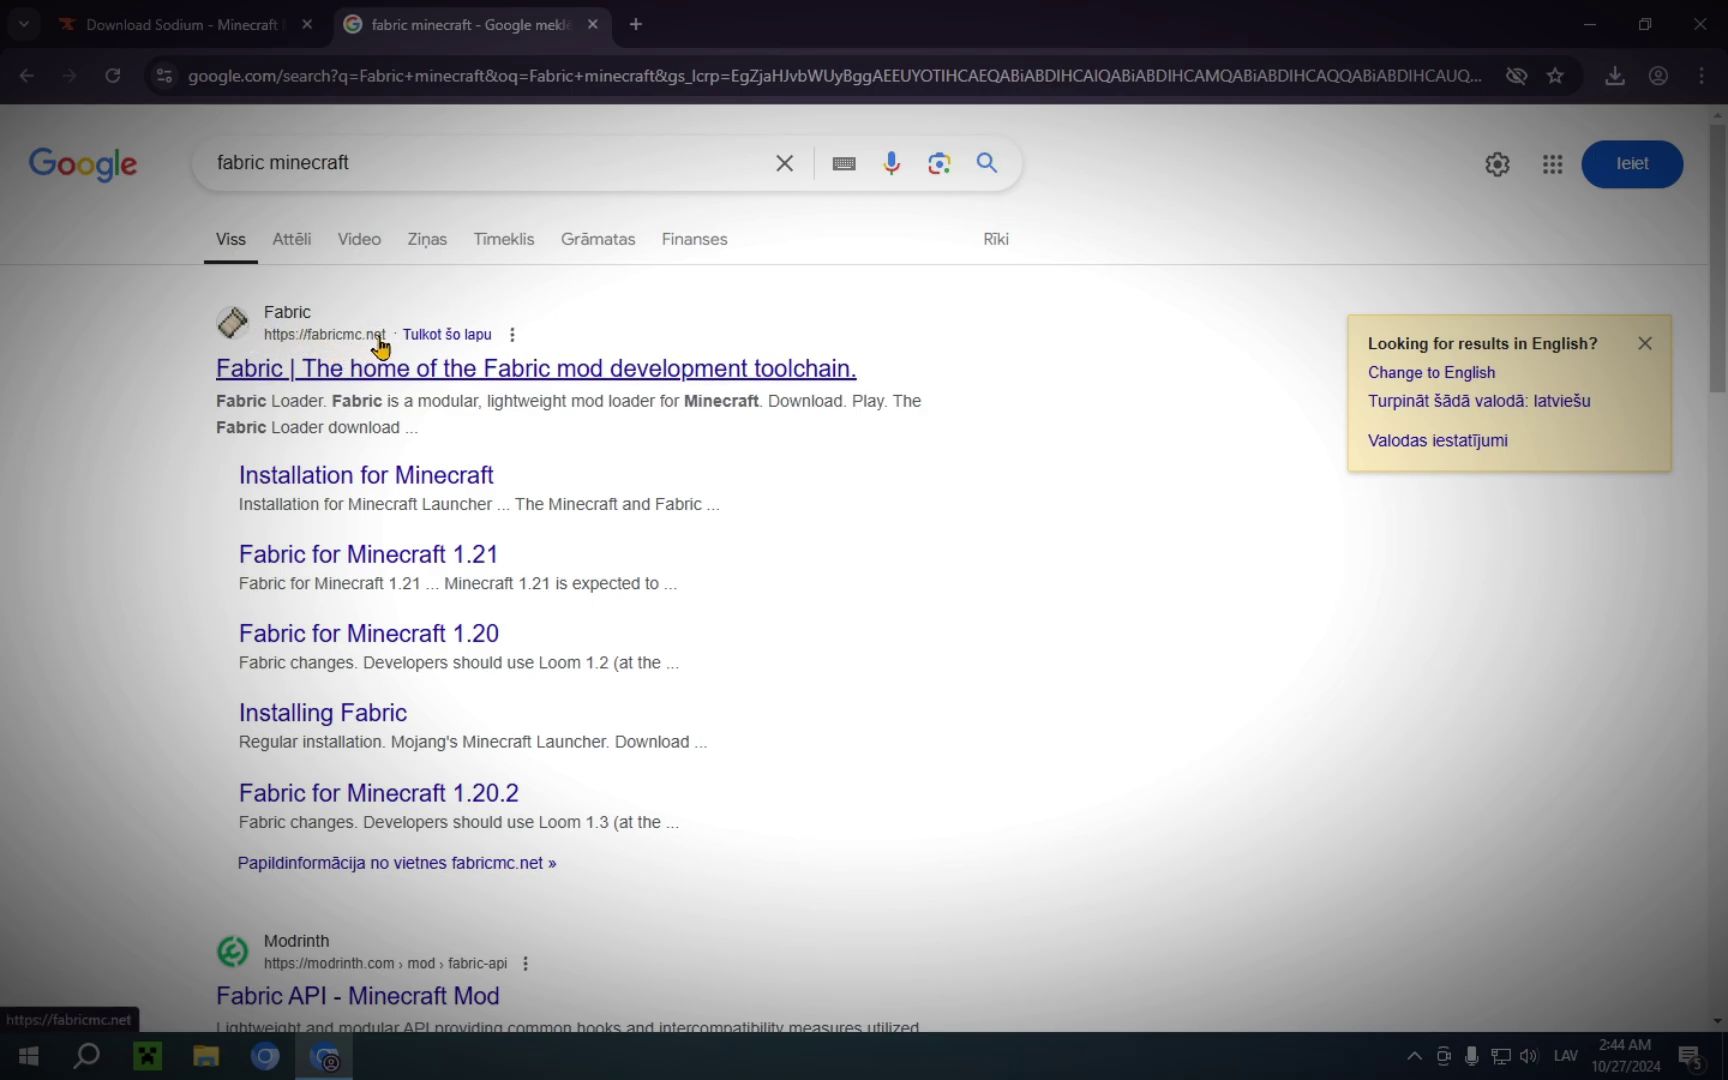
# Download fabric-installer-1.0.1.exe for Windows from fabricmc.net and close Chrome
pyautogui.click(257, 371)
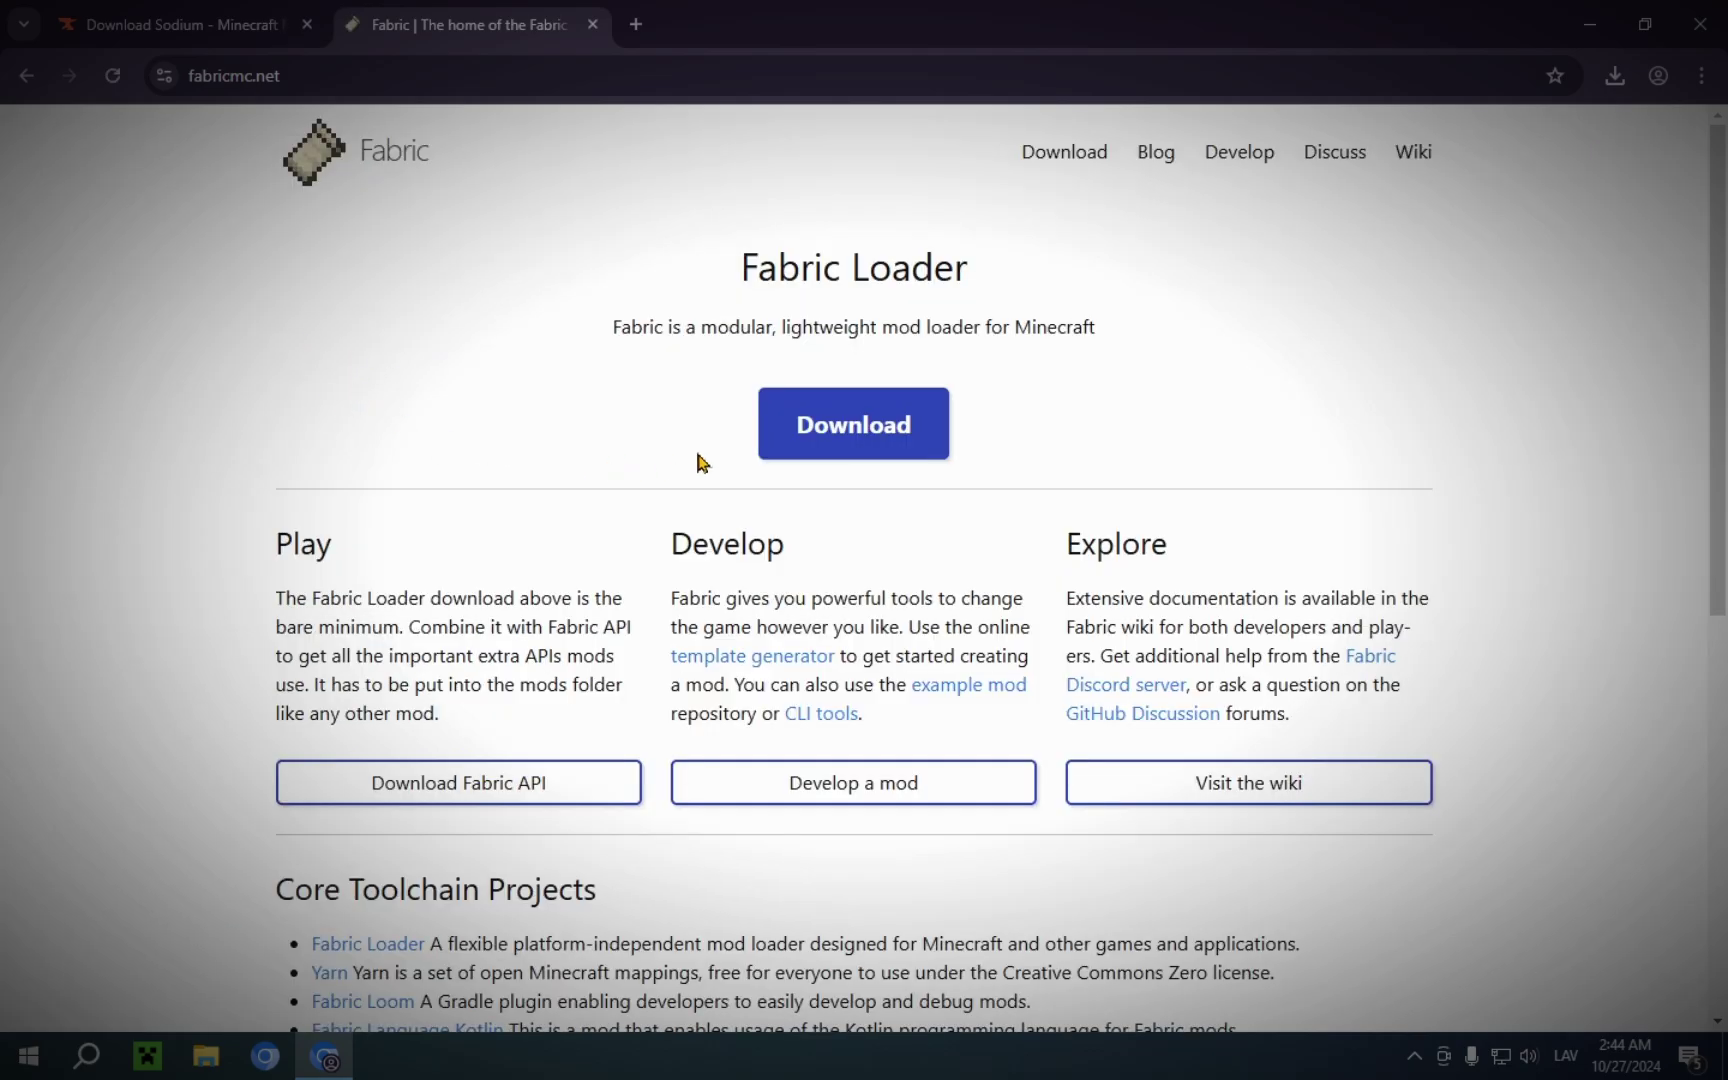
pyautogui.click(834, 430)
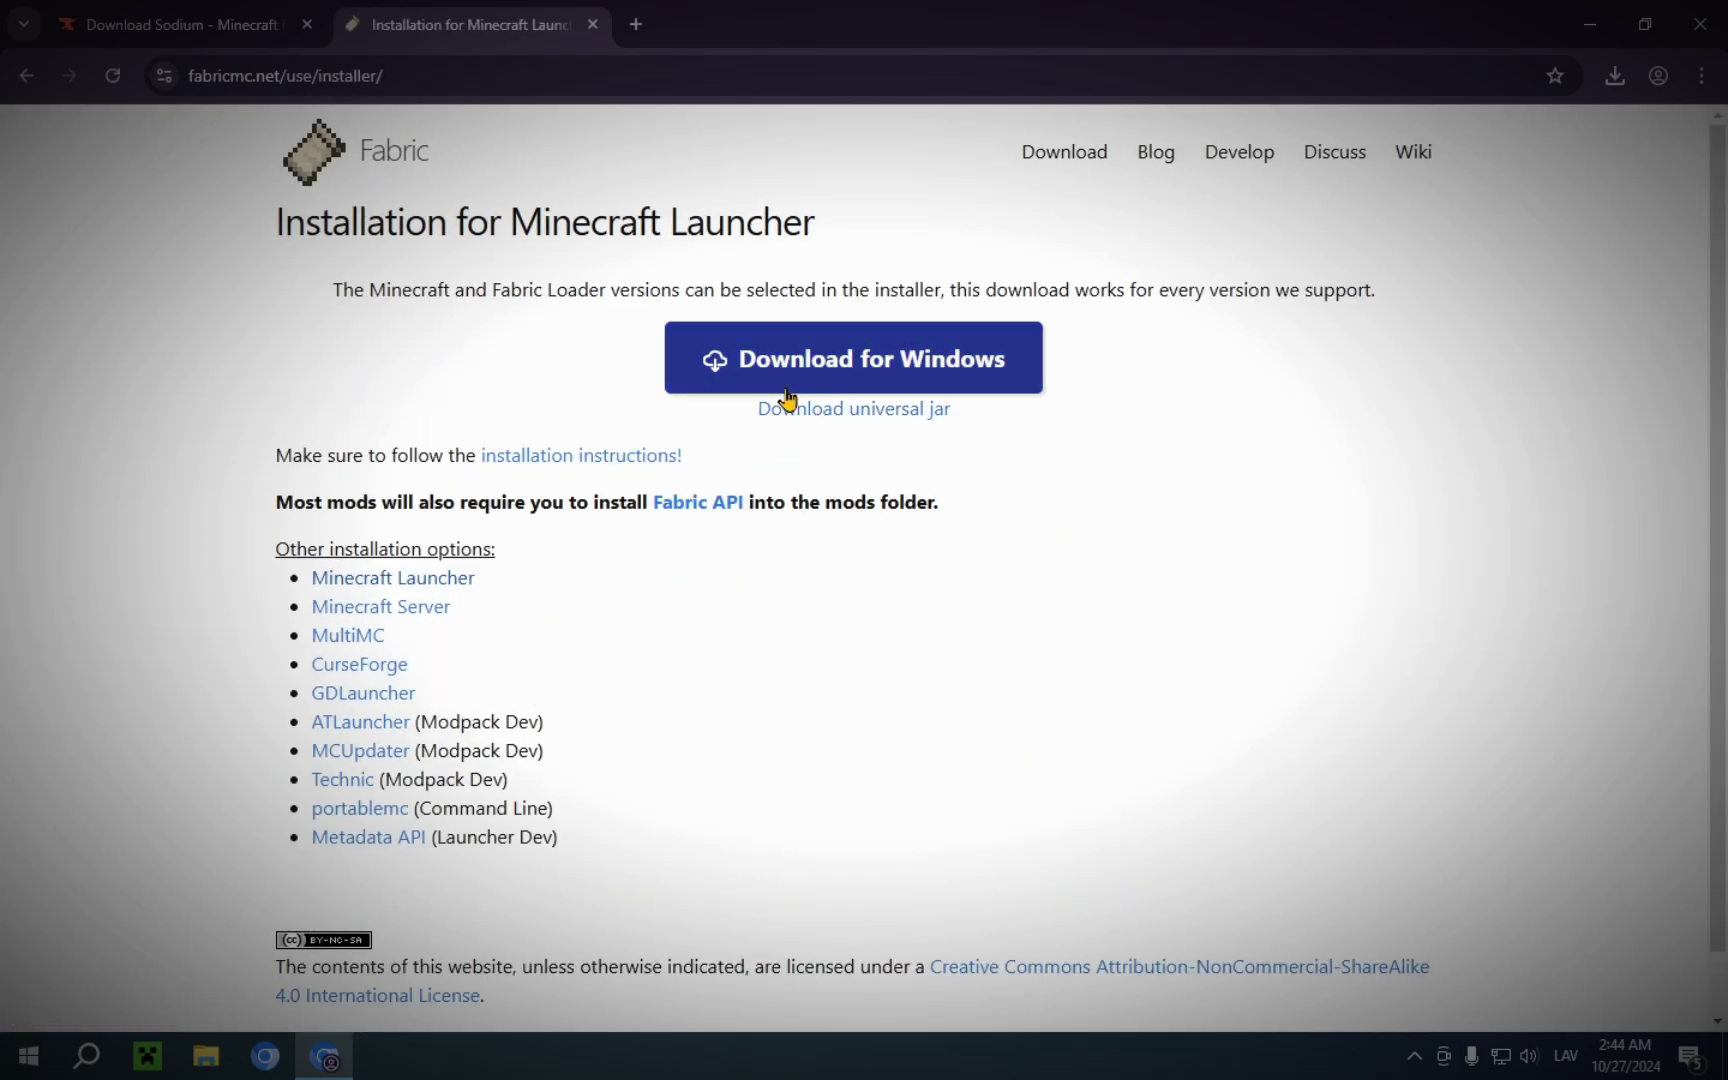
pyautogui.click(786, 342)
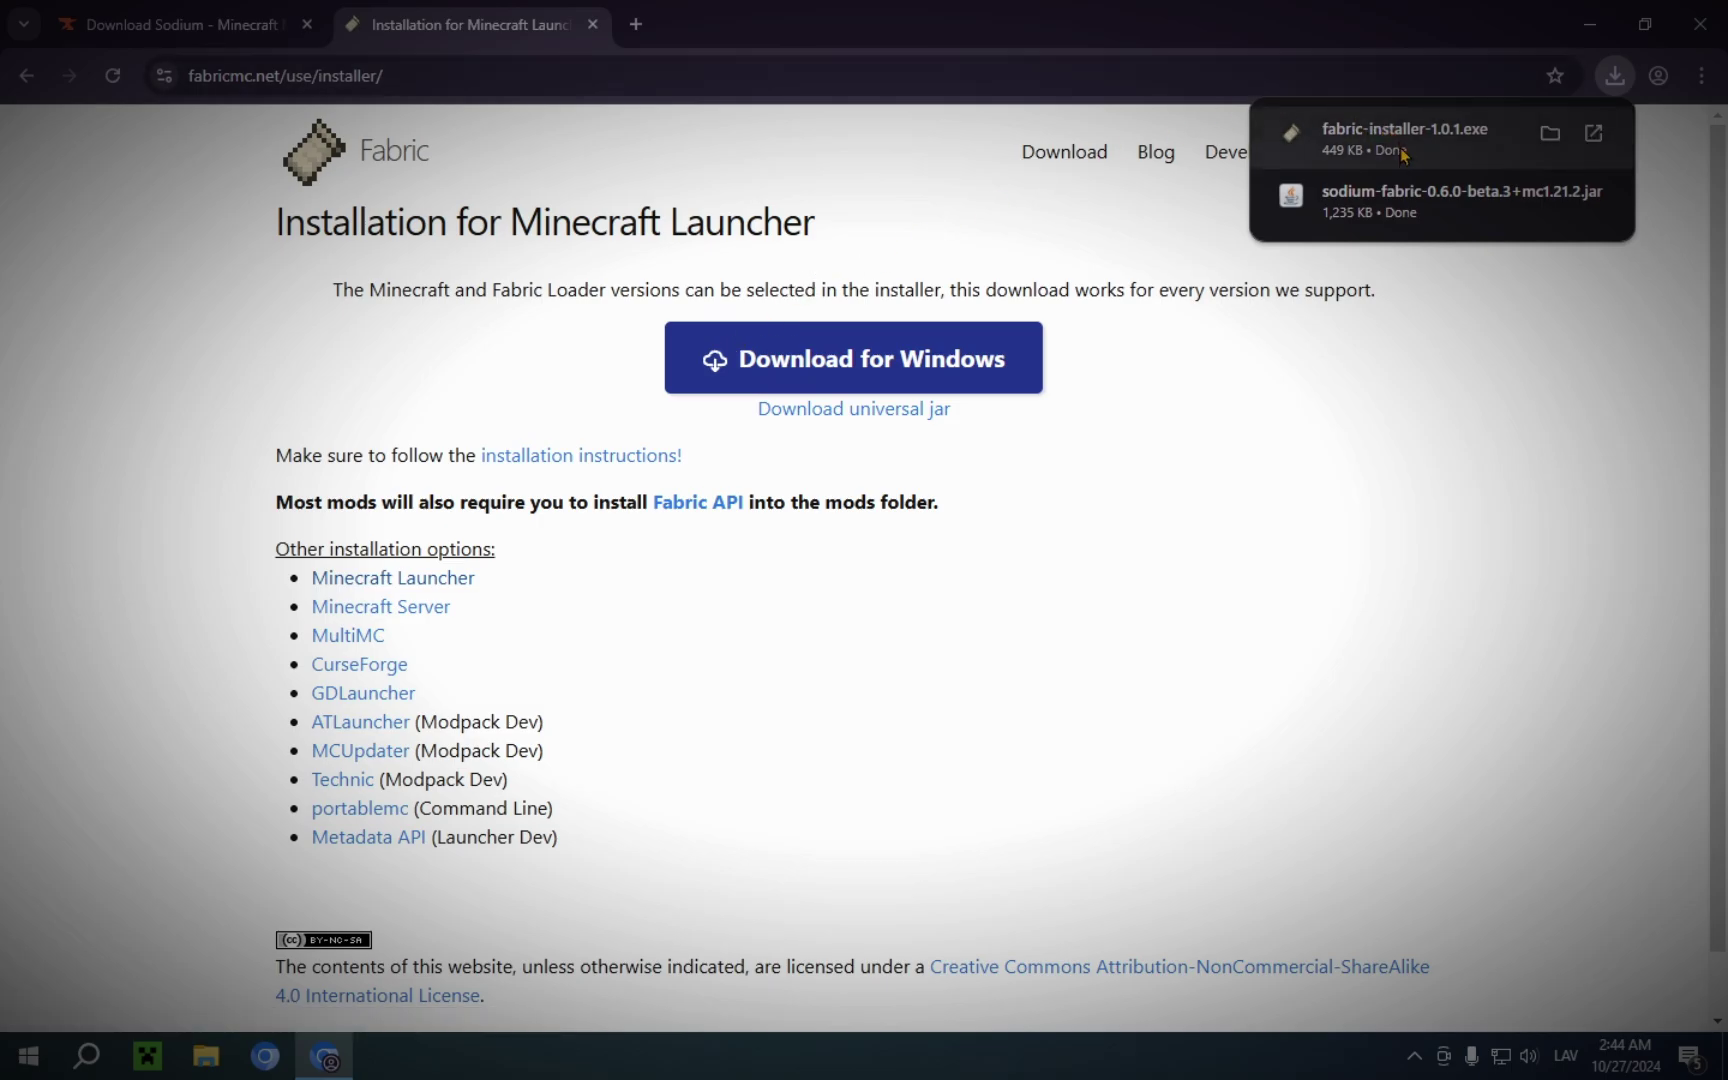
pyautogui.click(1700, 24)
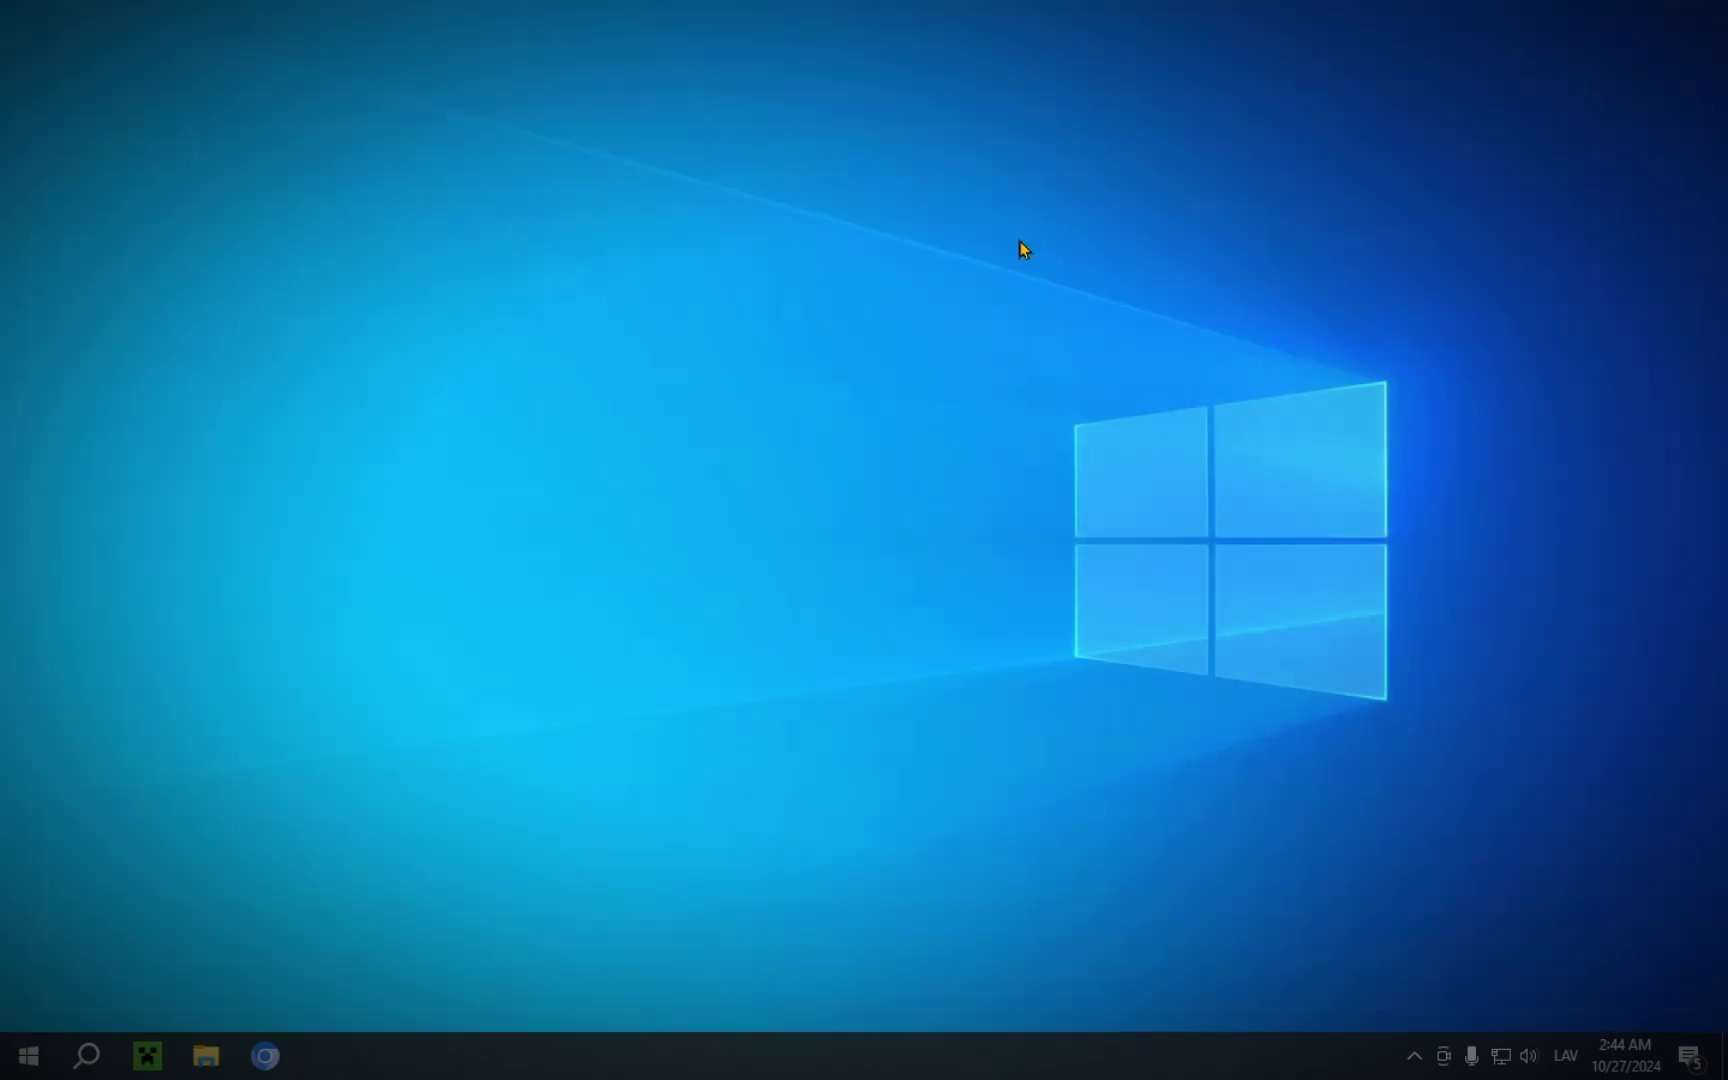
# Open the Downloads folder in File Explorer and run fabric-installer-1.0.1.exe
pyautogui.click(207, 1055)
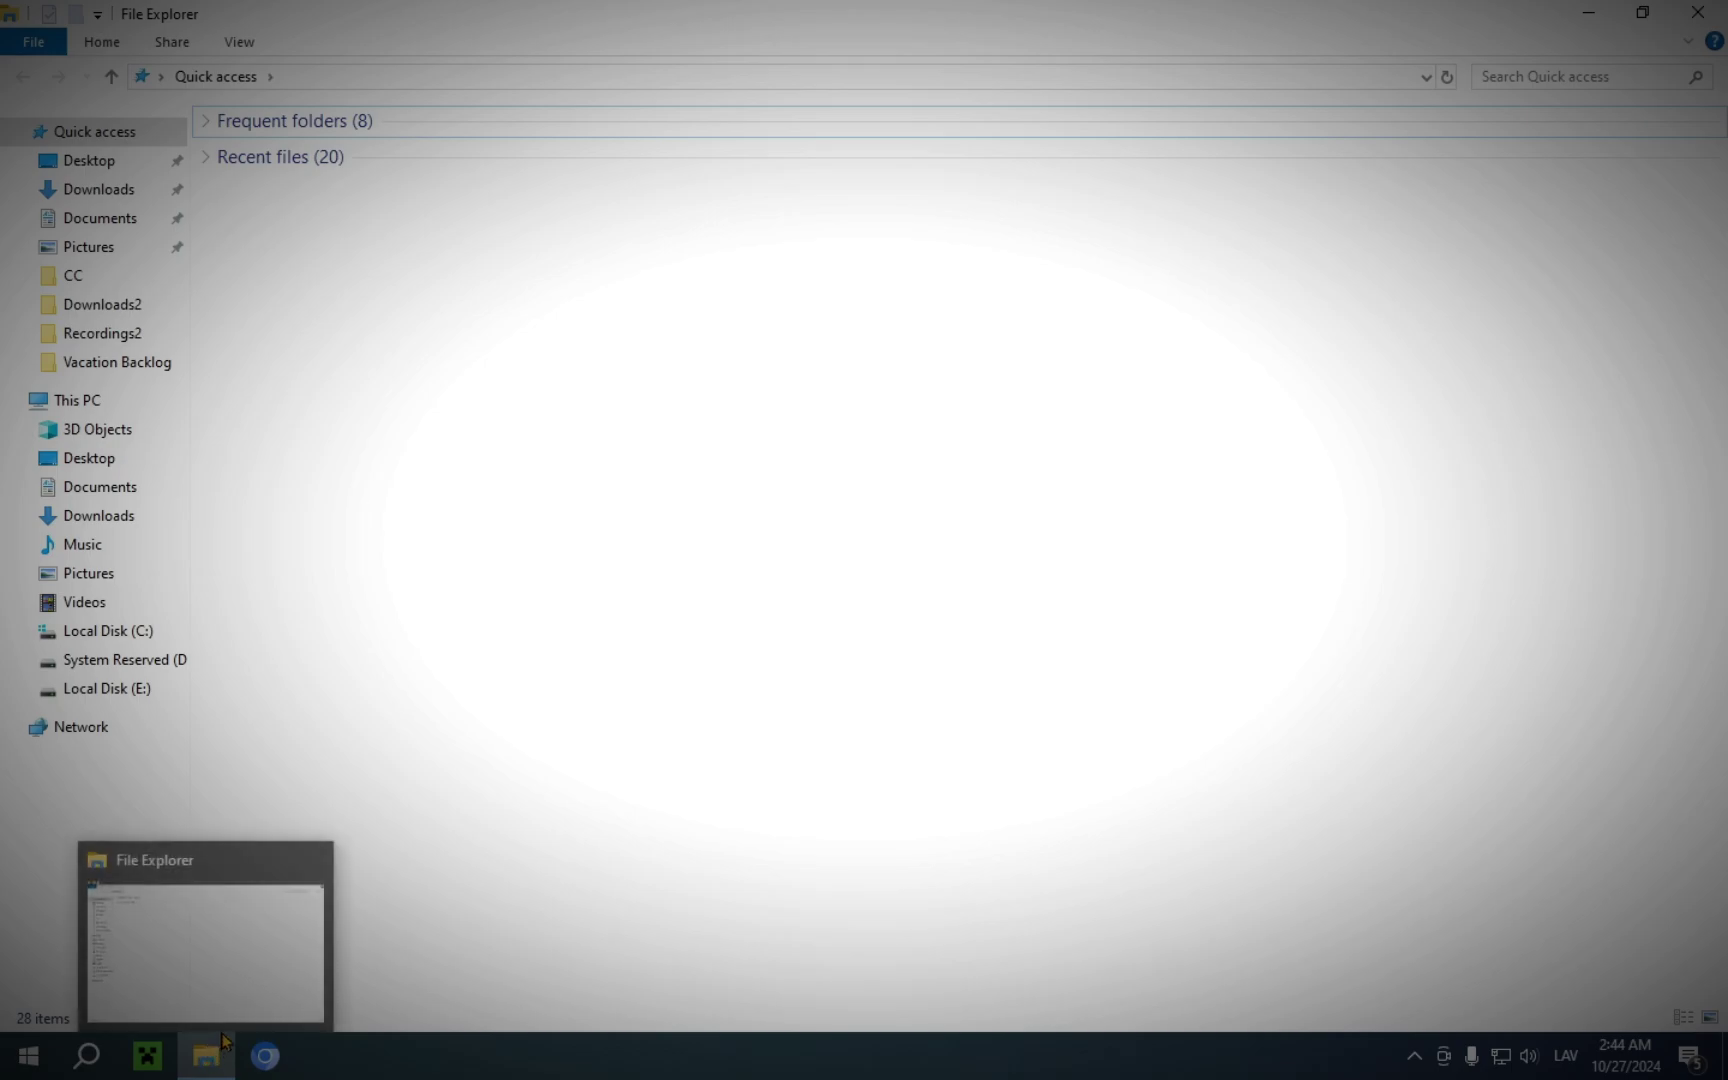
pyautogui.click(110, 200)
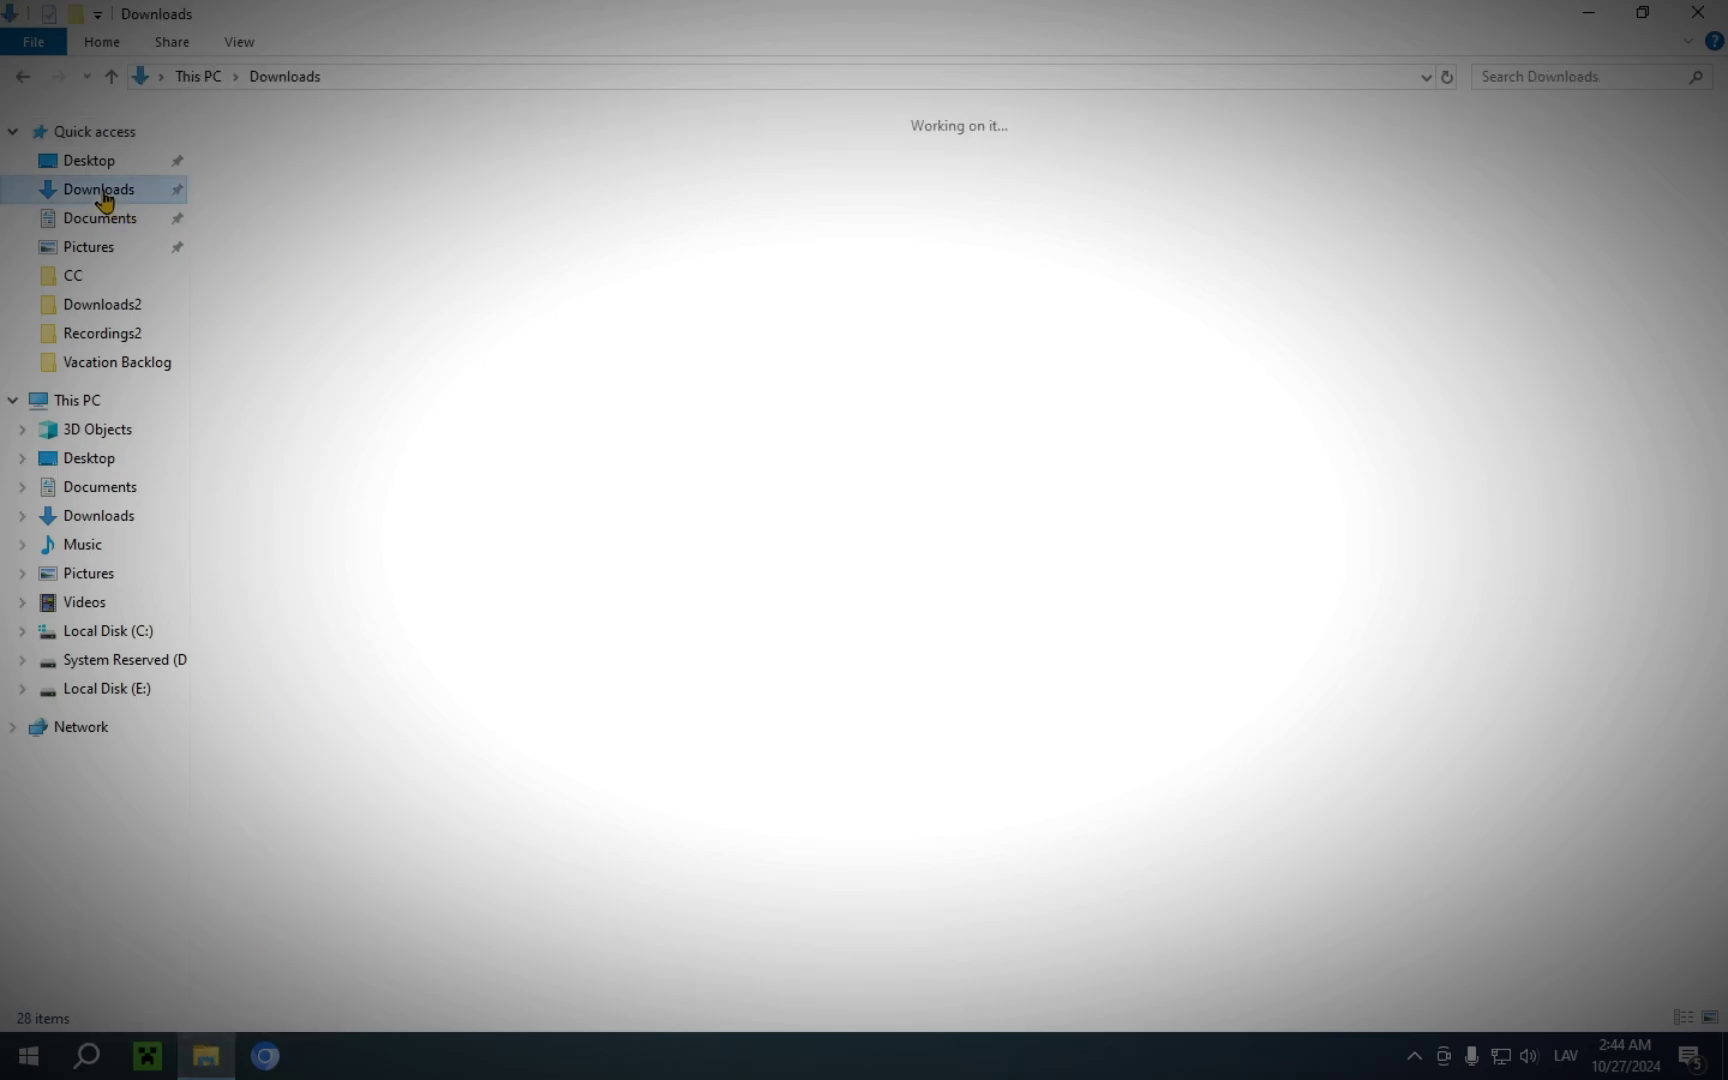
pyautogui.moveTo(240, 347); pyautogui.dragTo(513, 332)
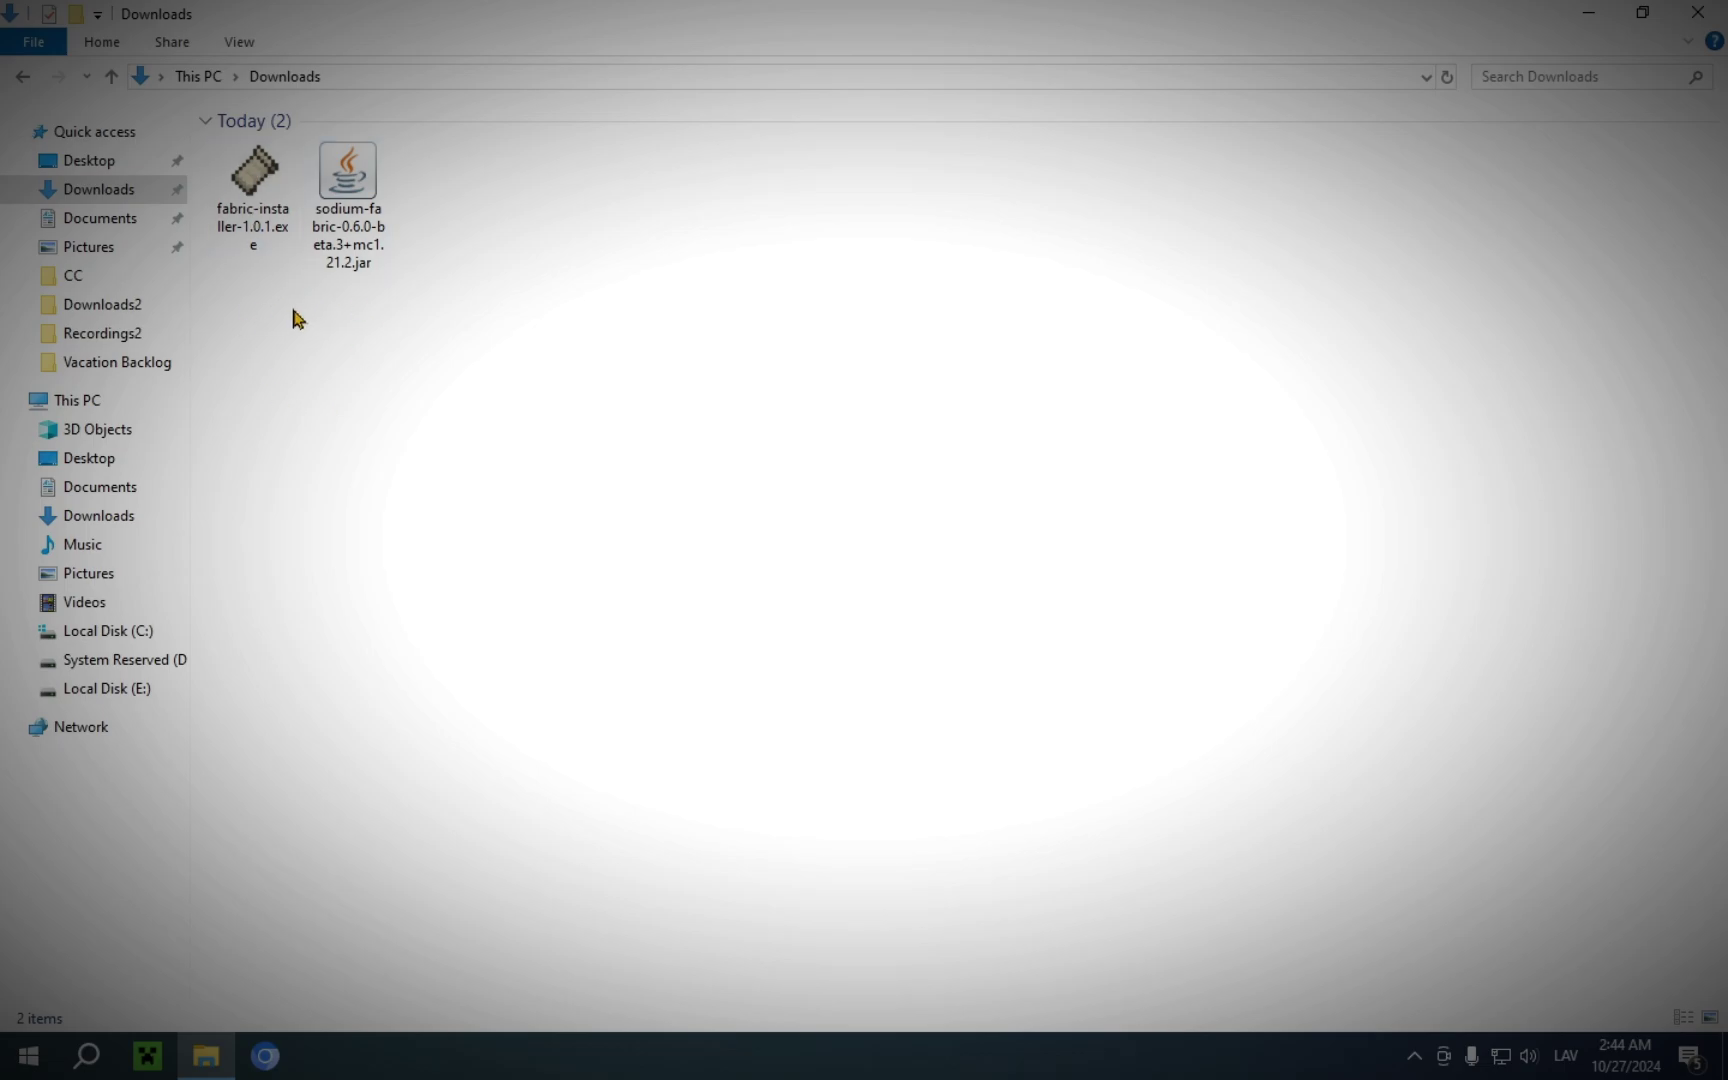
pyautogui.doubleClick(240, 208)
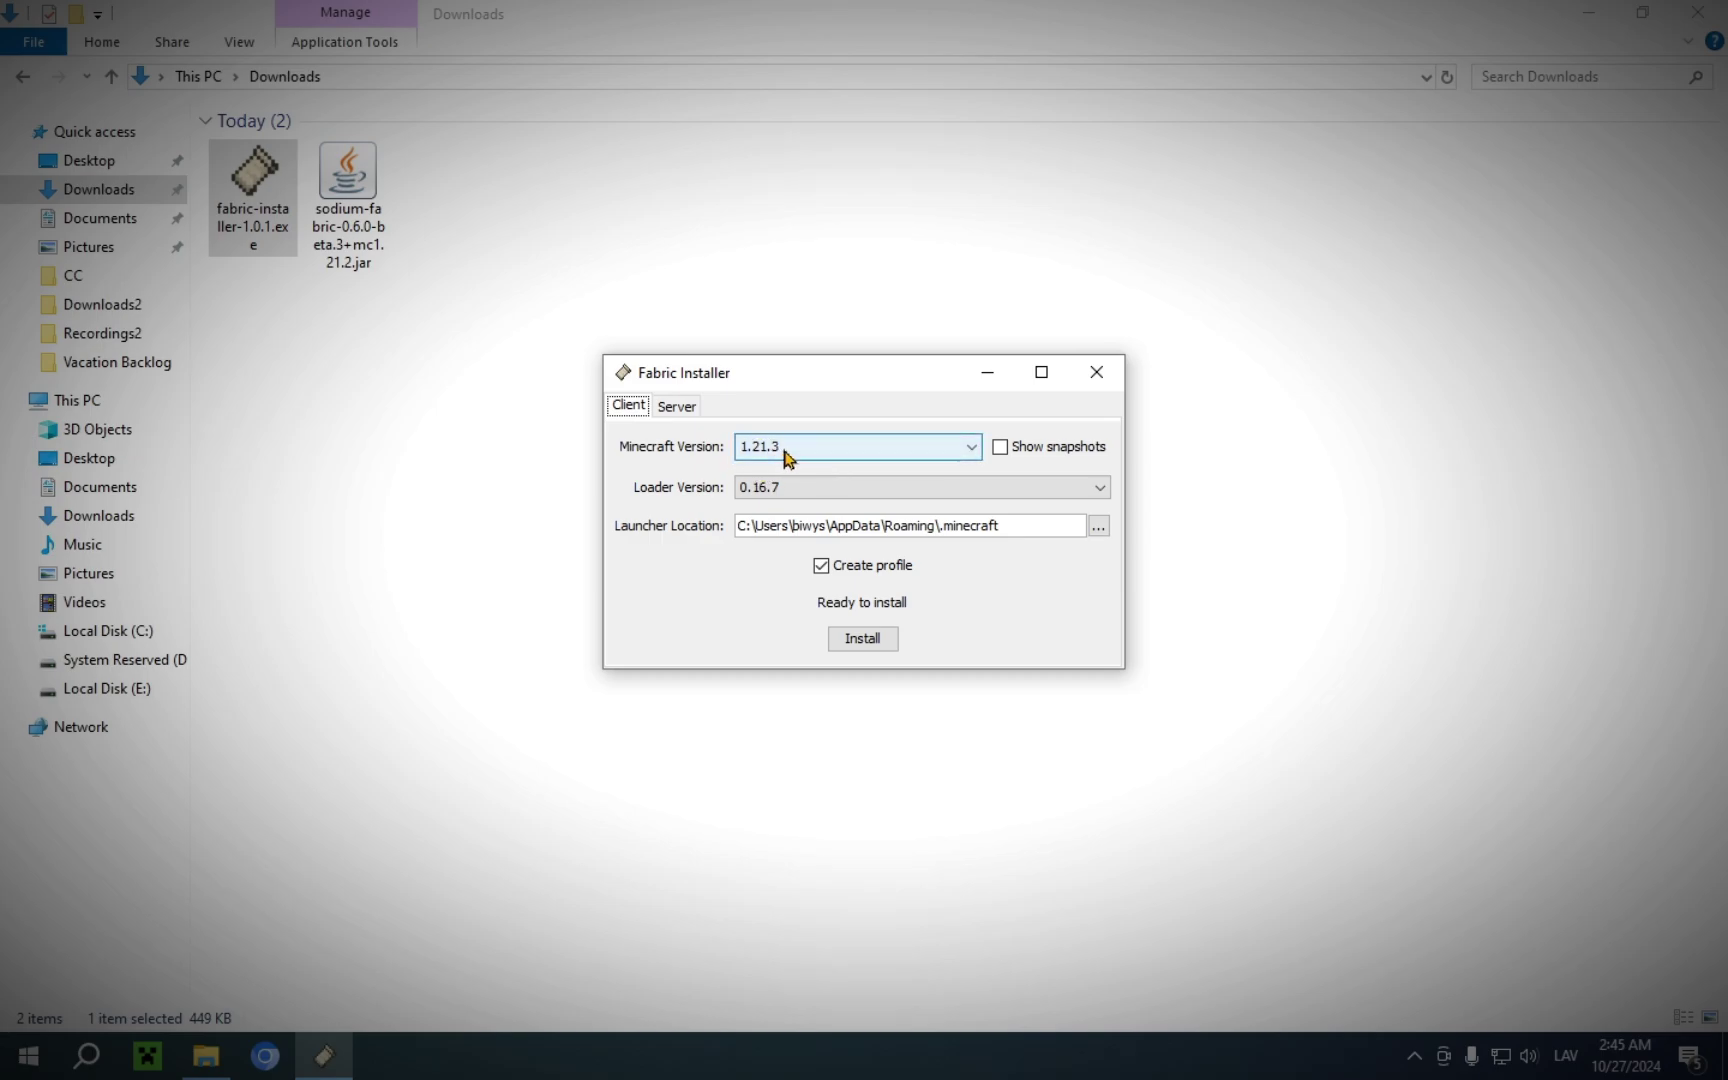
# Install Fabric Loader 0.16.7 for Minecraft 1.21.3, confirm the success message, and close the installer
pyautogui.click(860, 645)
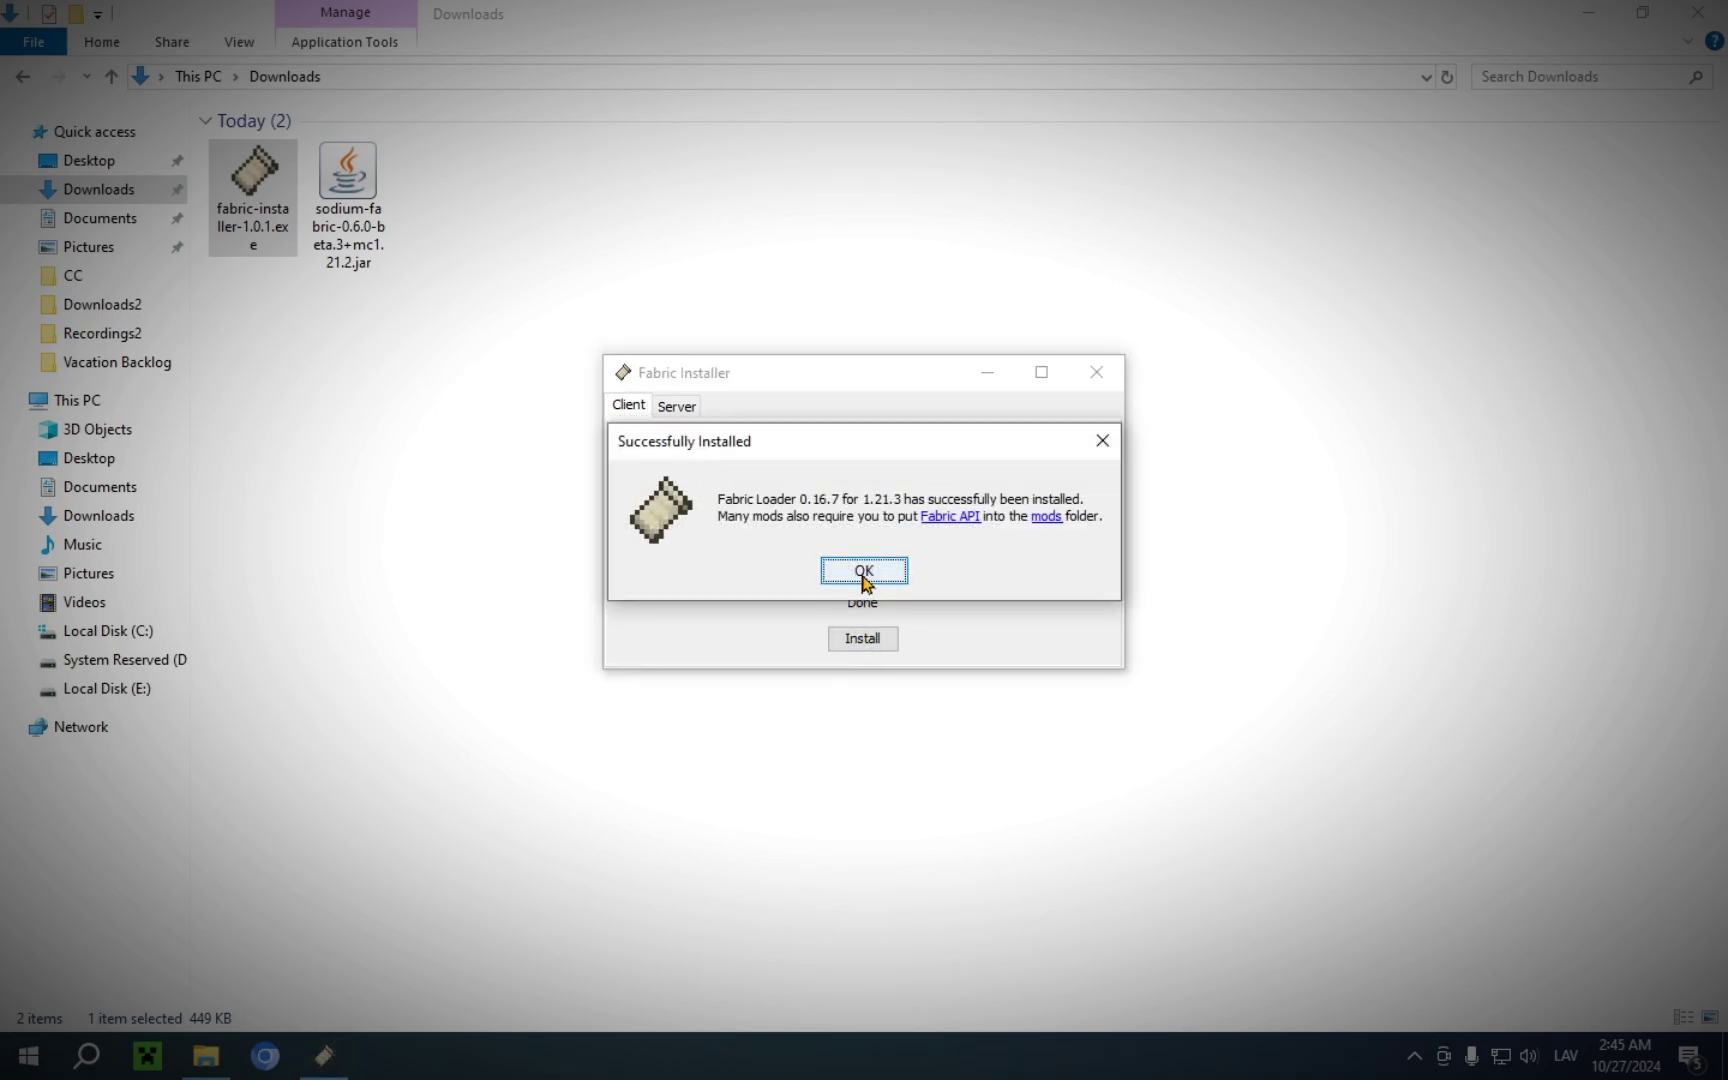
pyautogui.click(864, 572)
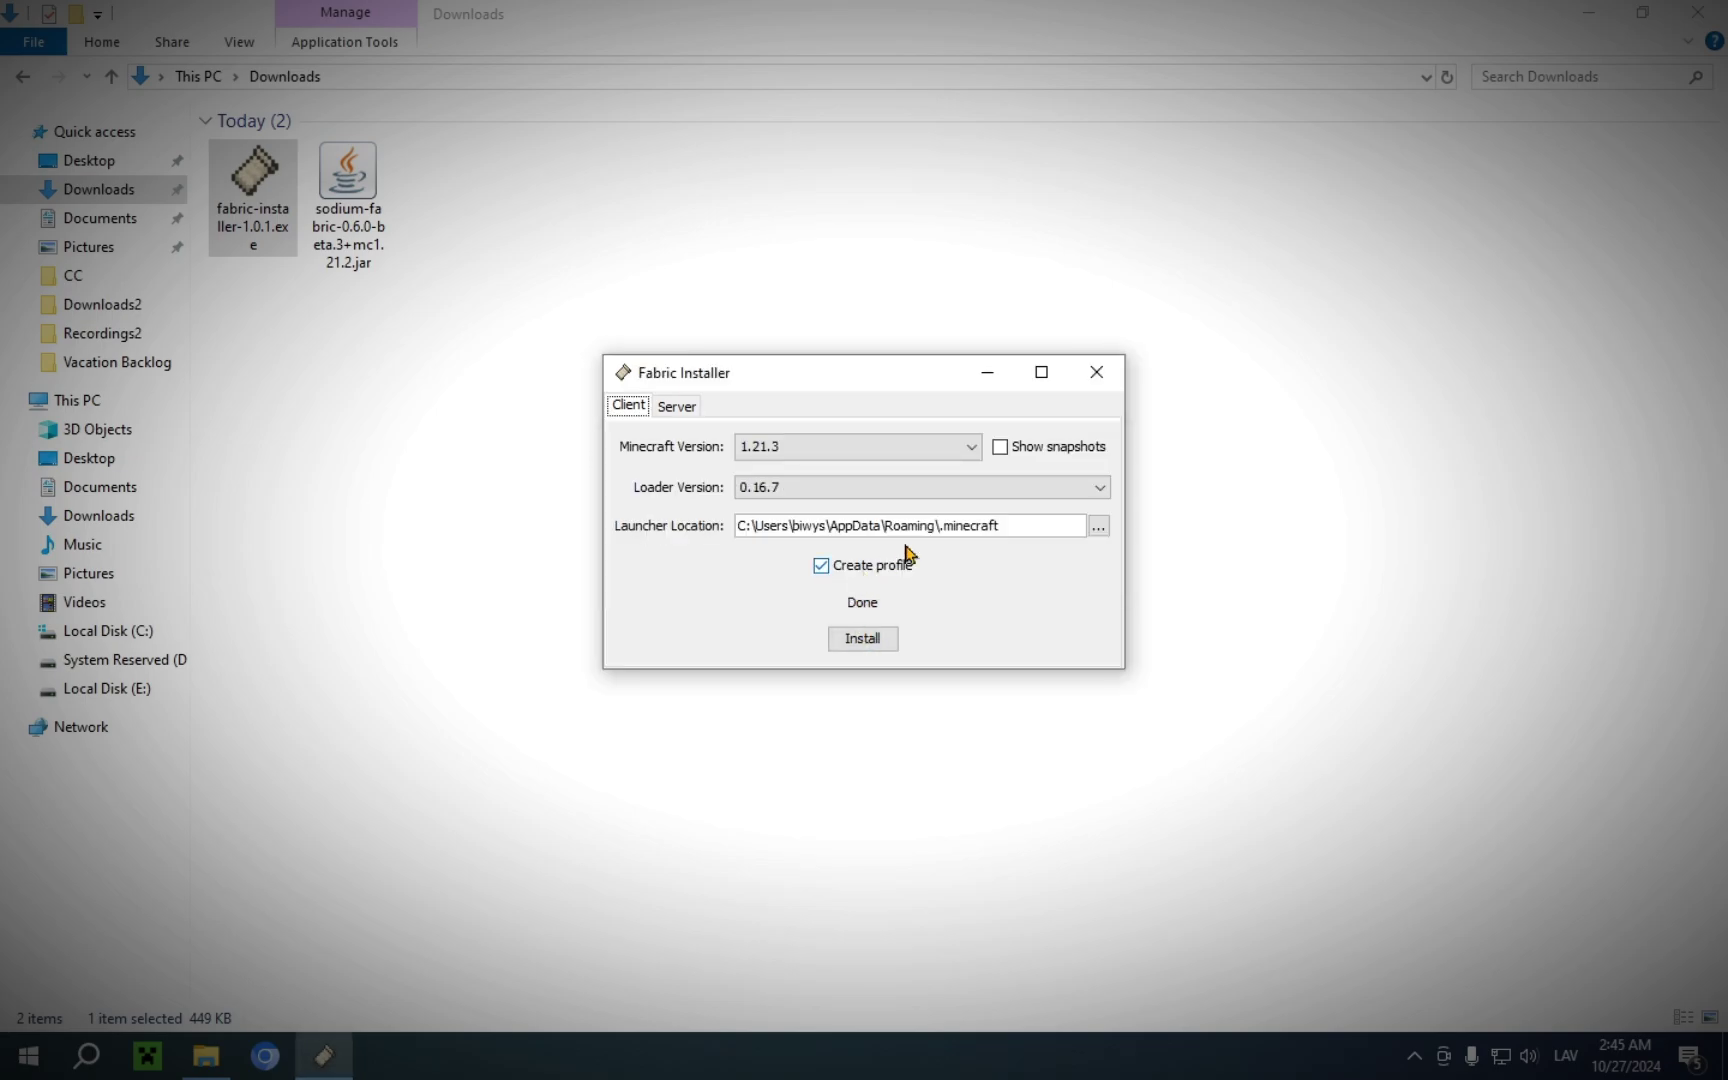
pyautogui.click(1086, 388)
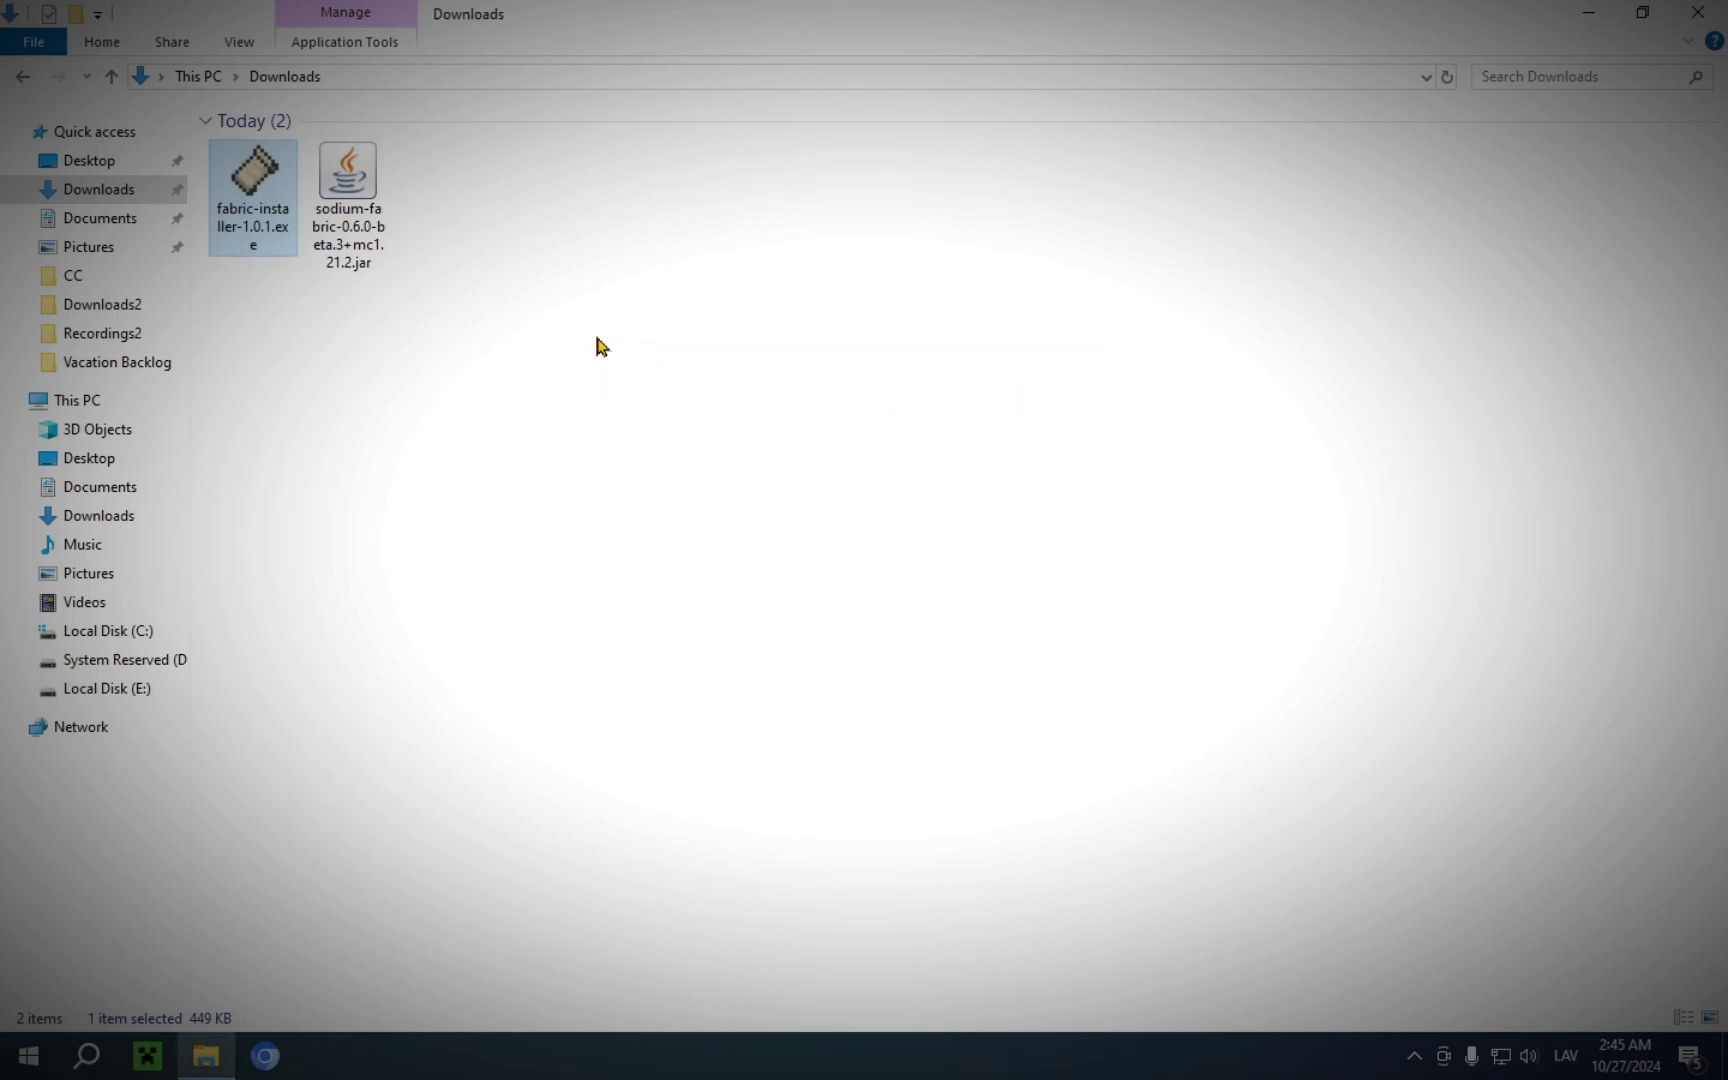
# Delete fabric-installer-1.0.1.exe and copy sodium-fabric-0.6.0-beta.3+mc1.21.2.jar
pyautogui.rightClick(272, 222)
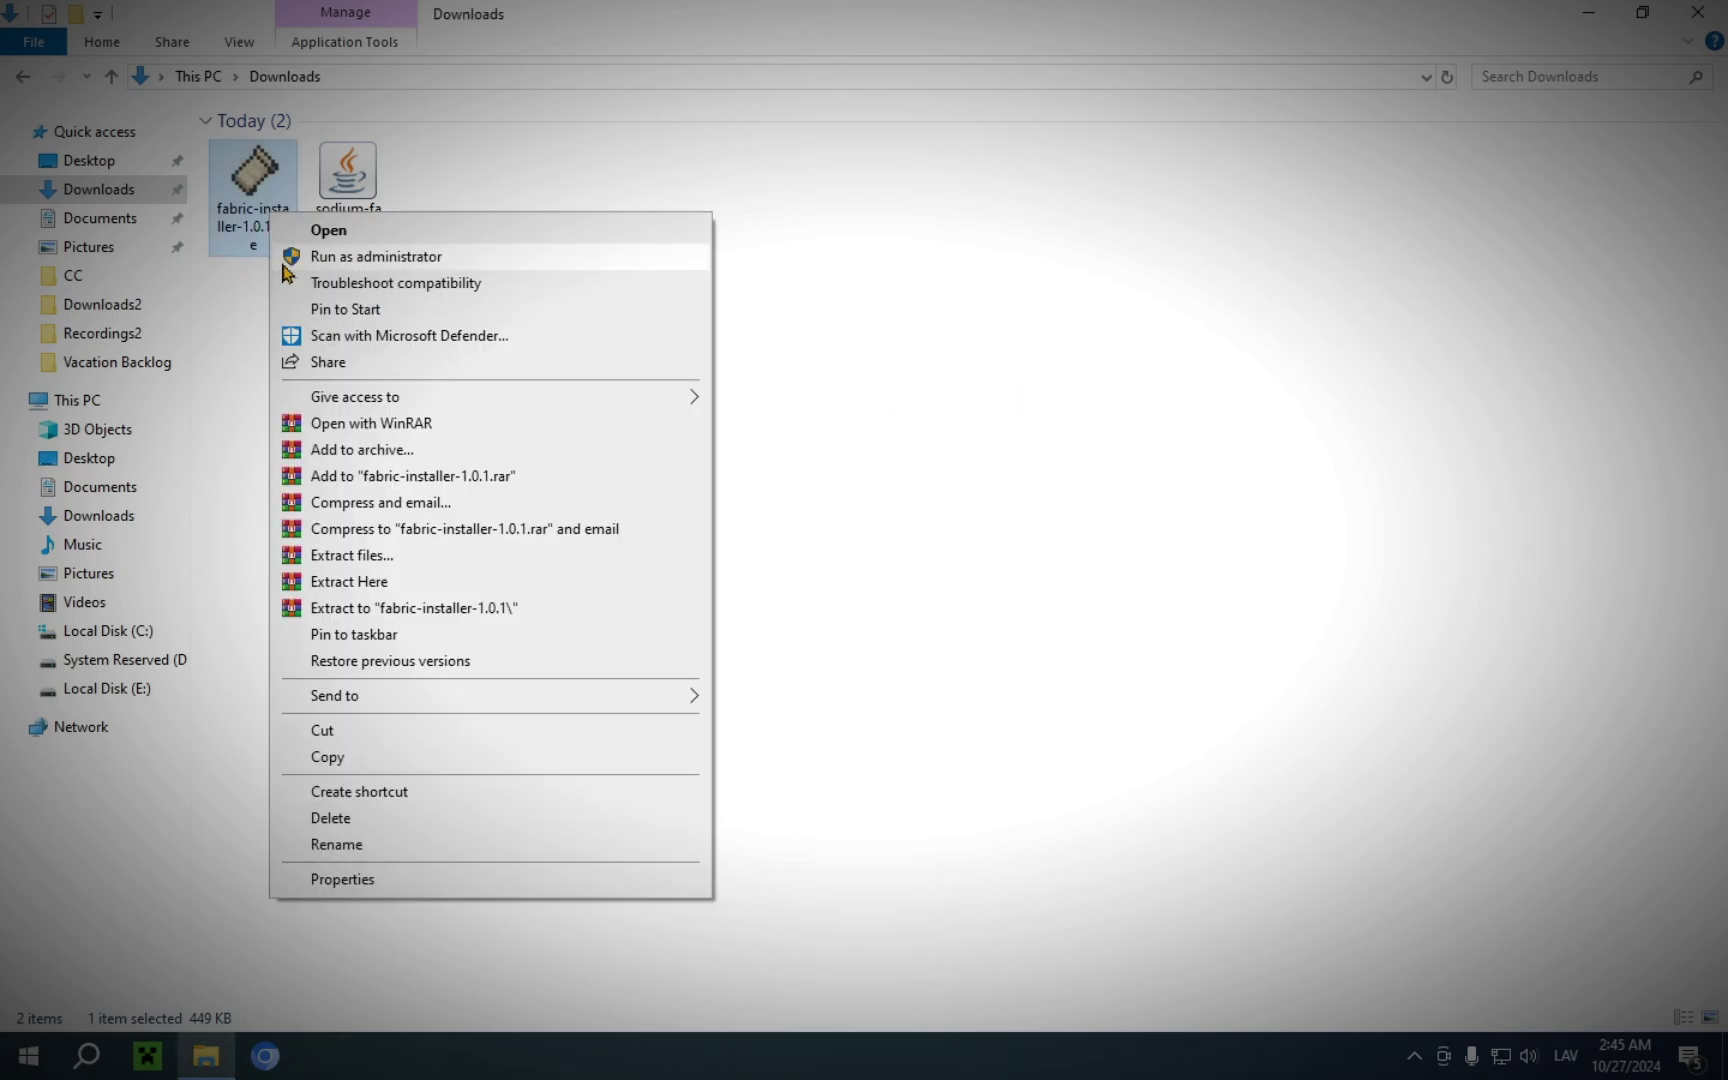
pyautogui.click(352, 828)
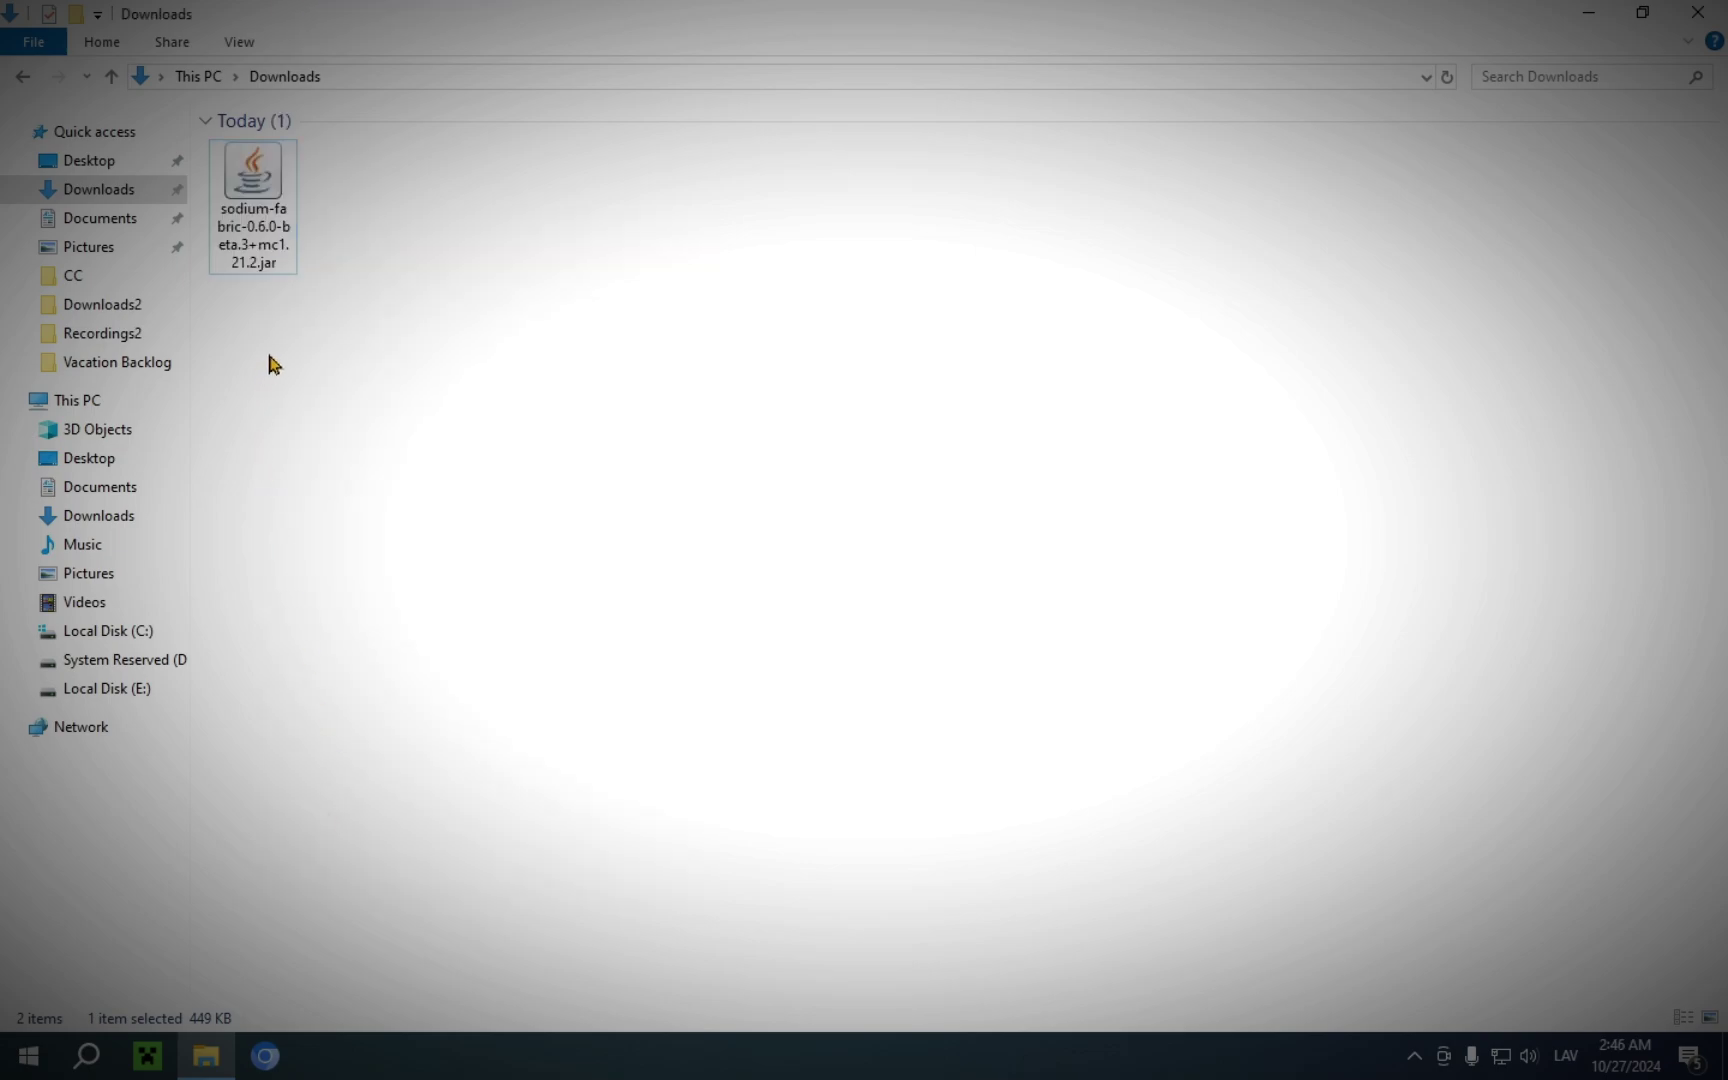
pyautogui.click(276, 188)
pyautogui.rightClick(278, 190)
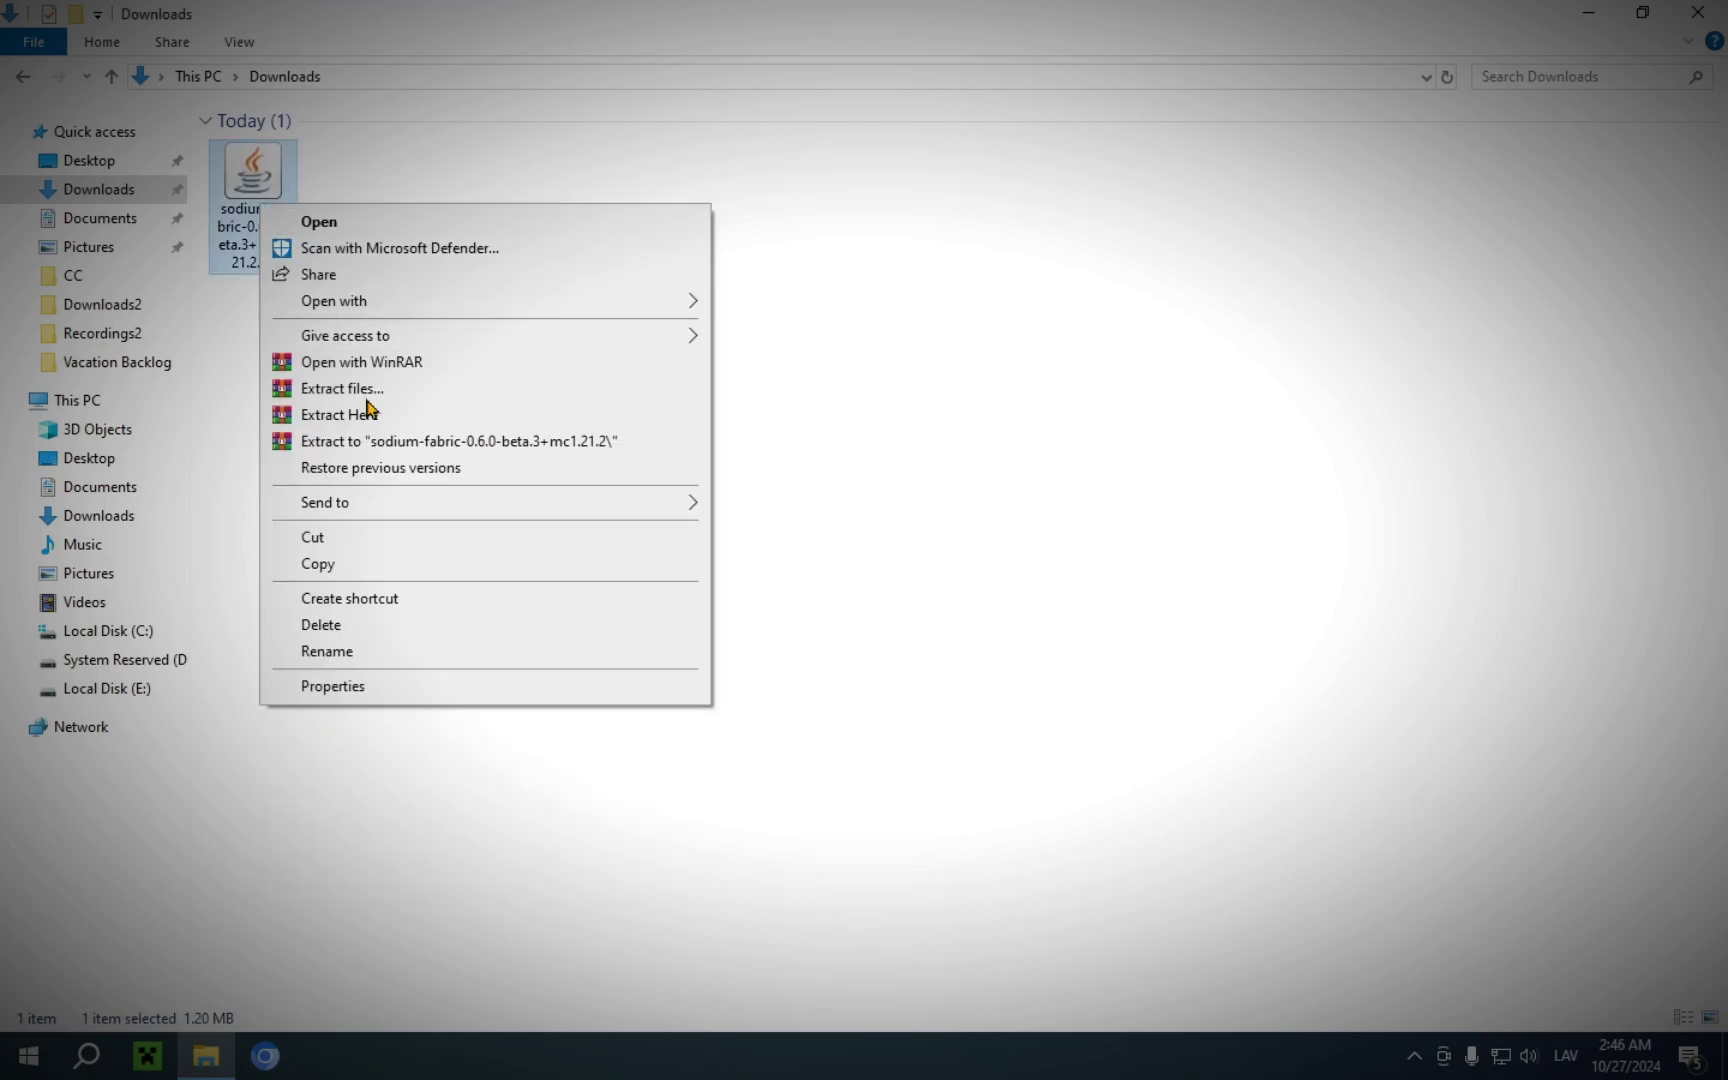
pyautogui.click(343, 566)
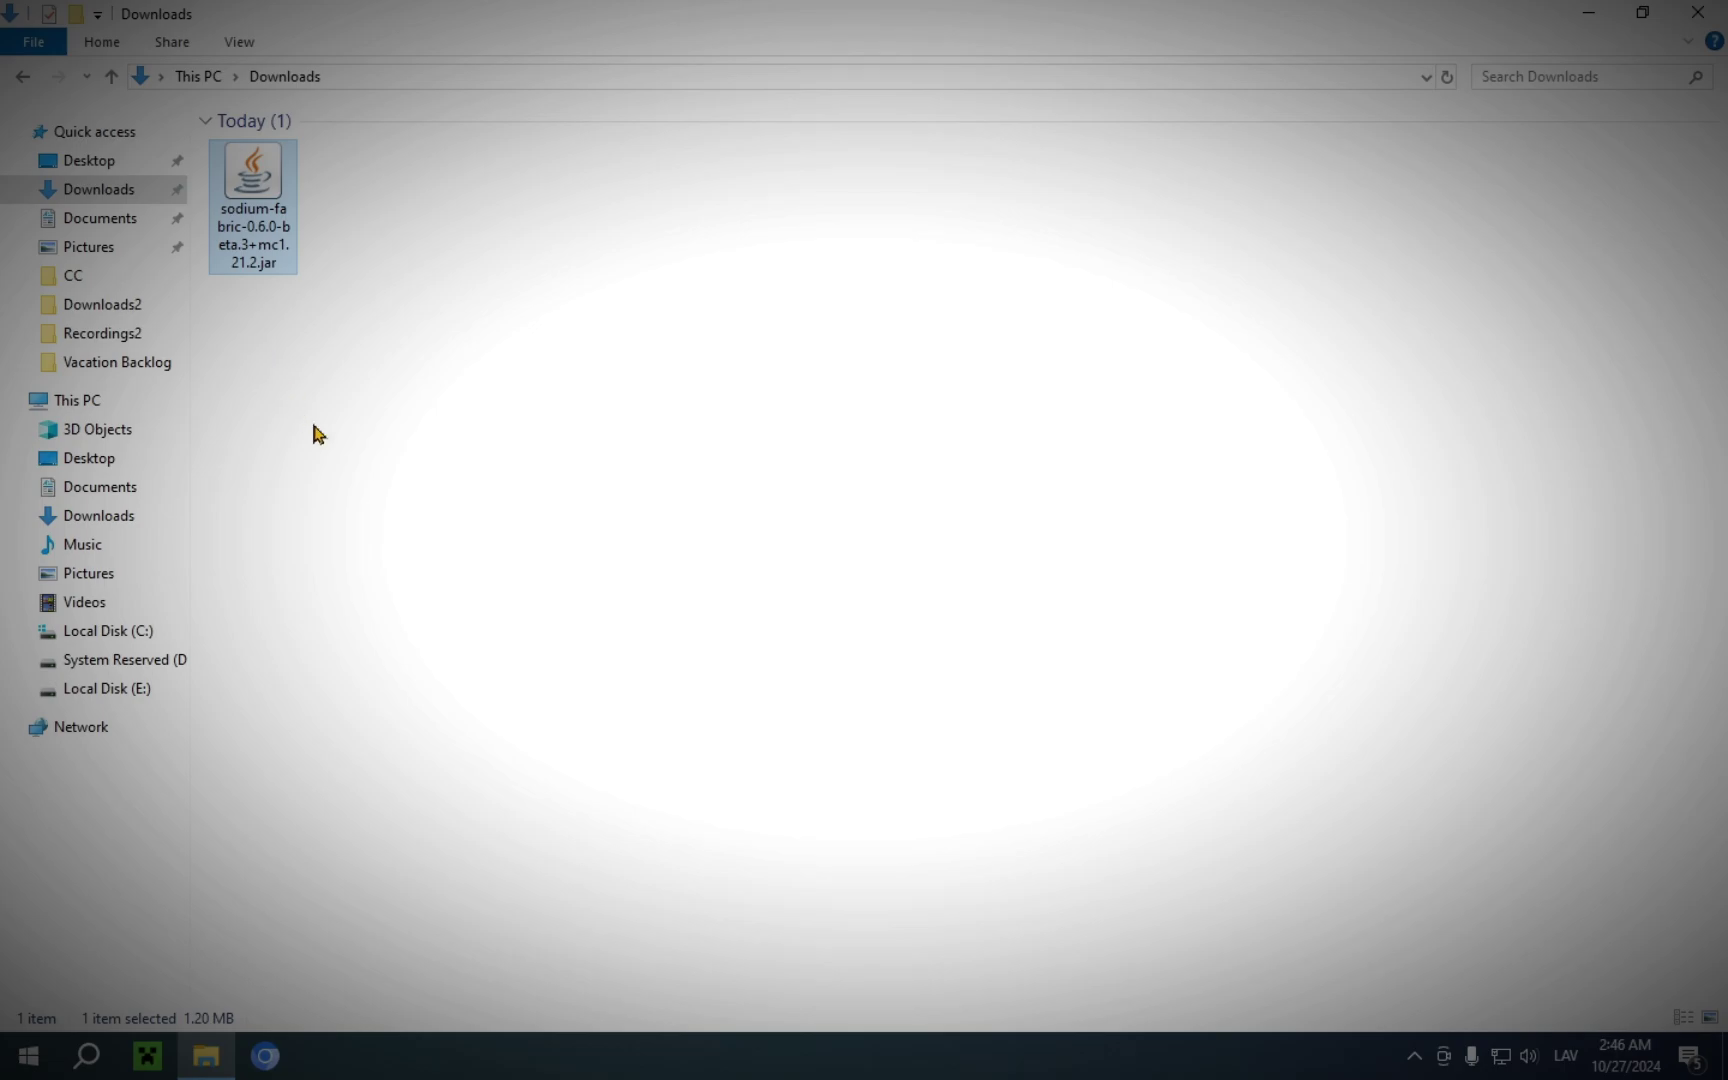
# Open the fabric-loader-1.21.3 installation's game folder from Minecraft Launcher's Installations list
pyautogui.click(150, 1062)
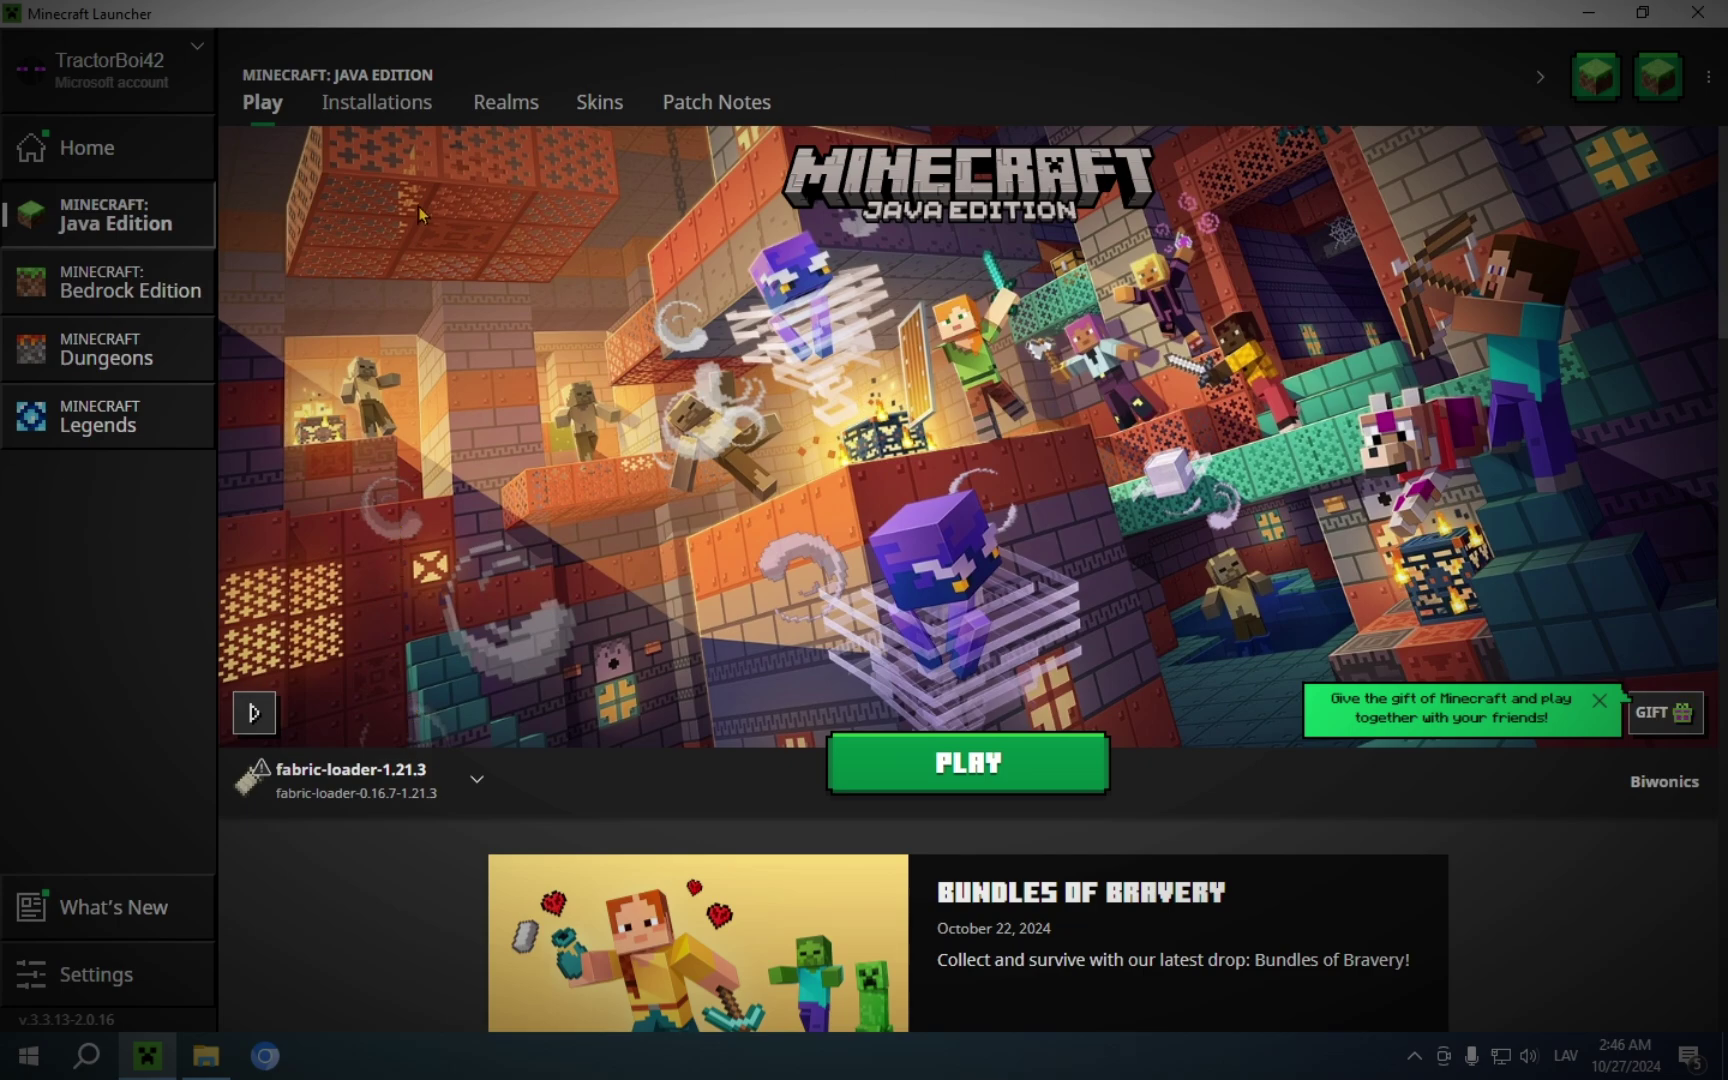
pyautogui.click(400, 118)
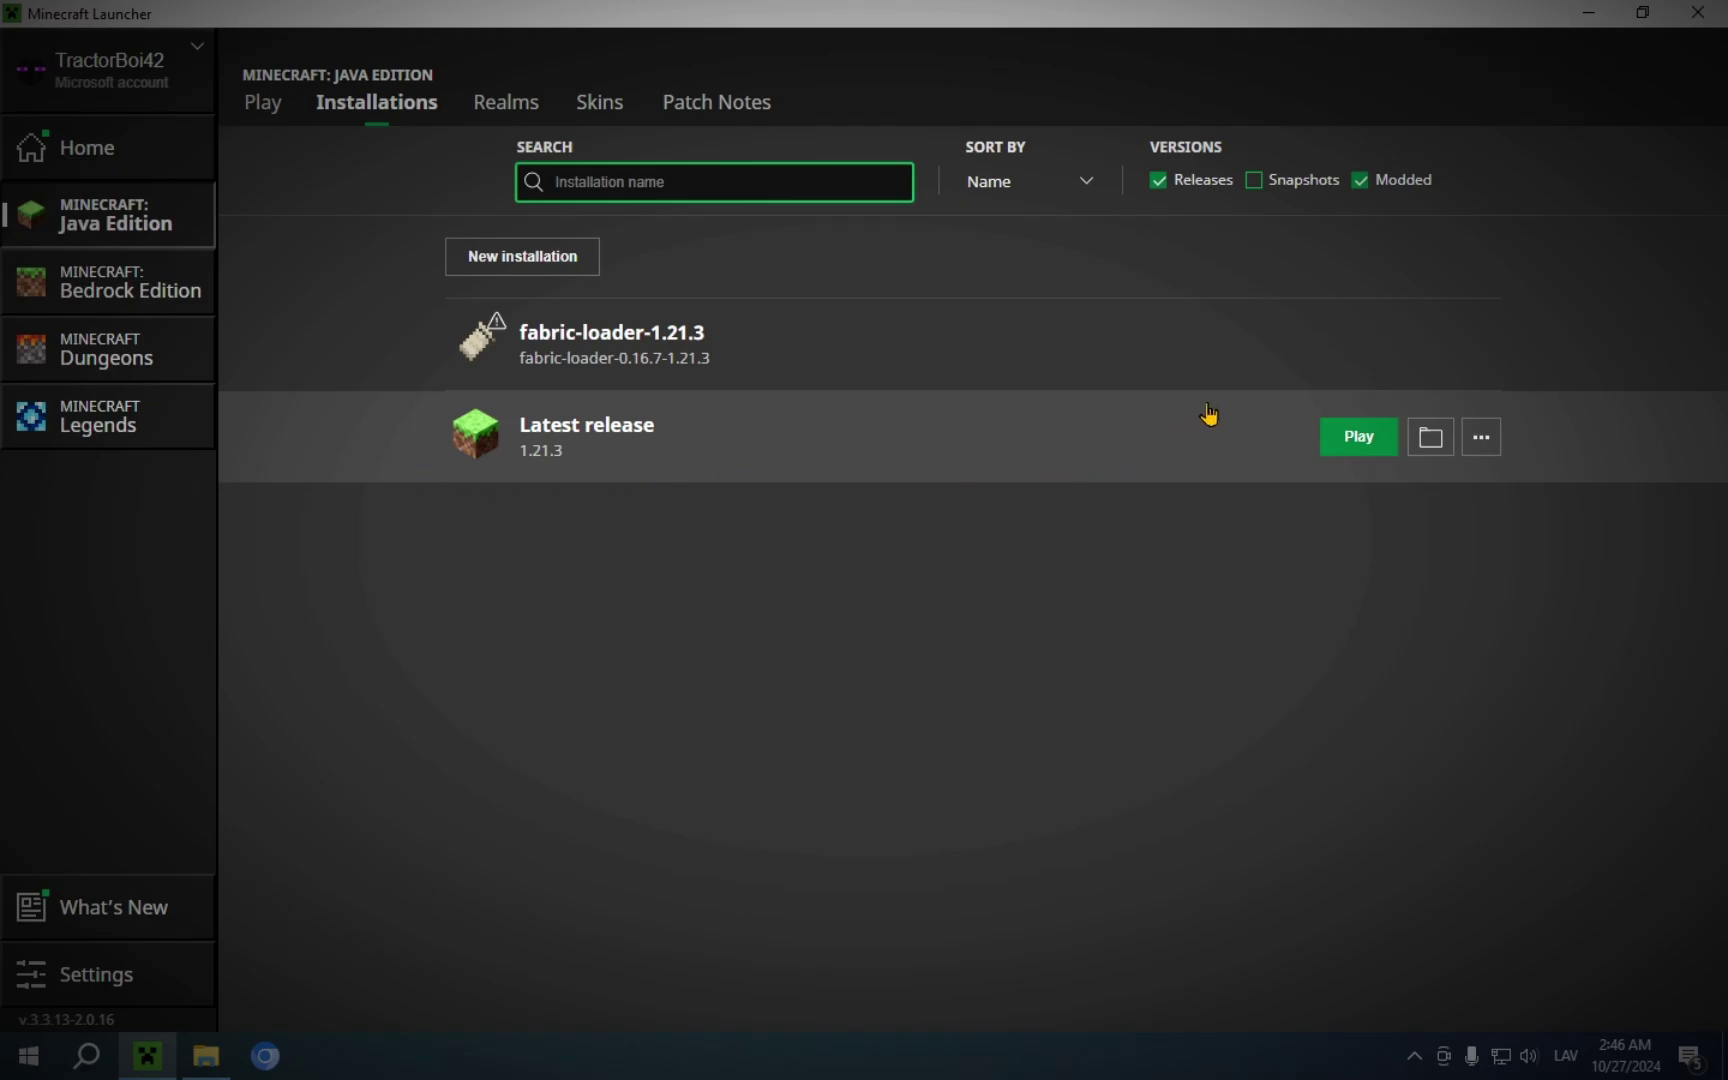
pyautogui.moveTo(1424, 350)
pyautogui.click(1424, 350)
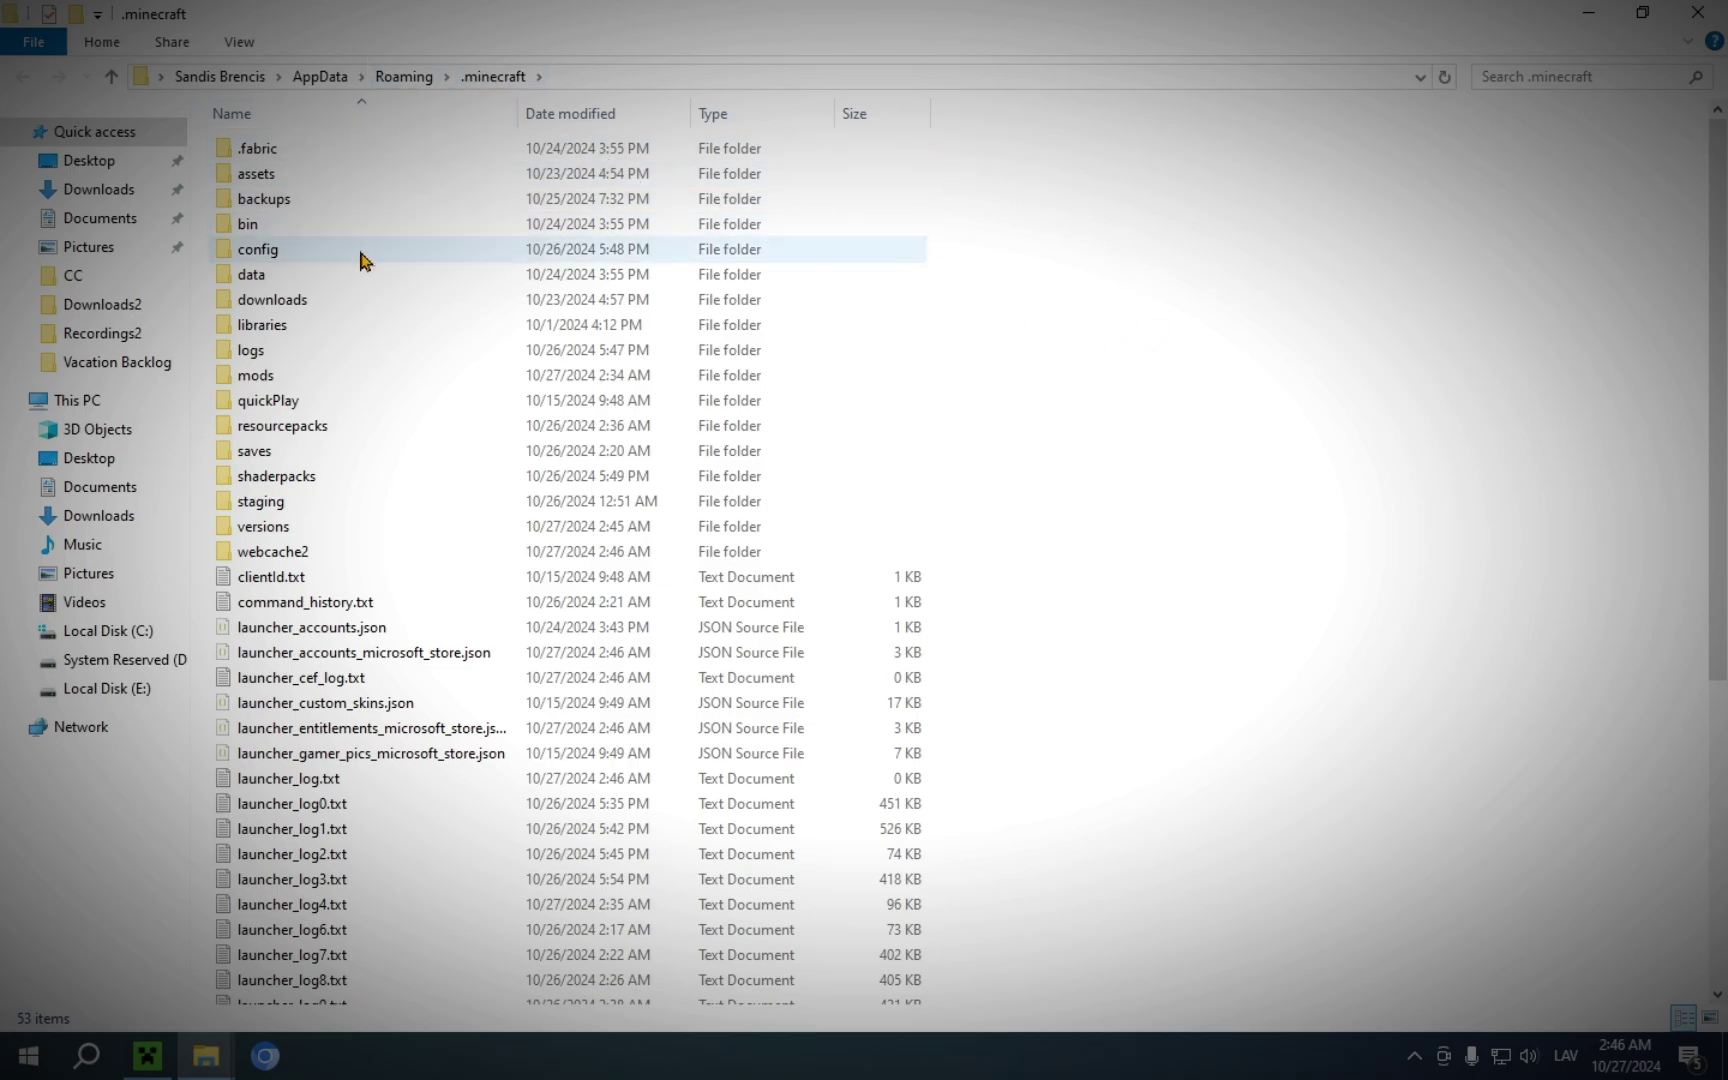
# Paste the sodium-fabric-0.6.0-beta.3+mc1.21.2.jar into the empty .minecraft mods folder
pyautogui.doubleClick(307, 375)
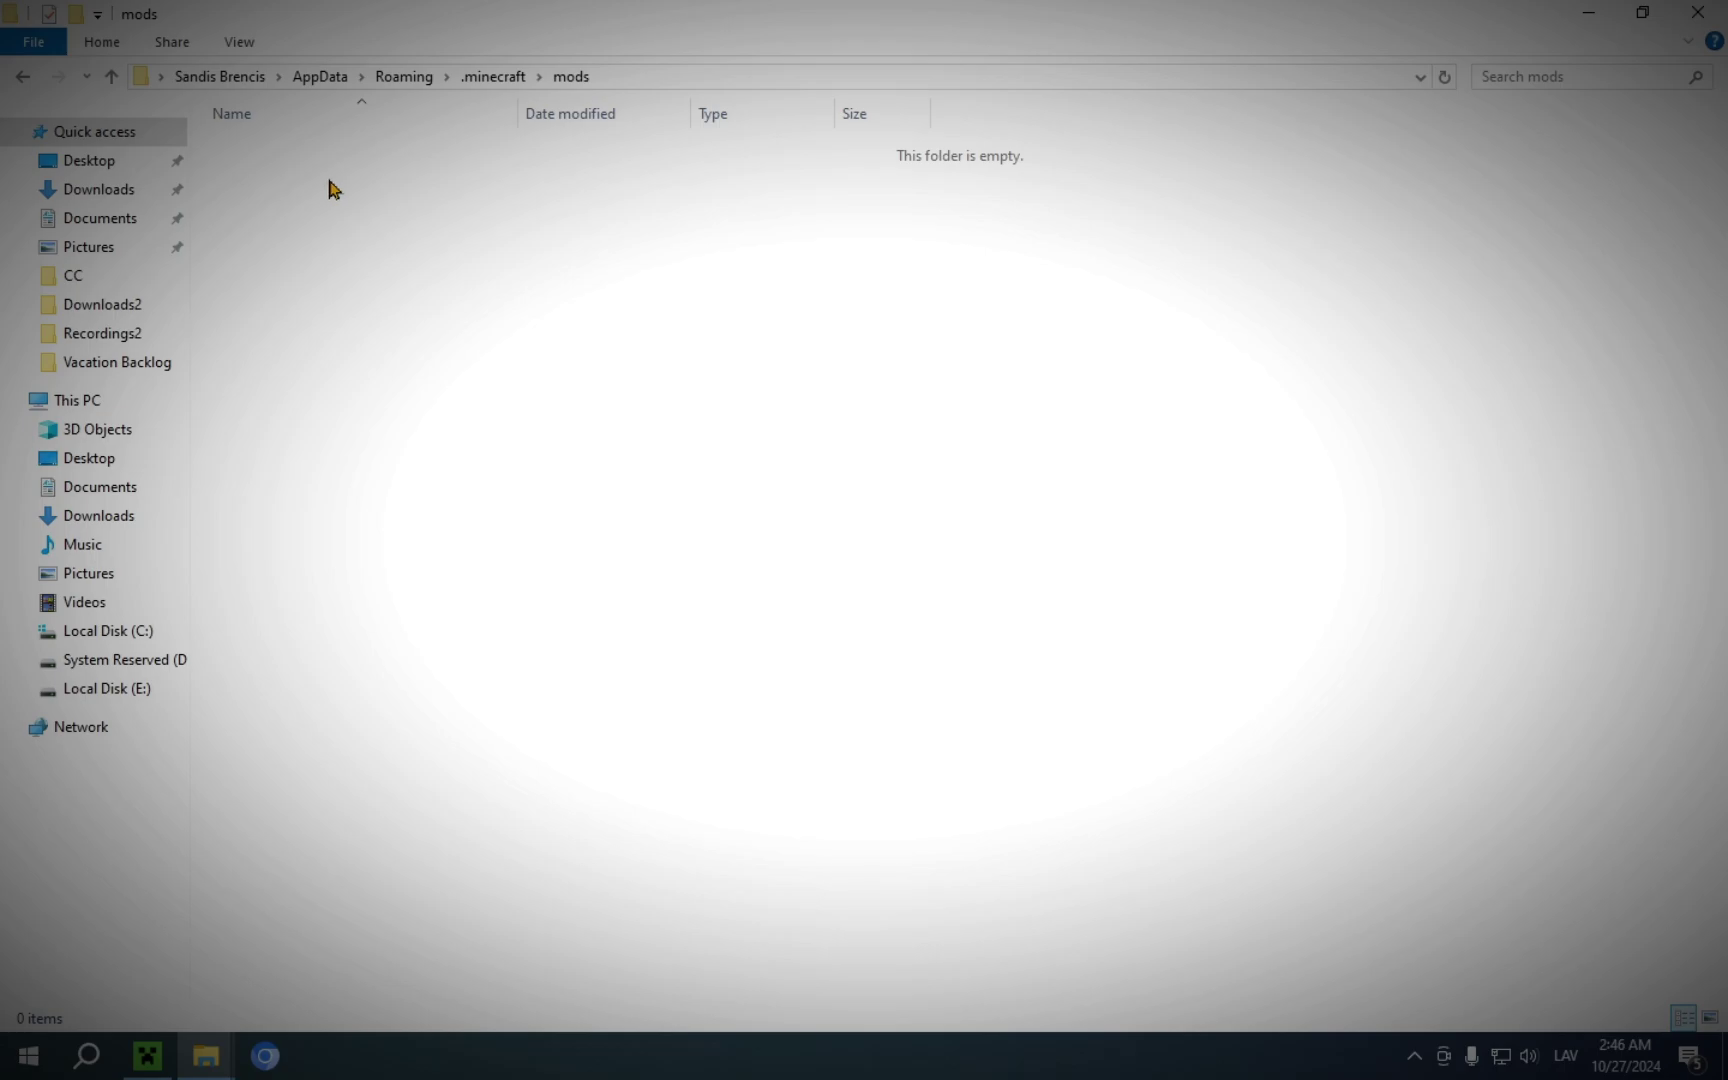
pyautogui.rightClick(318, 203)
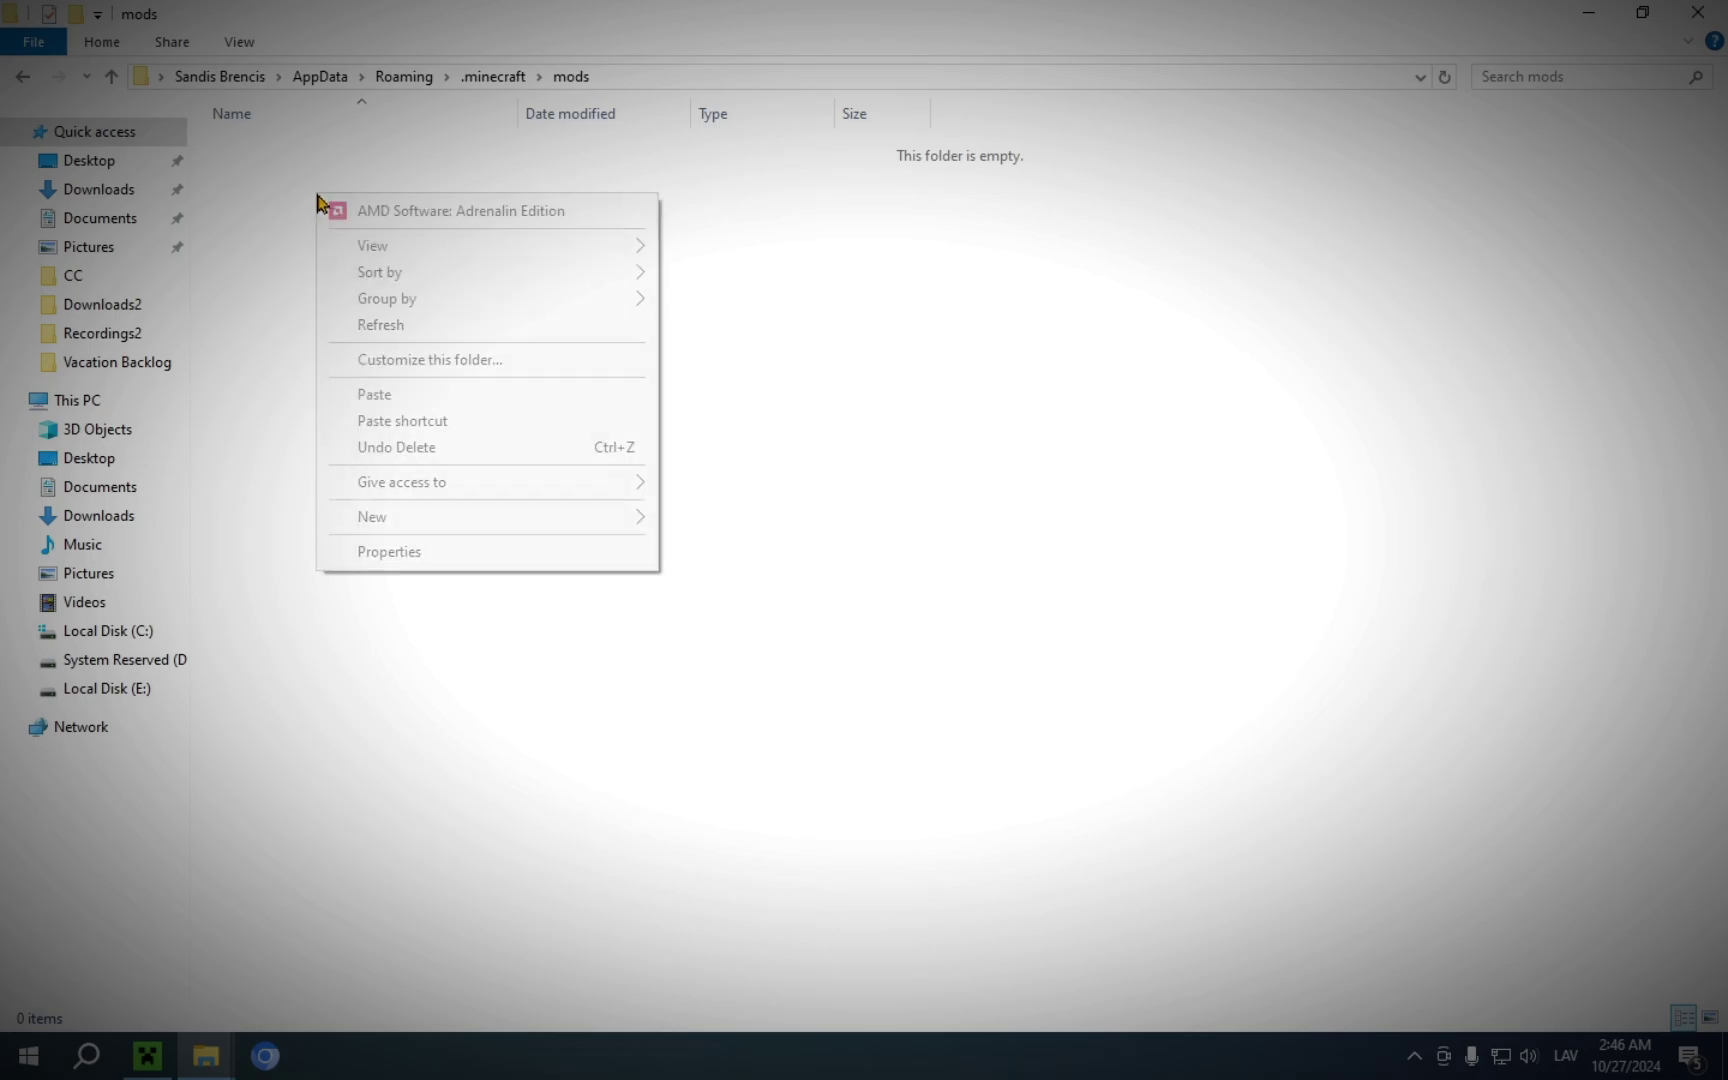
pyautogui.click(362, 395)
pyautogui.click(310, 262)
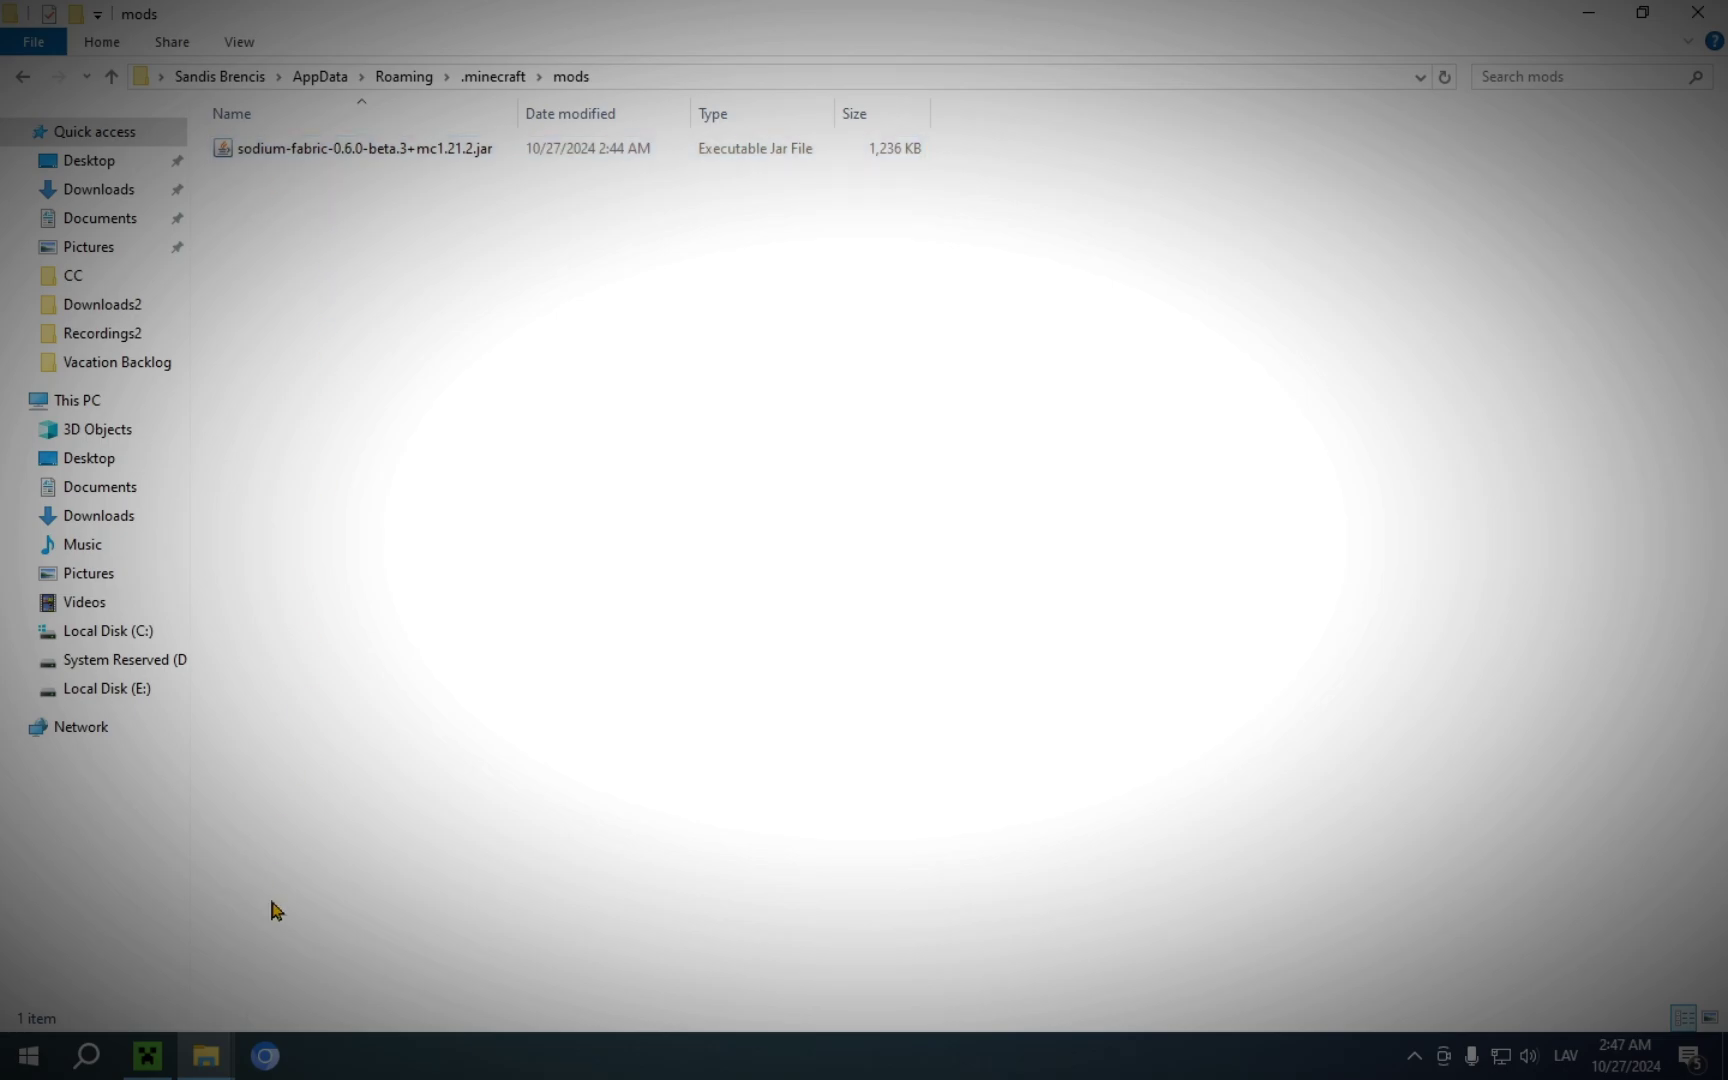
# Delete the Sodium jar from Downloads, then close the mods folder window
pyautogui.moveTo(208, 1063)
pyautogui.click(200, 910)
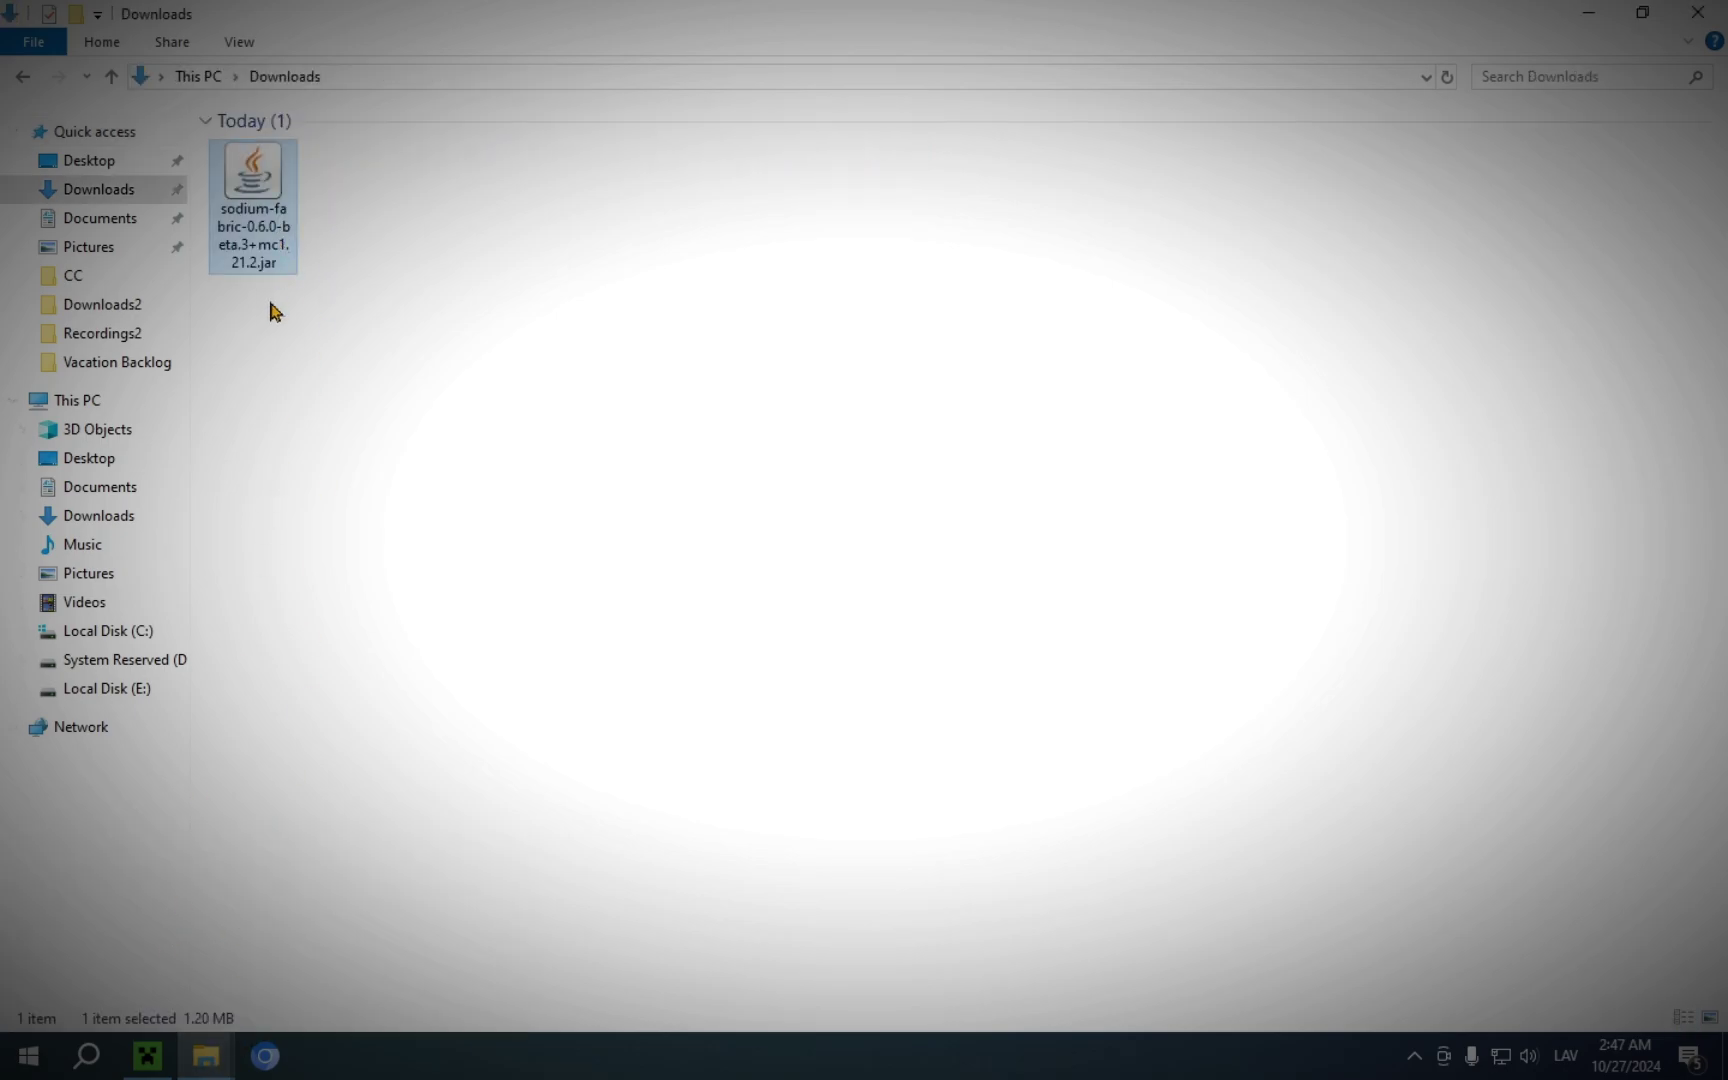
pyautogui.rightClick(270, 220)
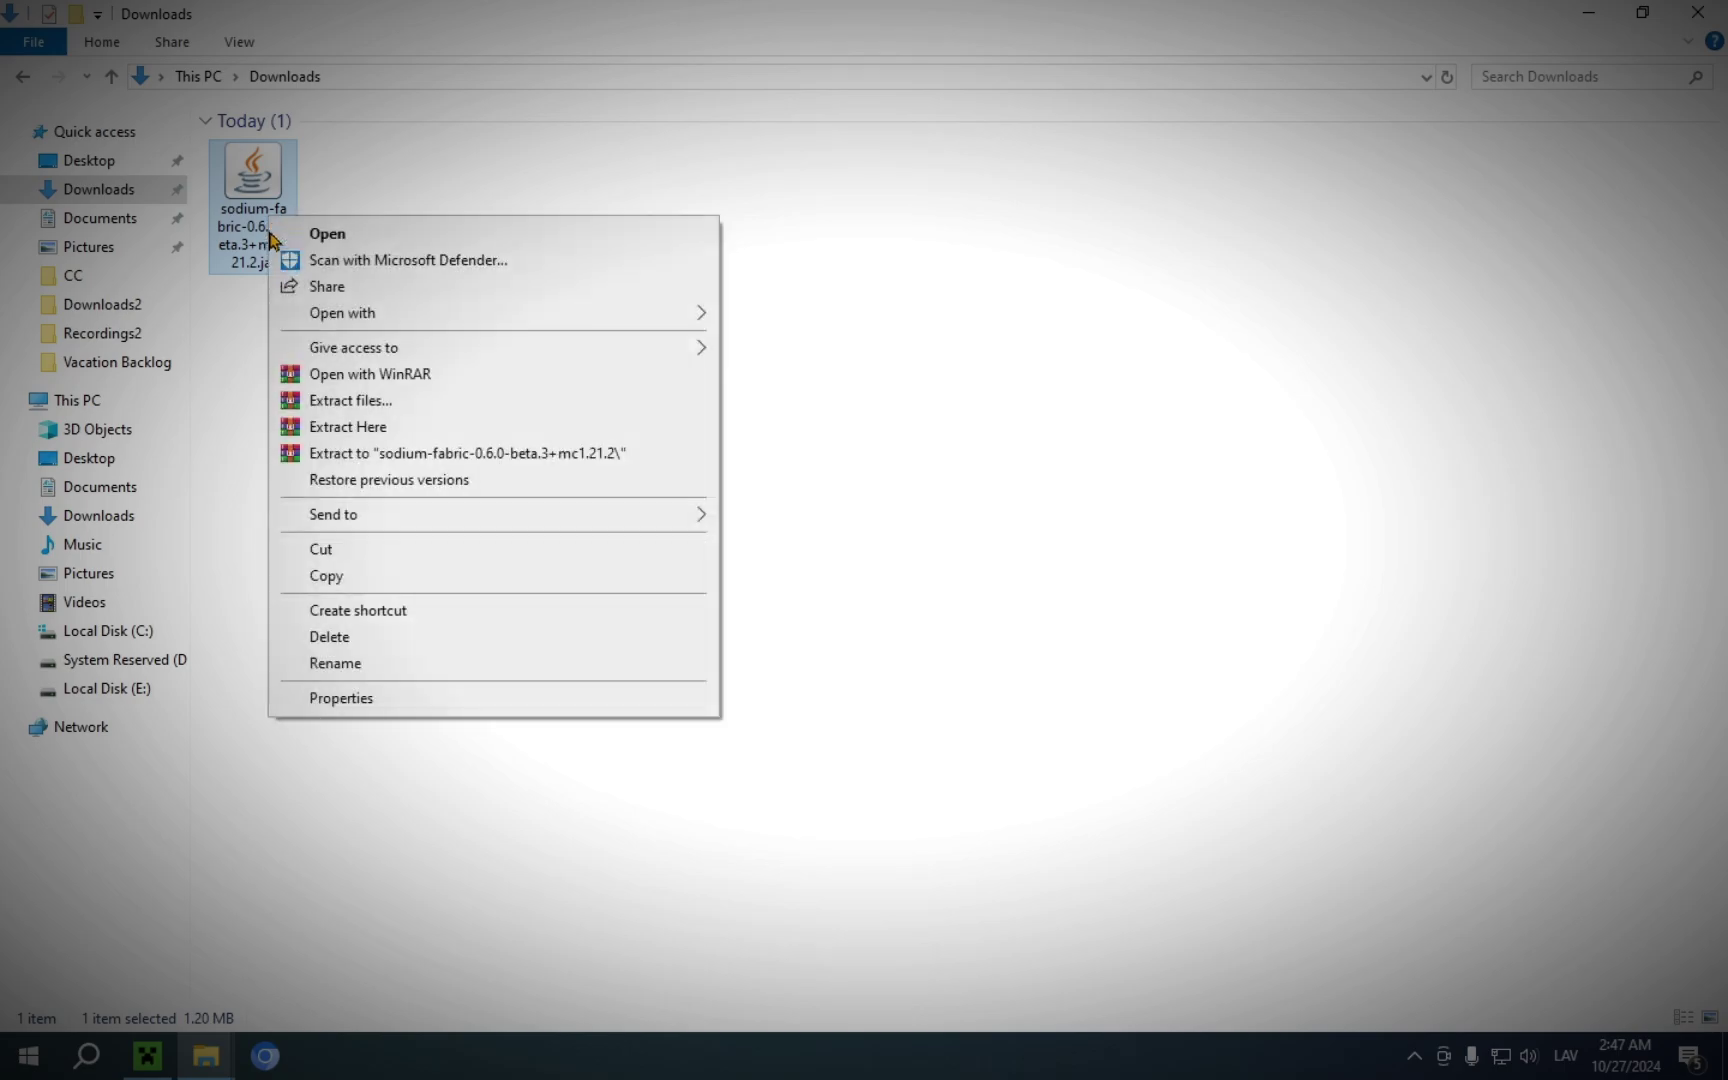
pyautogui.click(355, 640)
pyautogui.hotkey('alt', 'Tab')
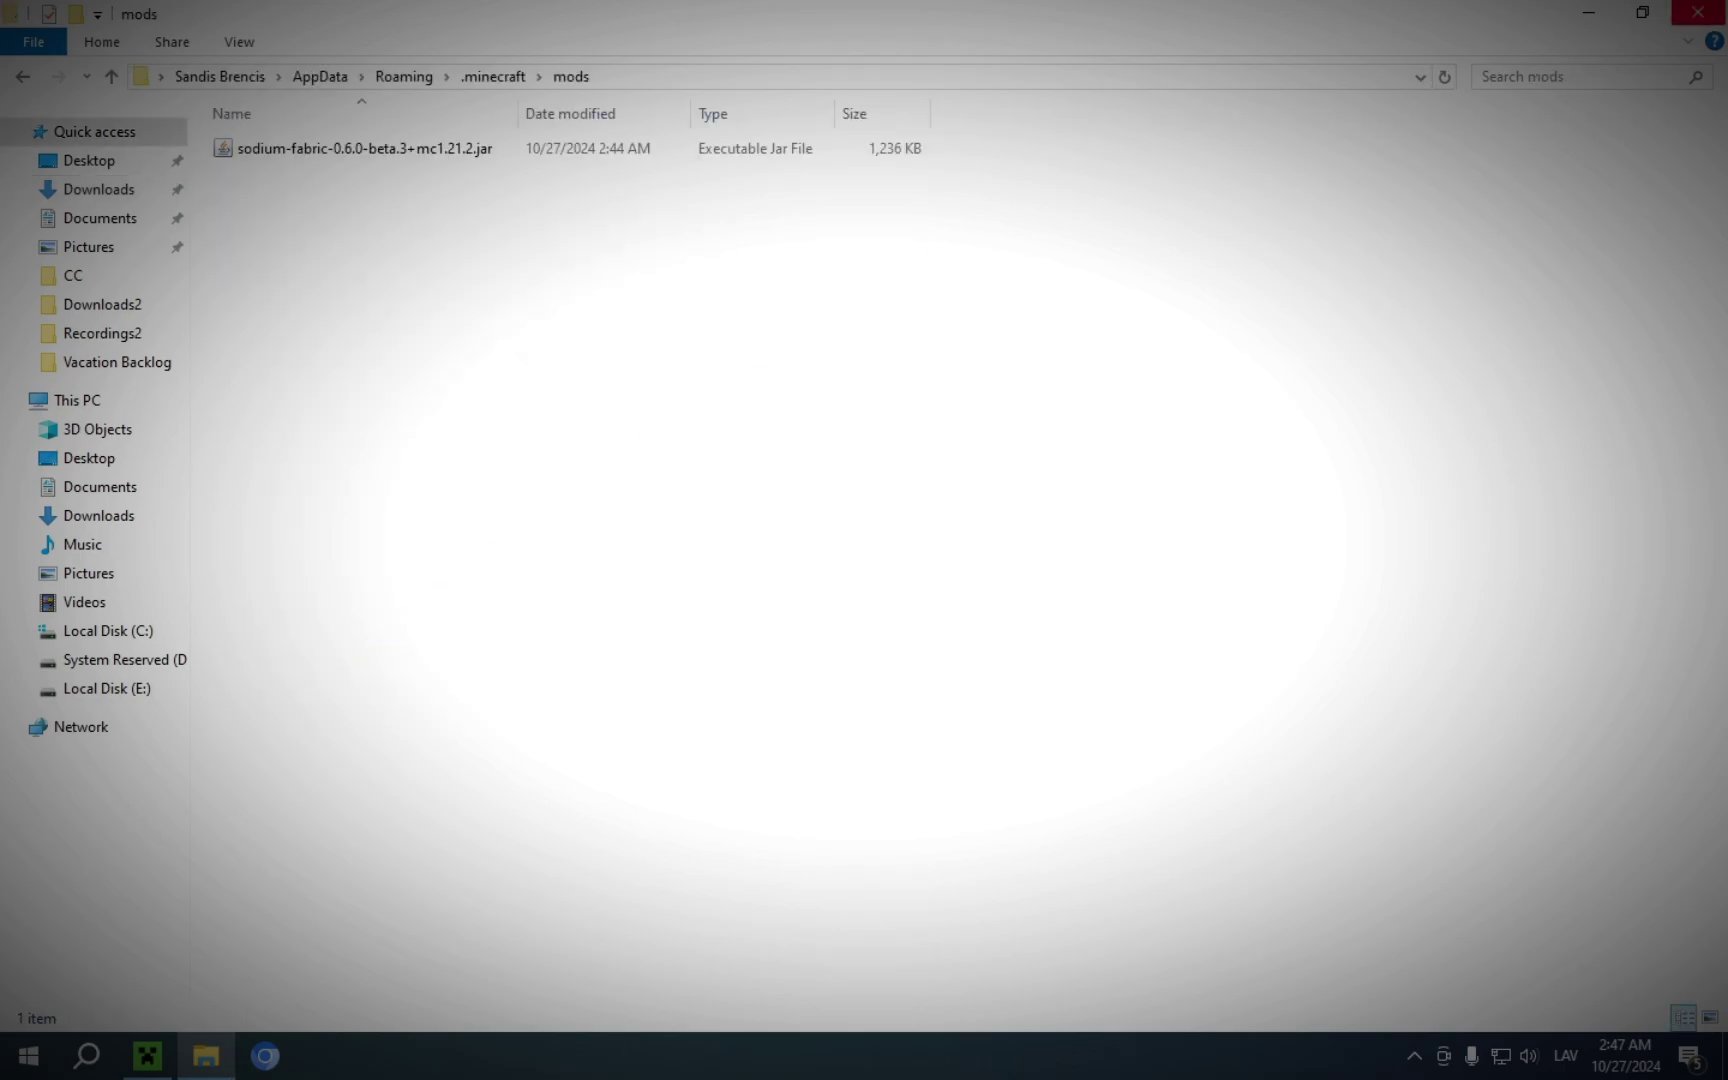
pyautogui.click(1697, 12)
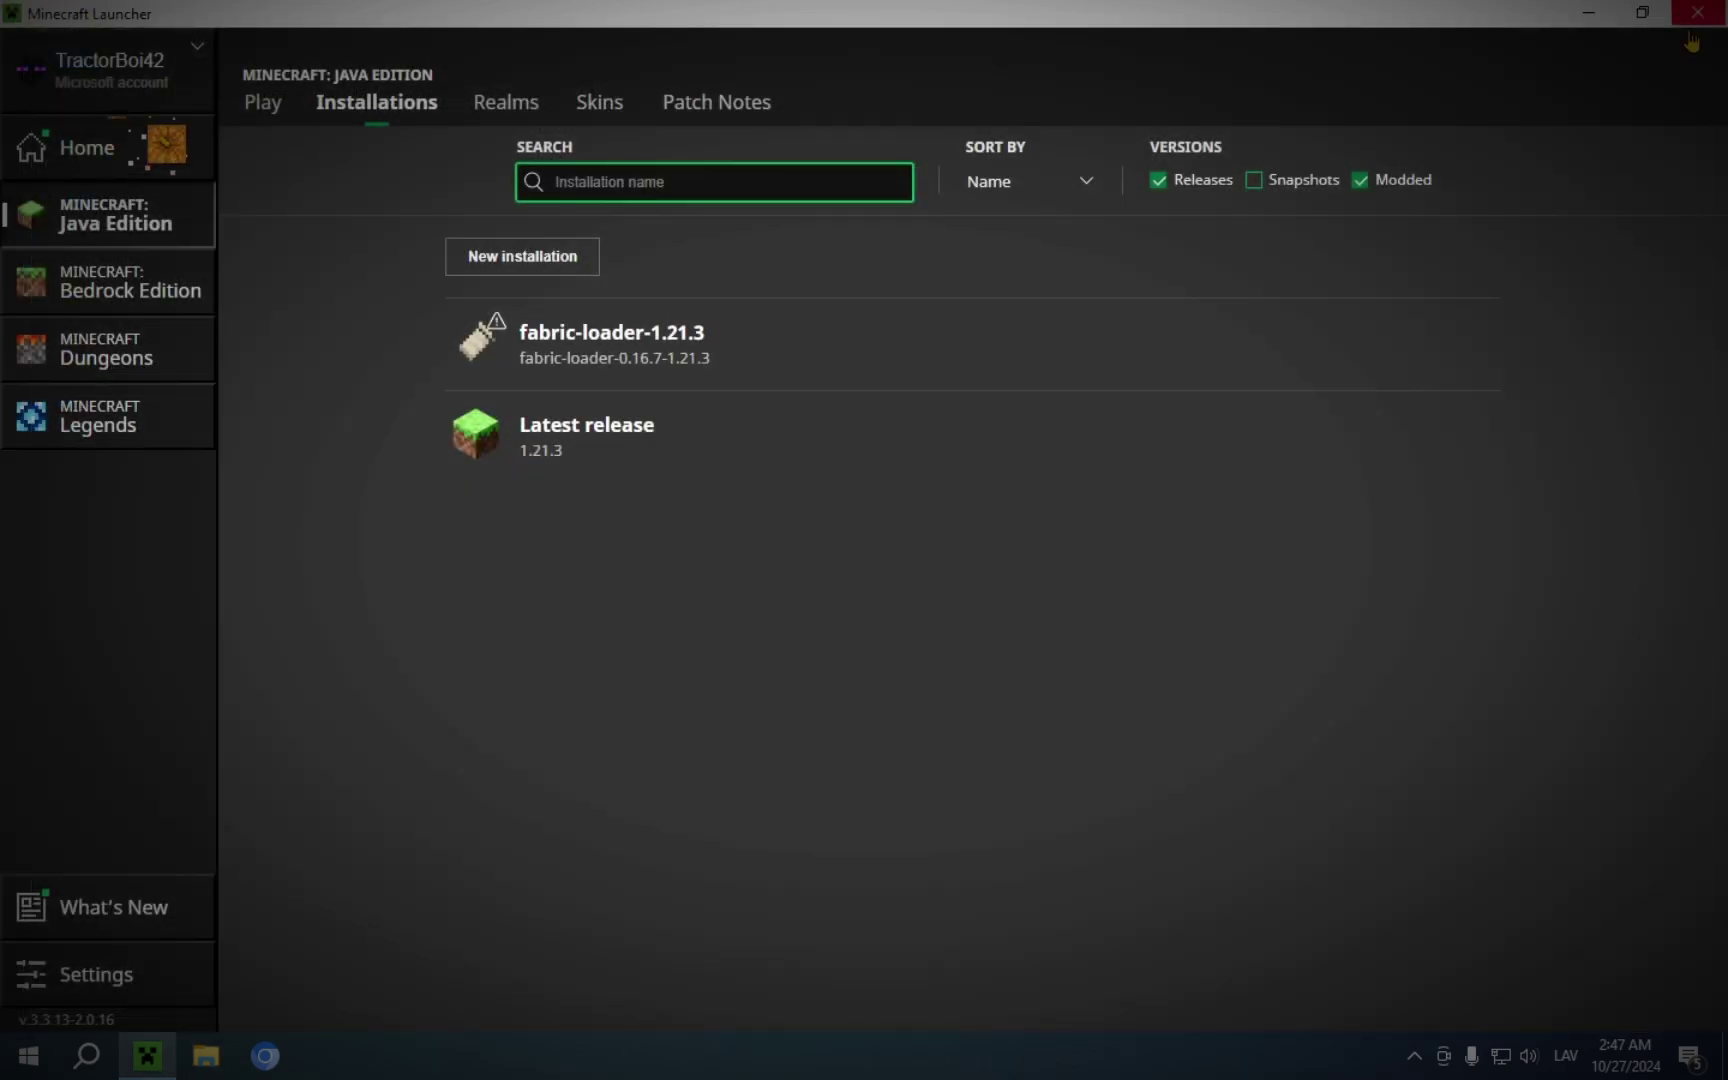
# Launch Minecraft using the fabric-loader-1.21.3 installation
pyautogui.moveTo(895, 329)
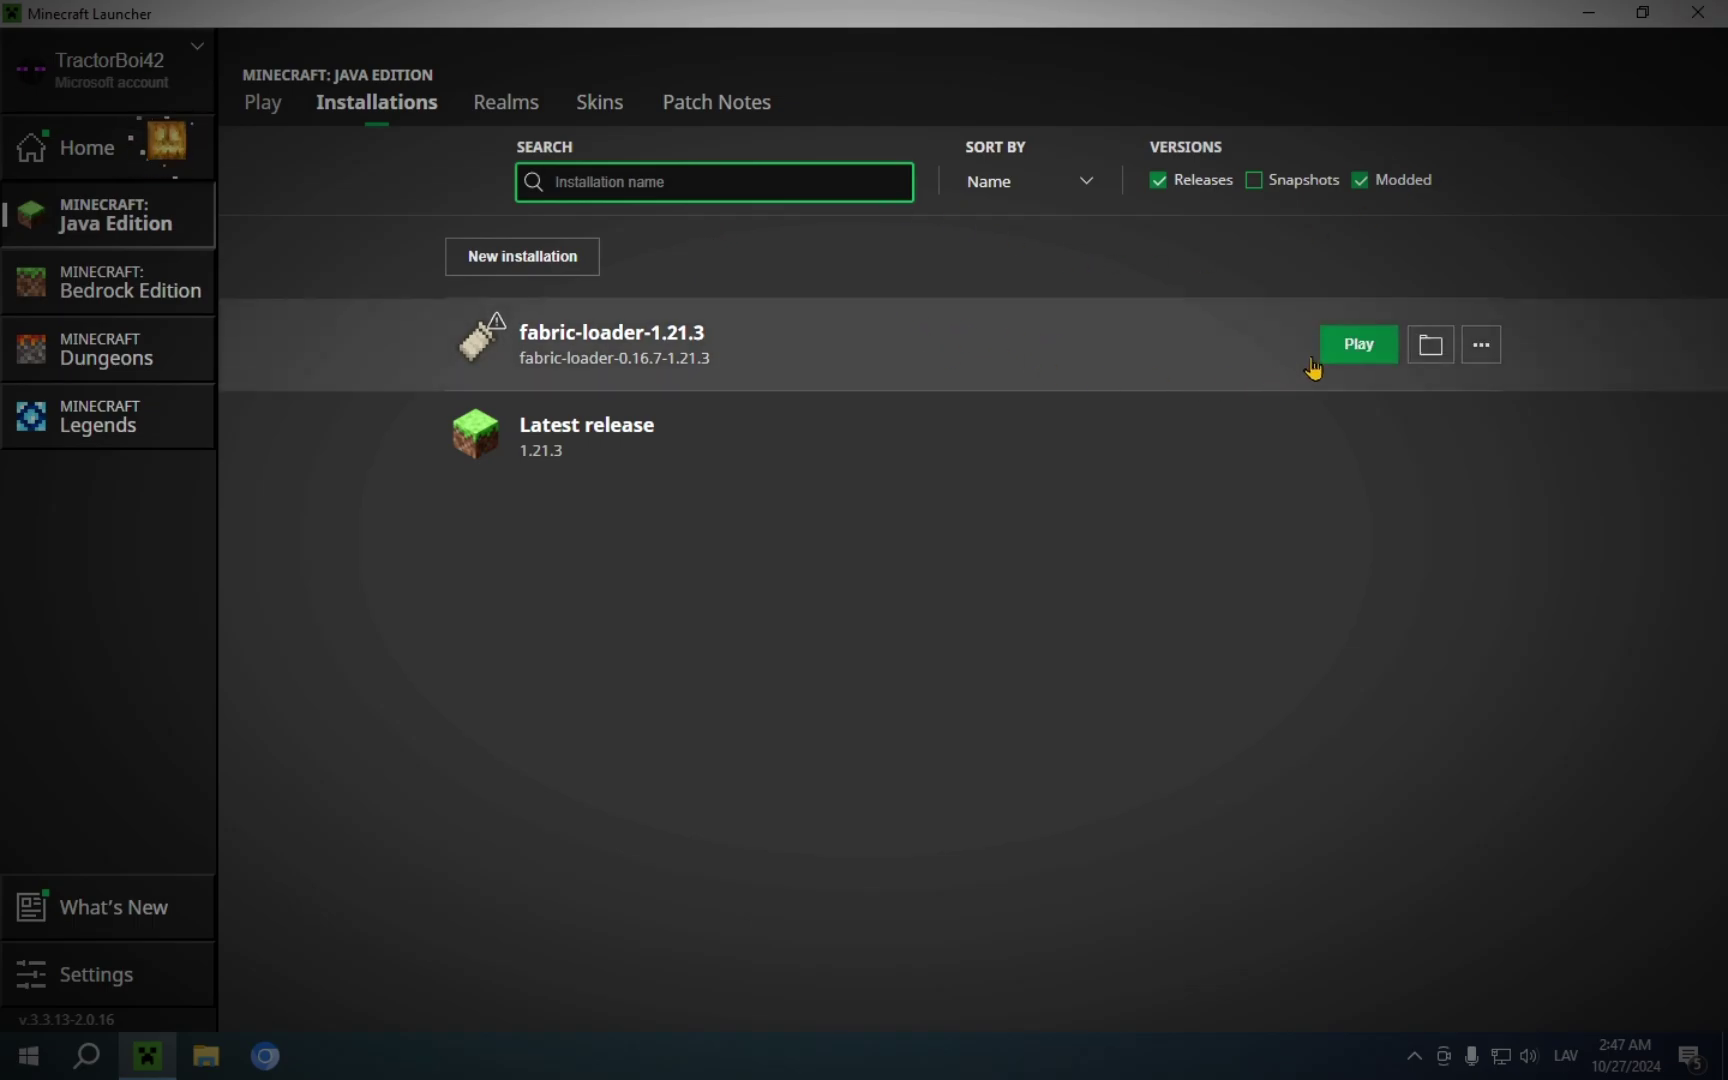
pyautogui.click(1358, 344)
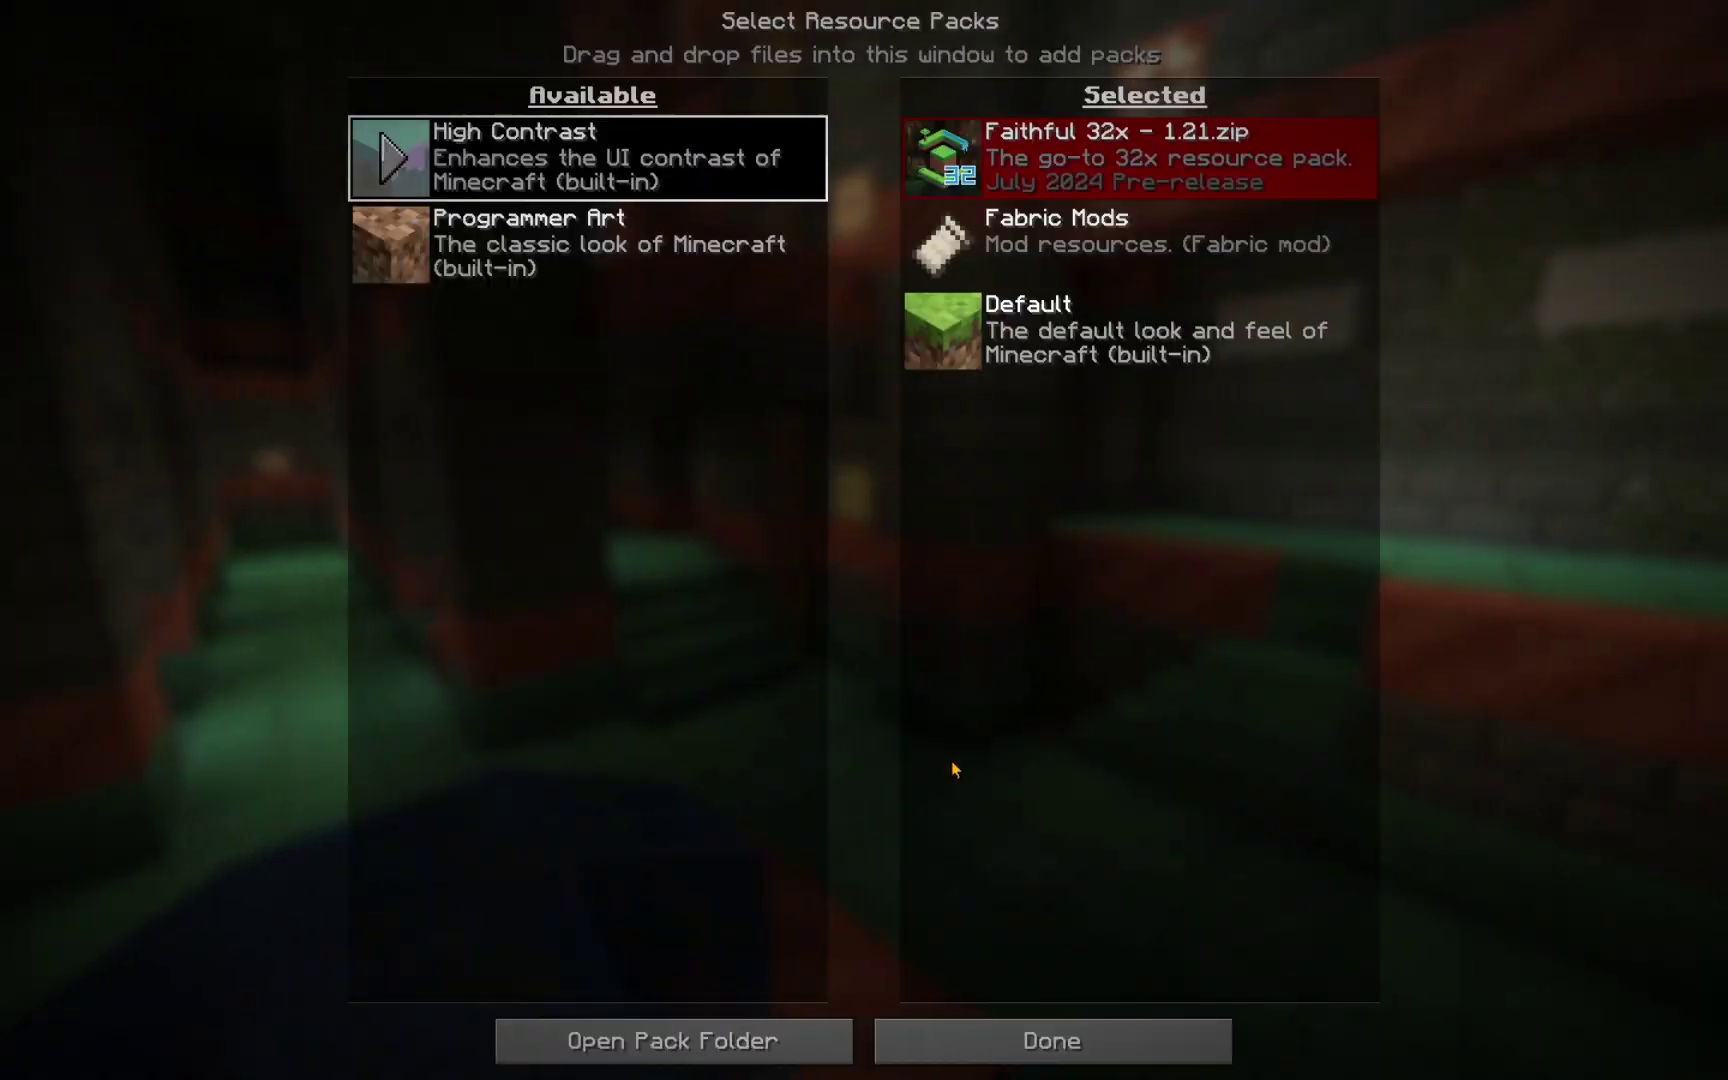
# Dismiss the Select Resource Packs screen and open the Singleplayer world list
pyautogui.press('Escape')
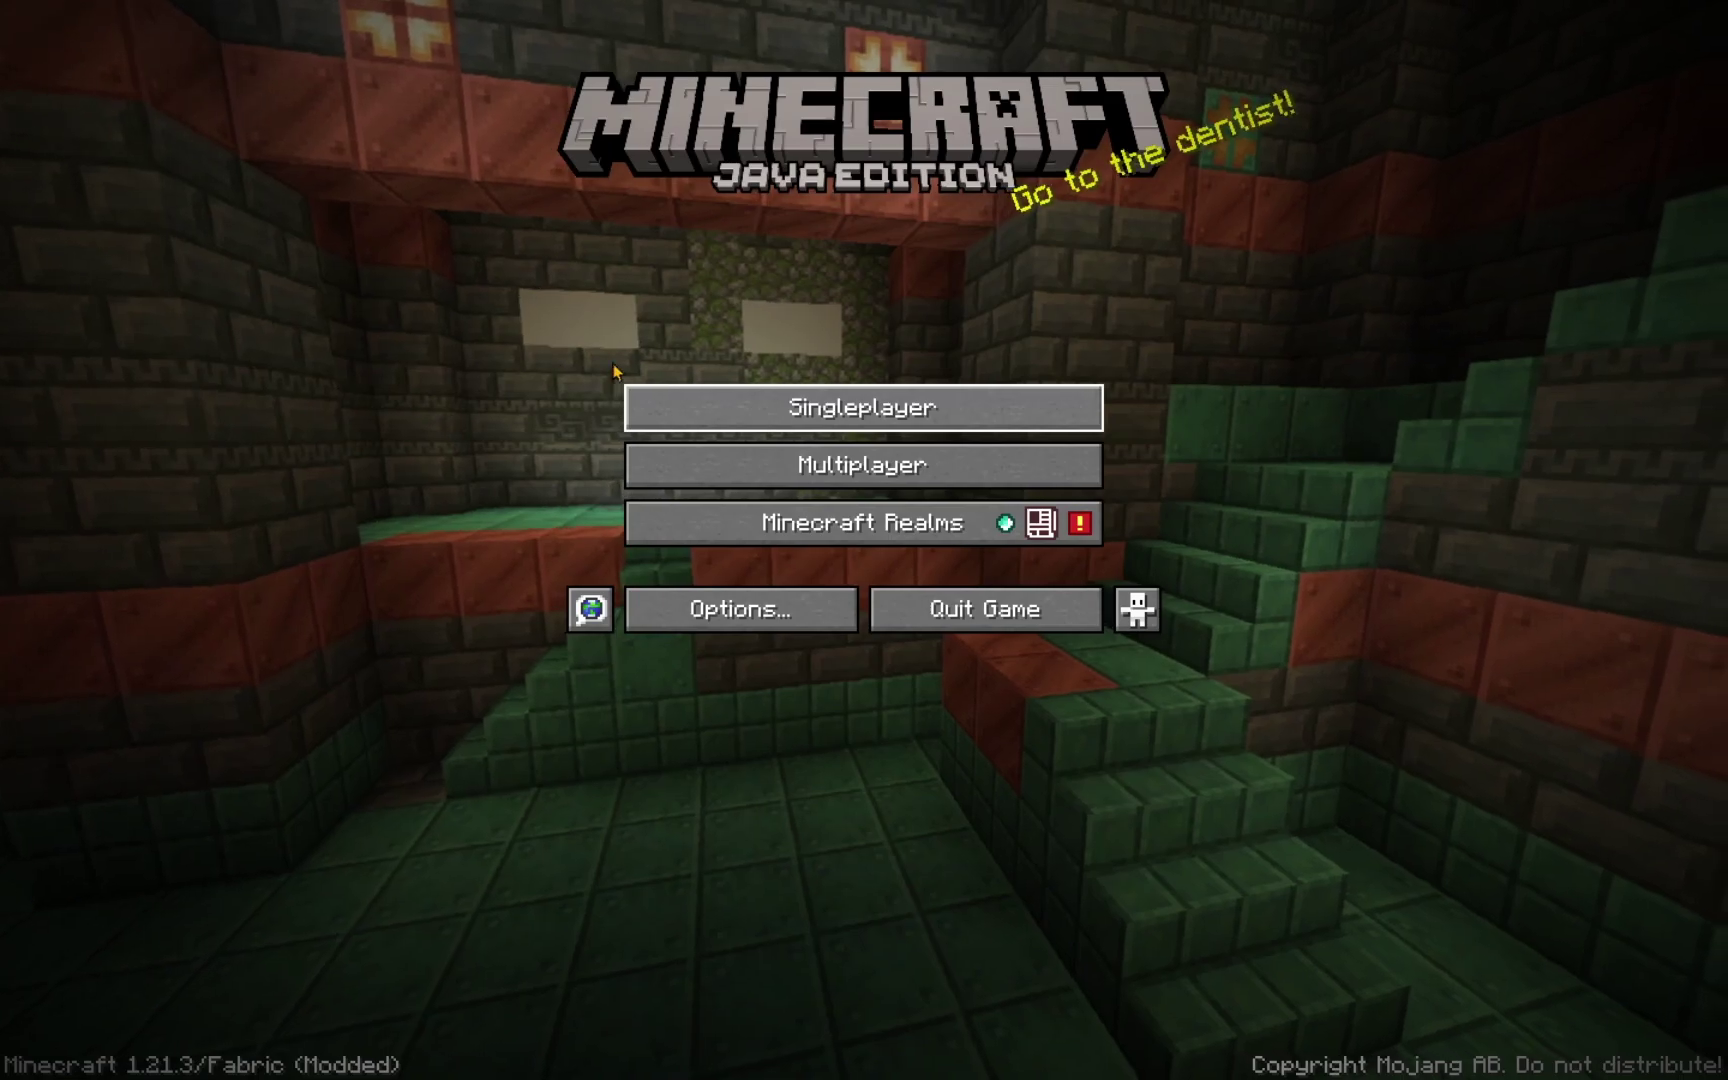
pyautogui.click(716, 405)
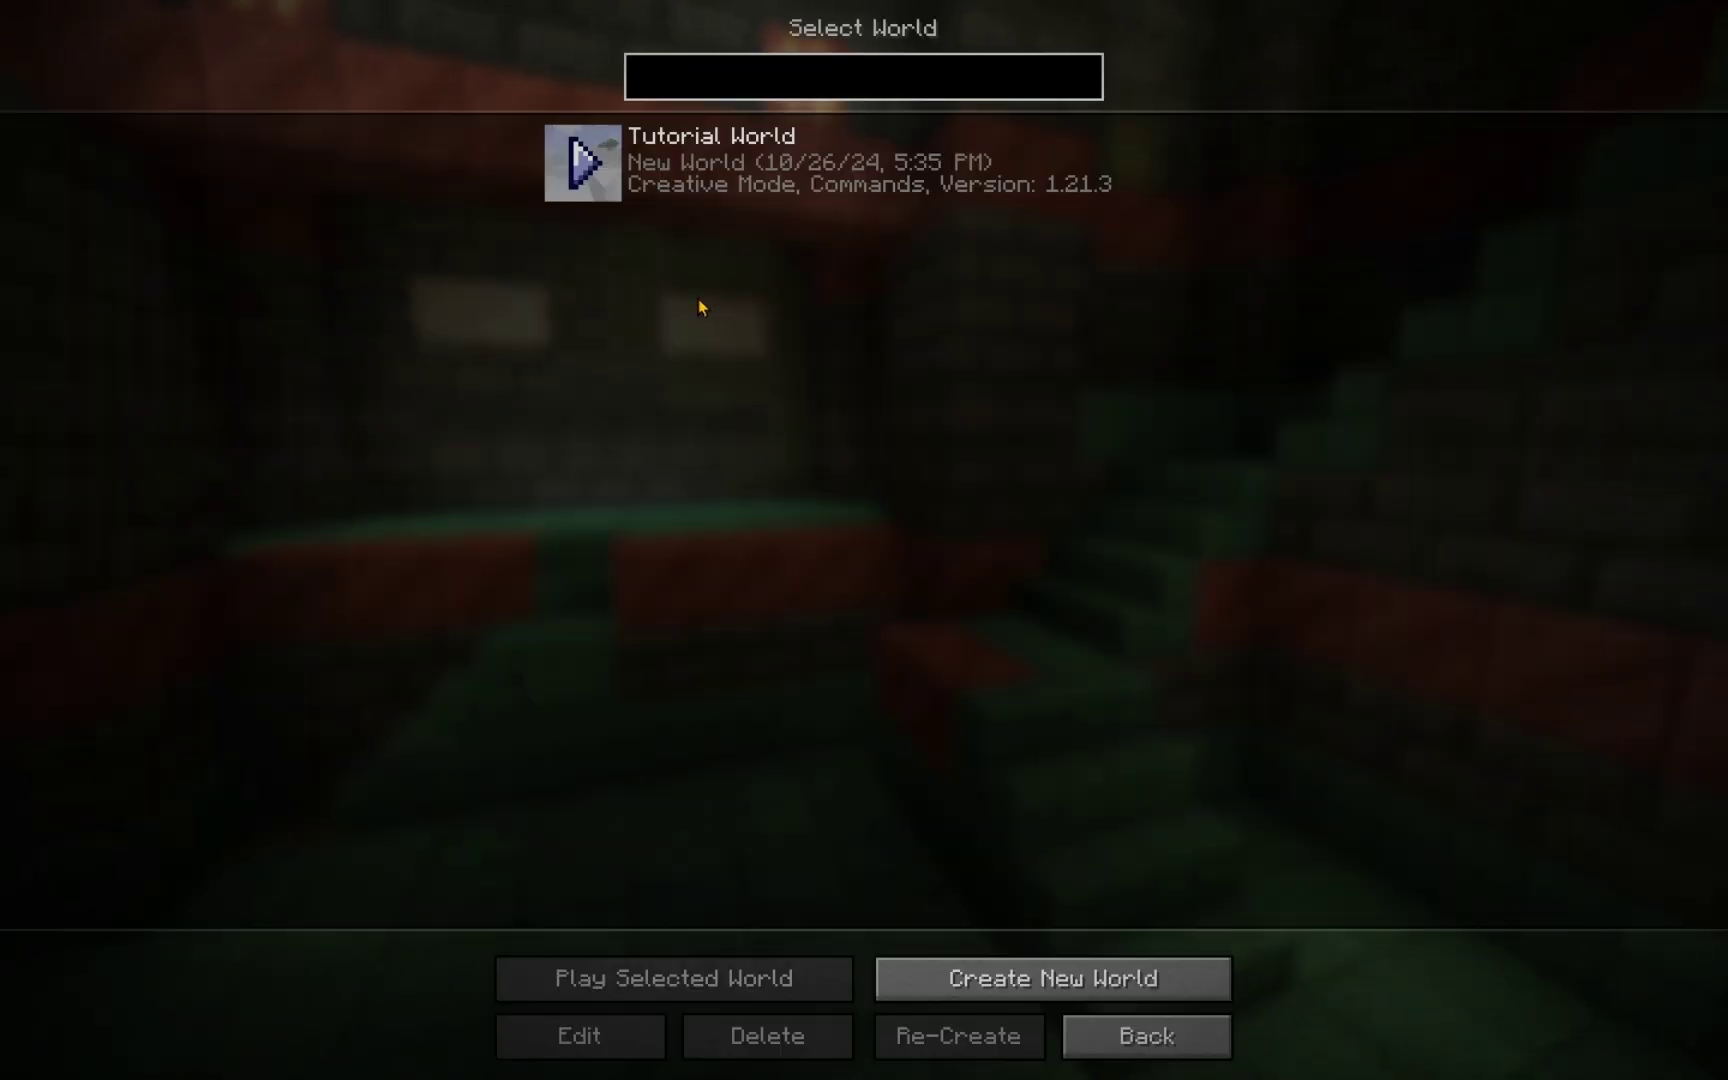
# Load Tutorial World, walk around, and show the F3 debug screen listing Sodium Renderer 0.6.0-beta.3
pyautogui.doubleClick(720, 183)
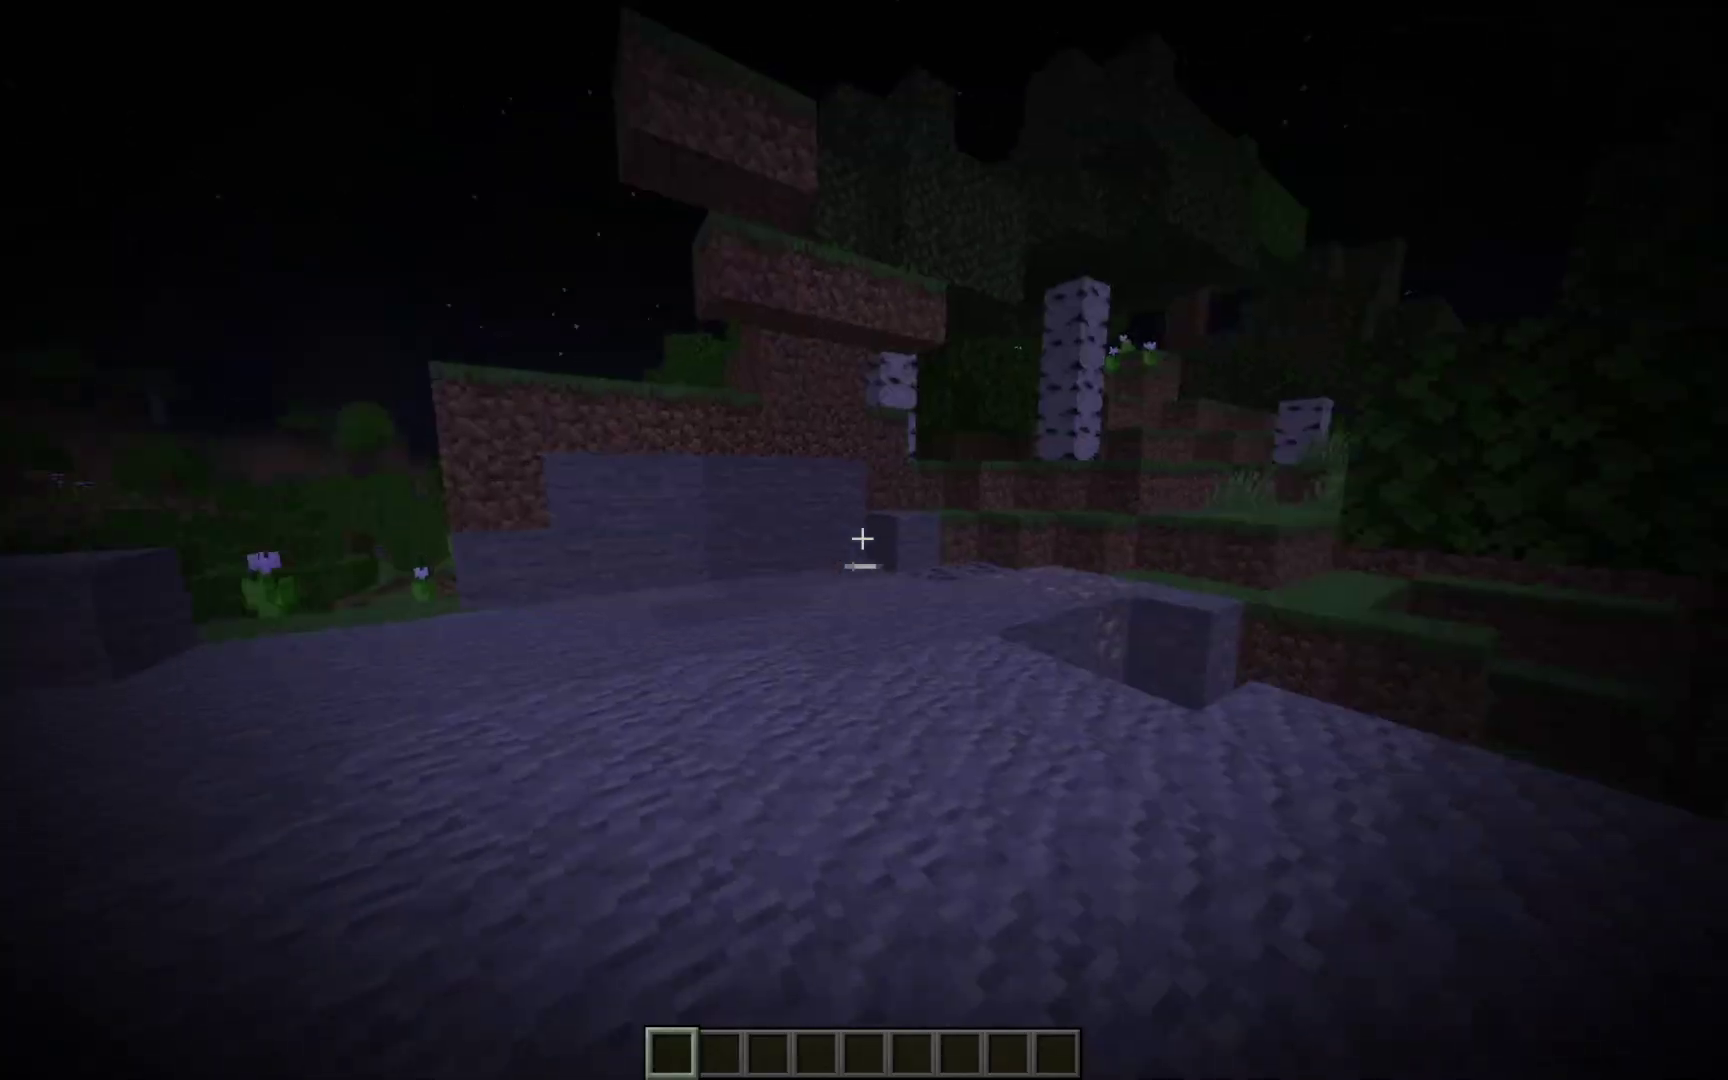
pyautogui.press('w')
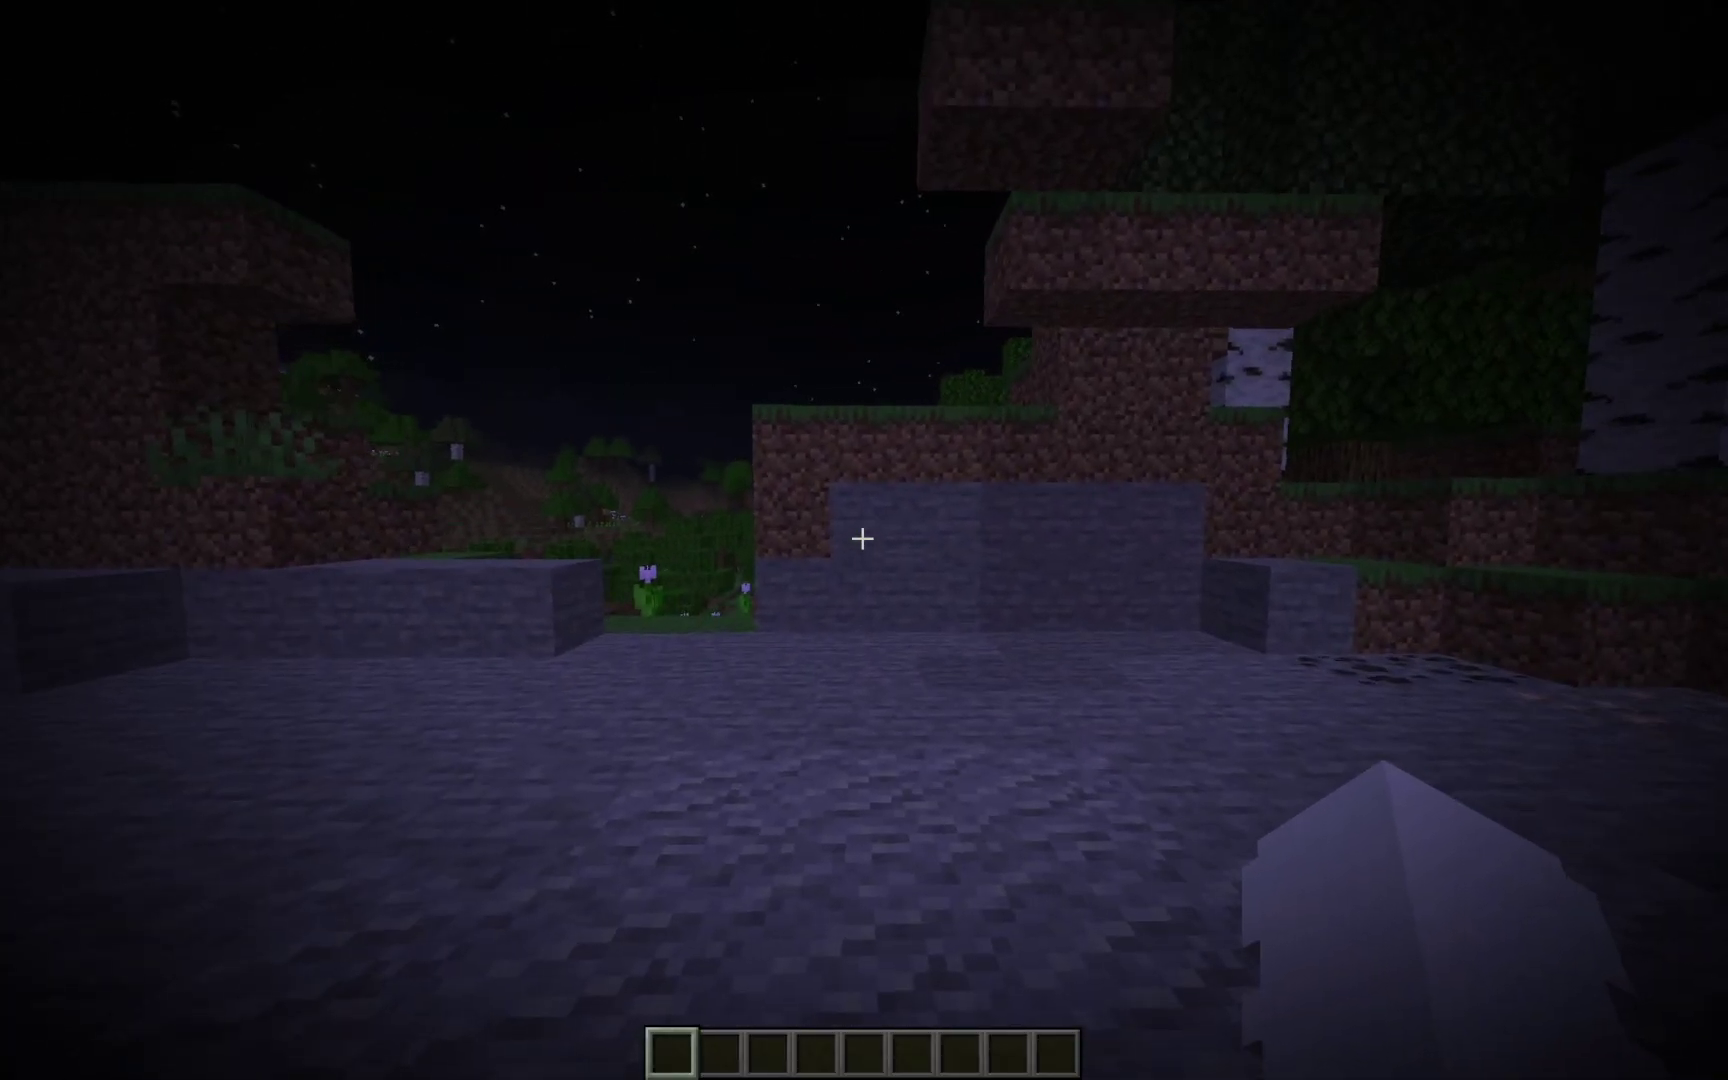
pyautogui.press('F3')
pyautogui.press('w')
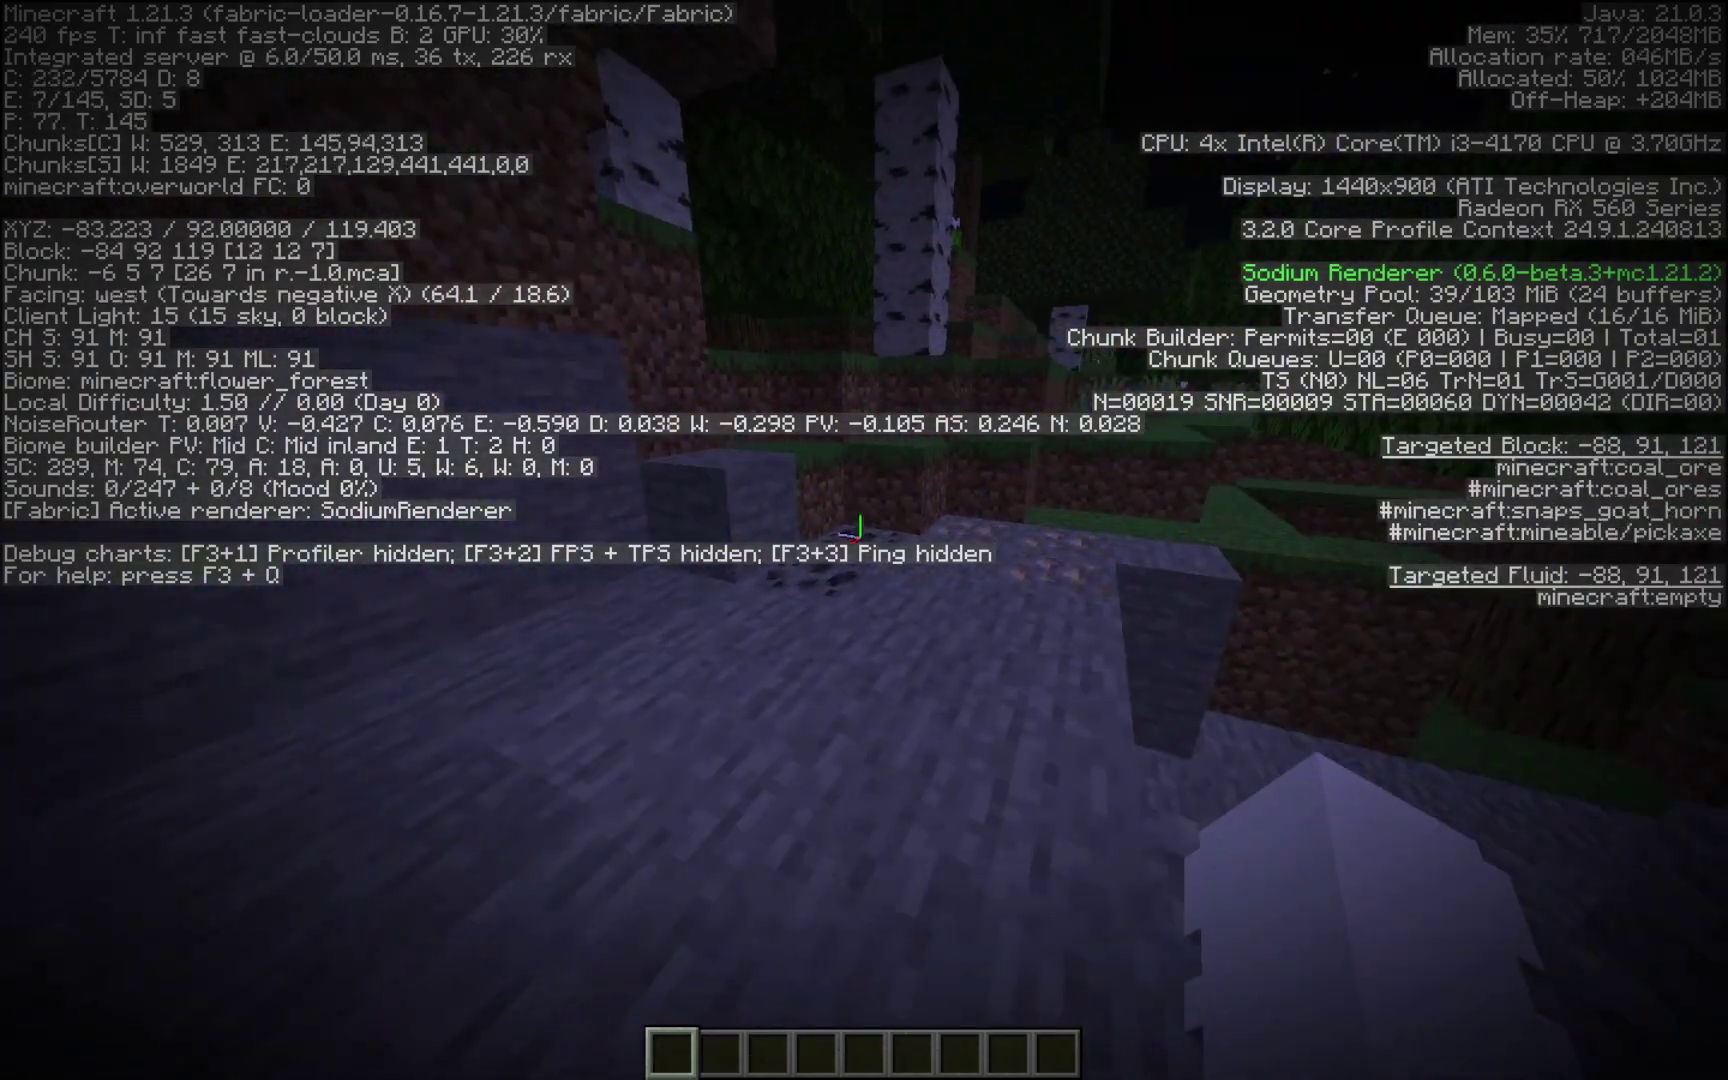
pyautogui.press('w')
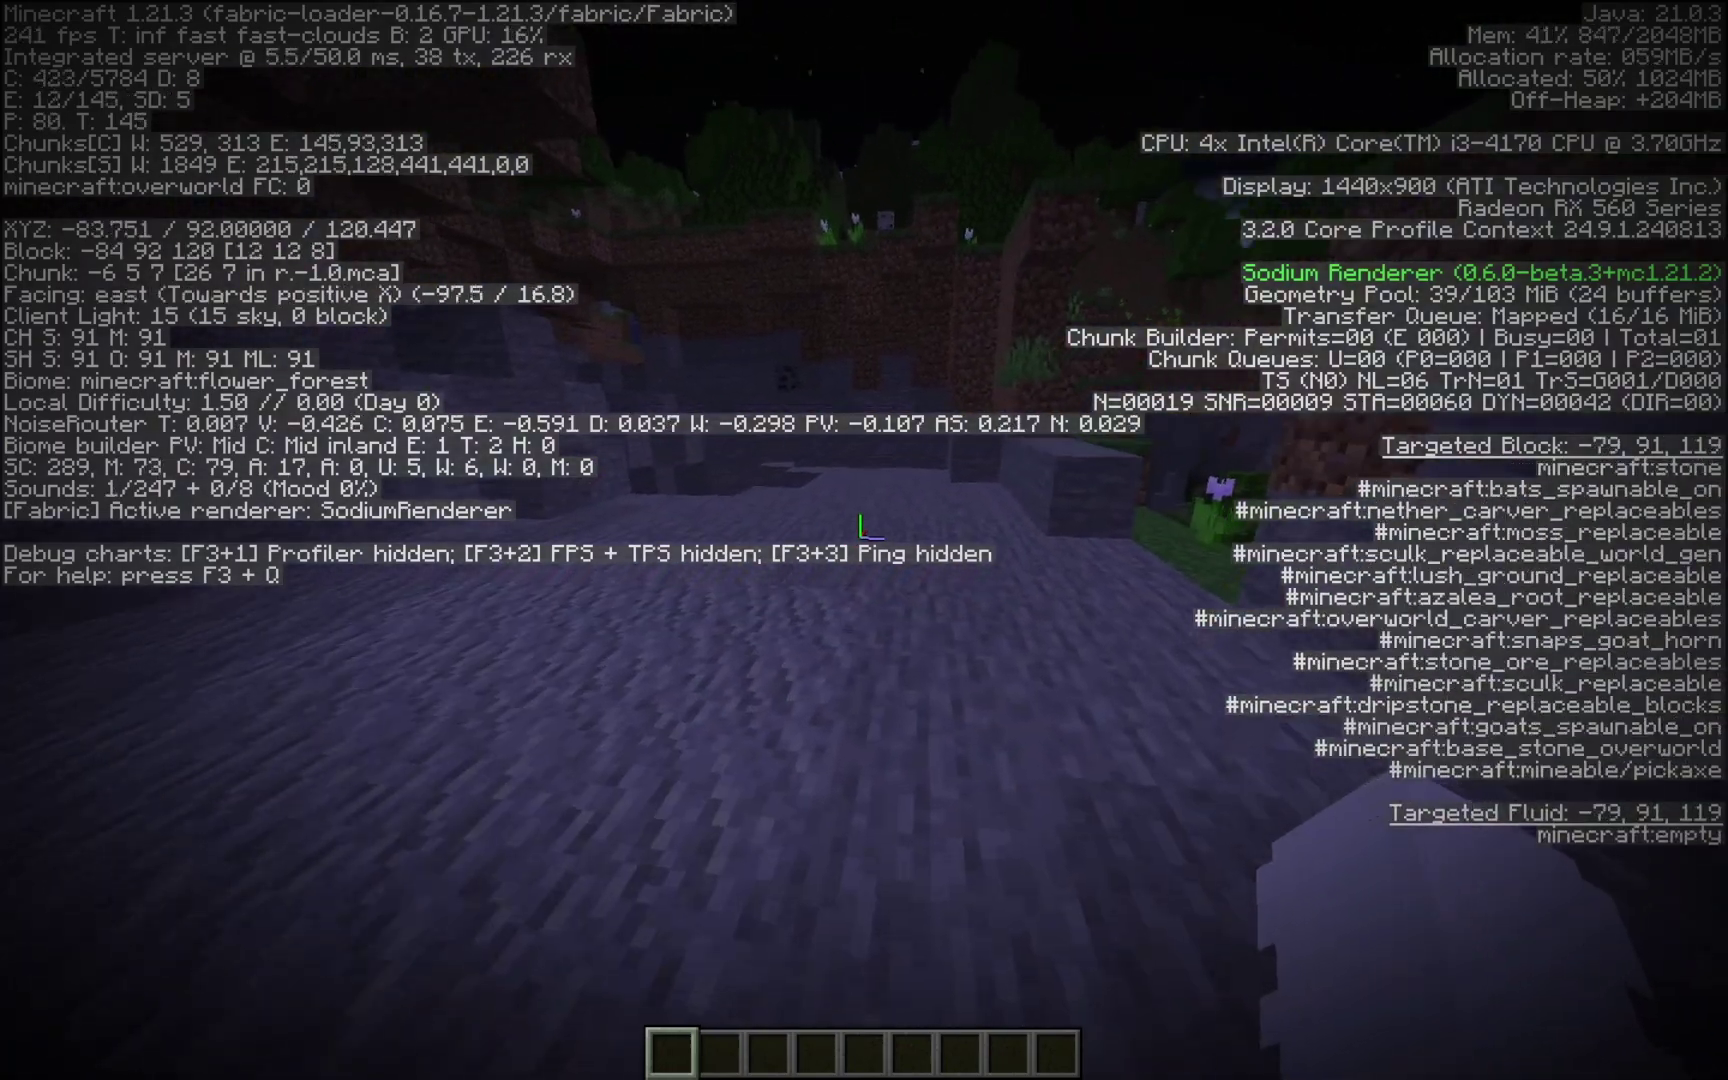